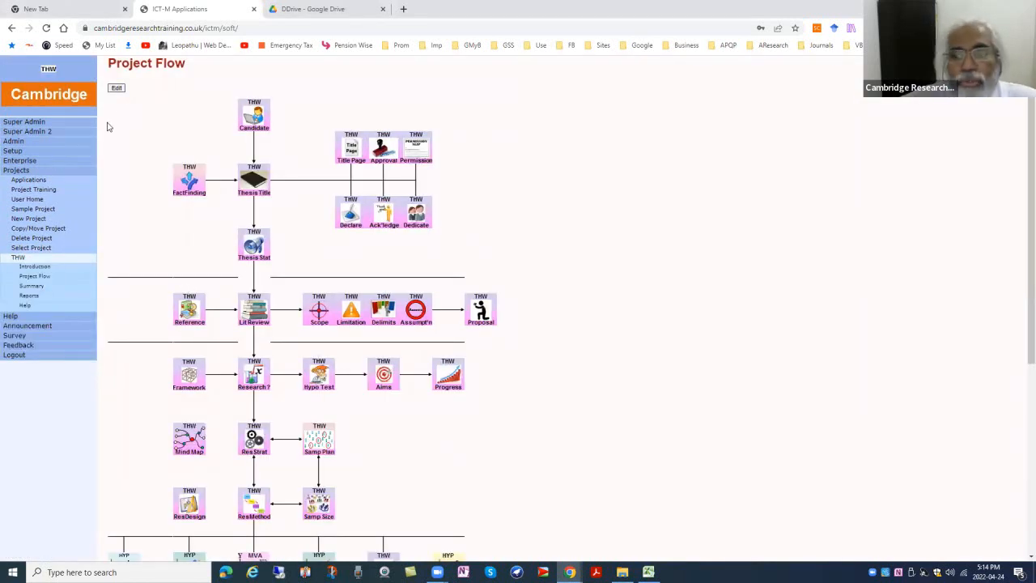
Open the Project Flow for editing and view the available applet groups and the Thesis Writing group's applications.
click(117, 88)
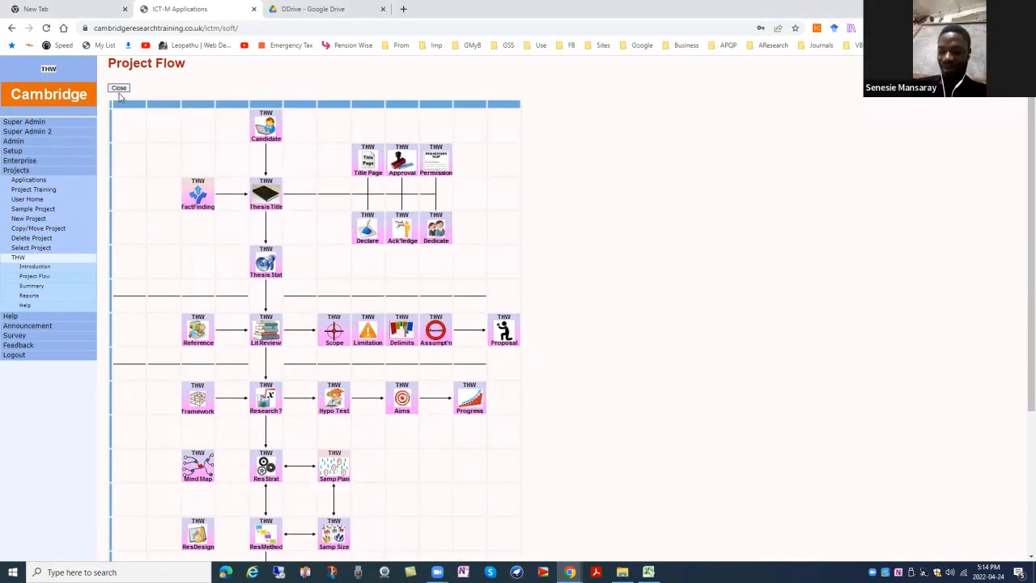
click(135, 133)
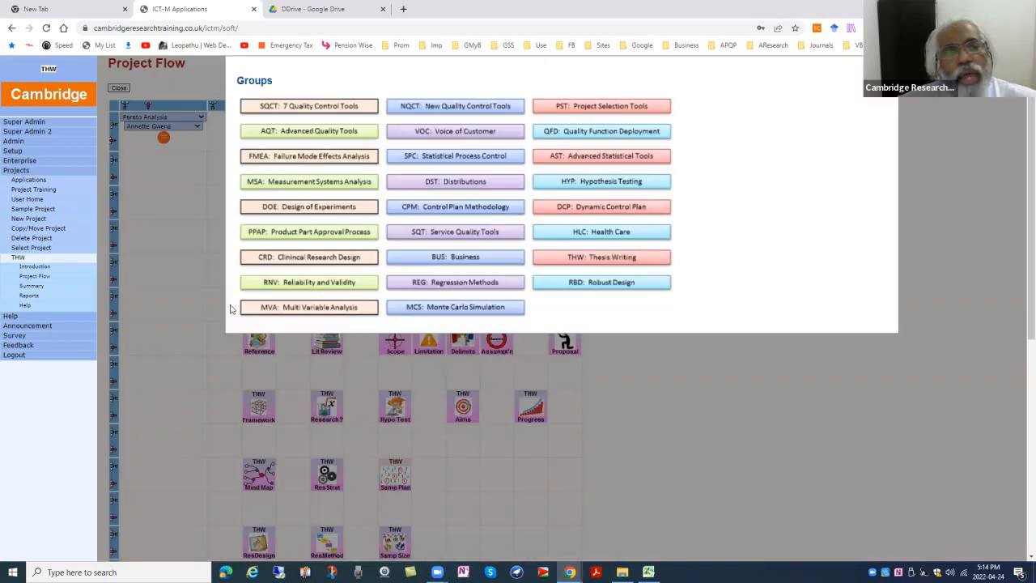
click(199, 323)
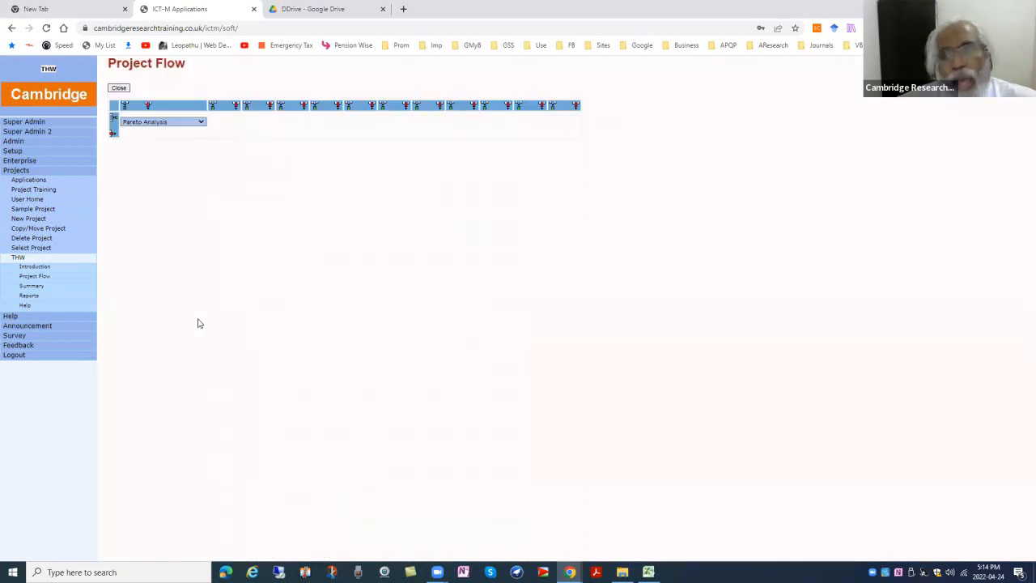
click(199, 322)
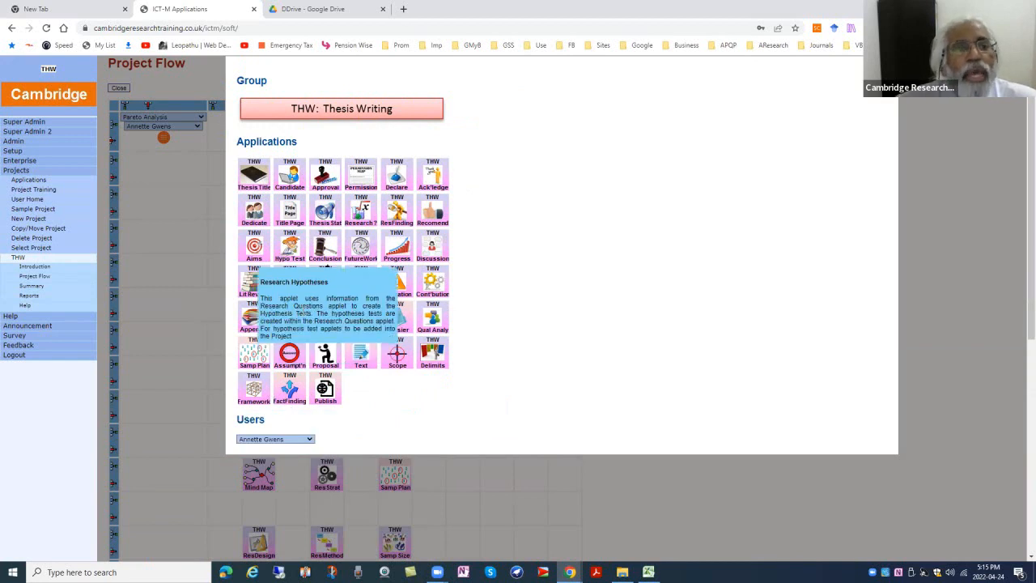
click(139, 165)
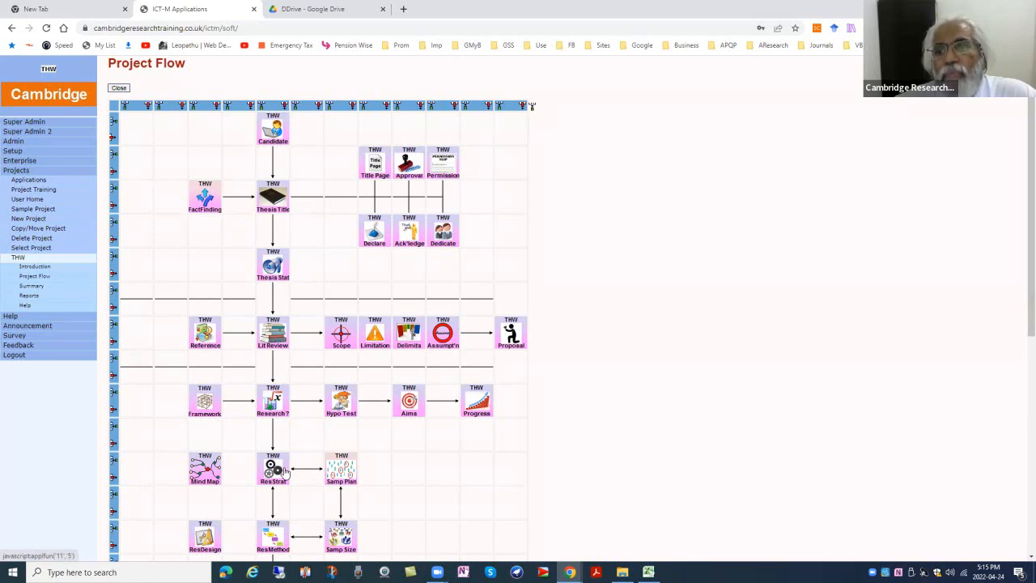
Enlarge the page and close the Project Flow's edit mode.
key(ctrl+plus)
key(ctrl+plus)
key(ctrl+plus)
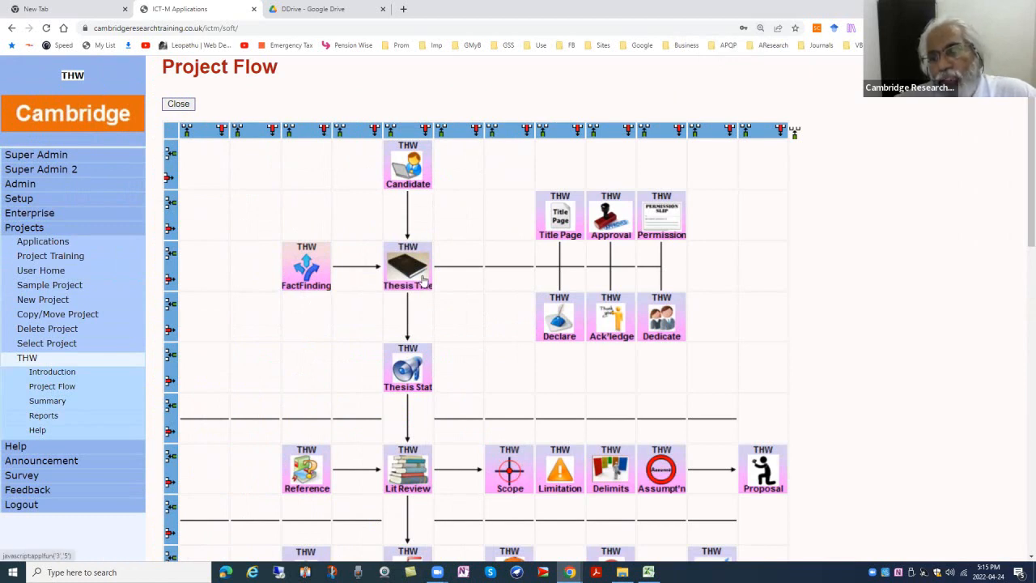
click(178, 104)
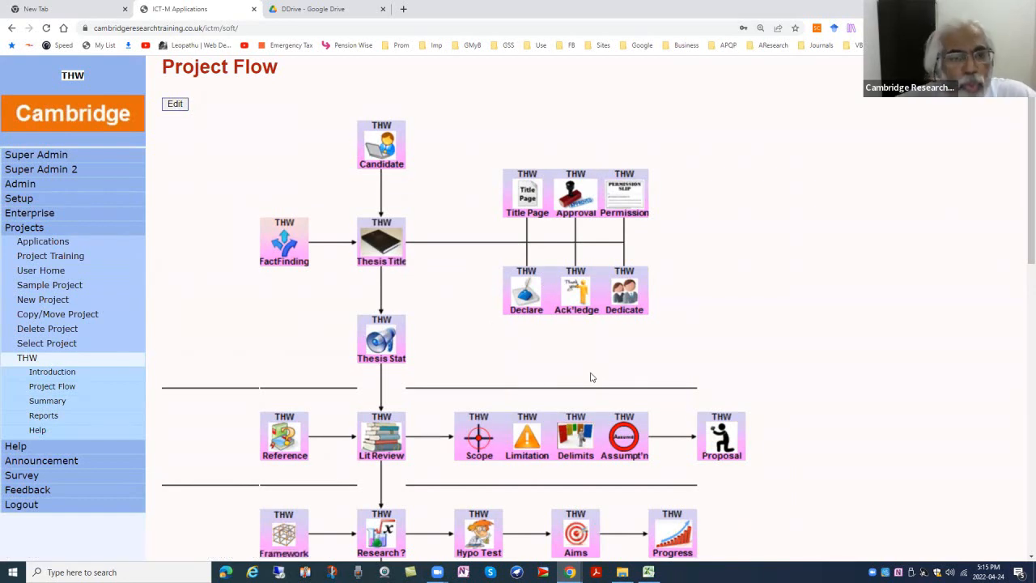
Open the Candidate applet and review its introduction and the candidate, study and collaboration details.
click(388, 166)
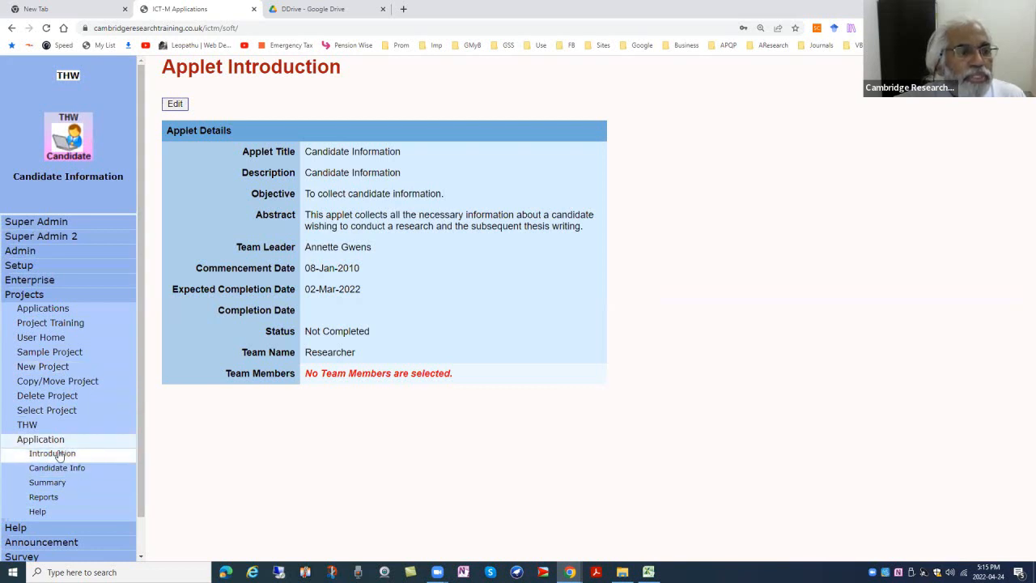
scroll(145, 486, down, 1)
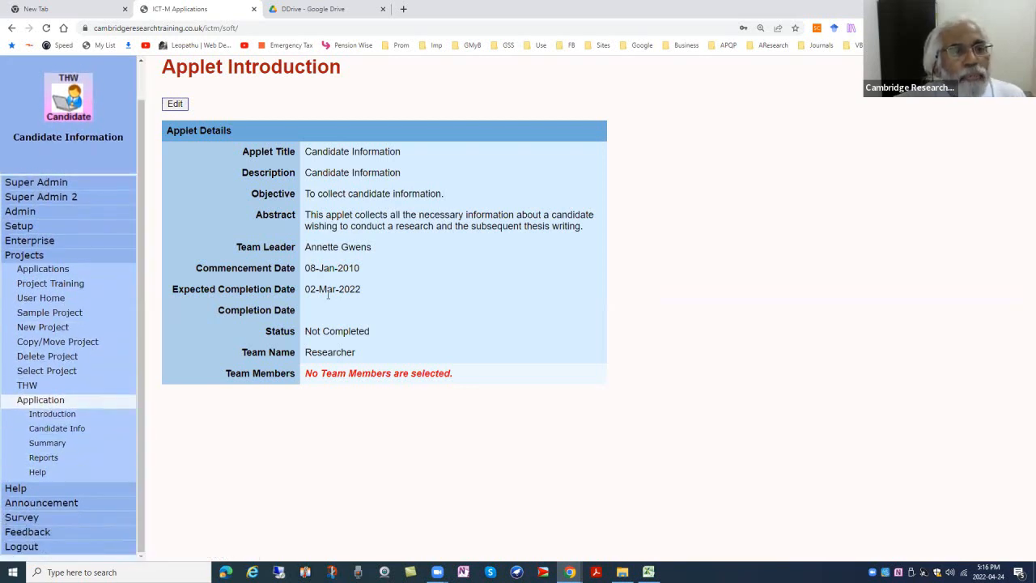
click(52, 414)
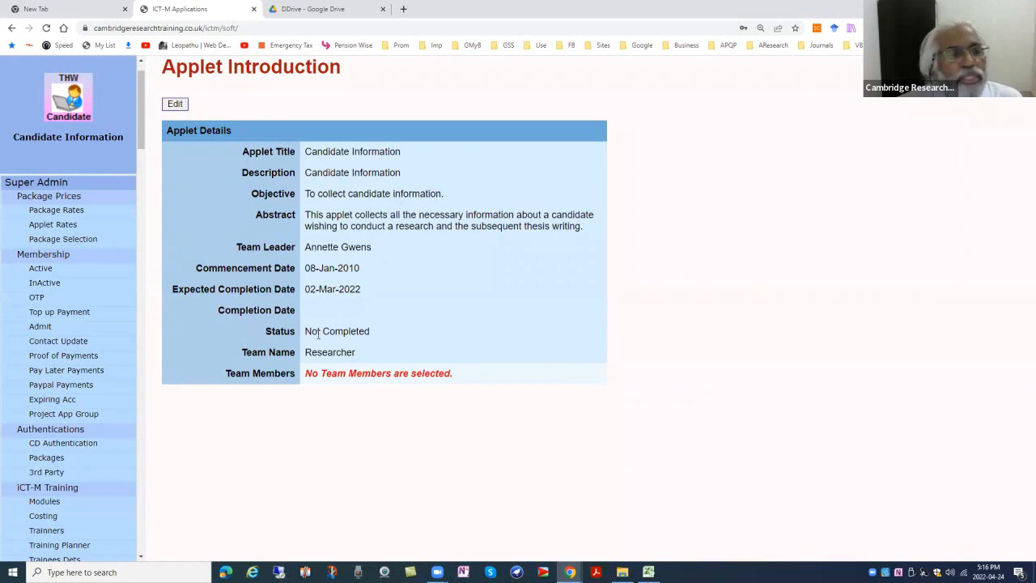
click(61, 467)
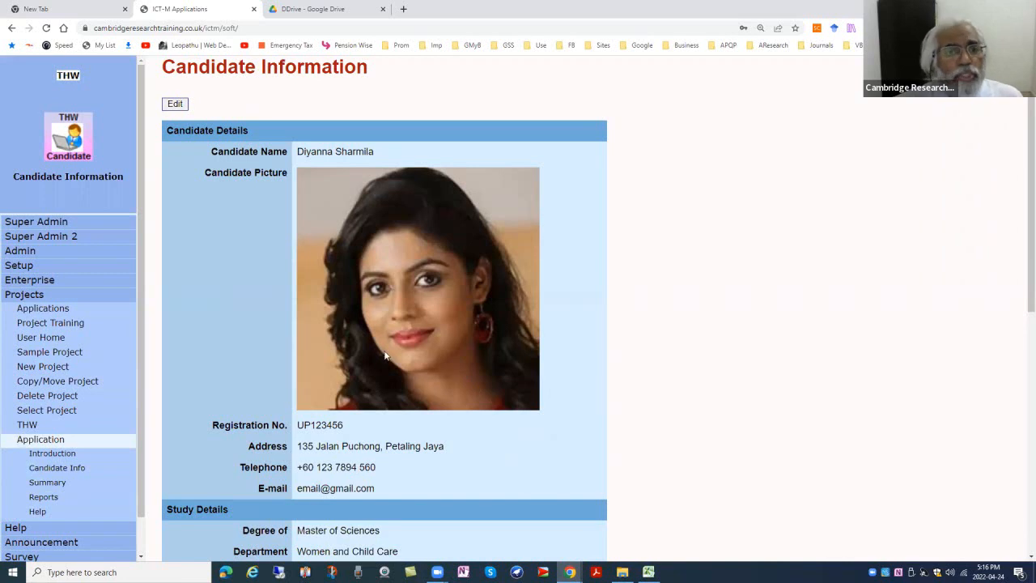
scroll(362, 404, down, 2)
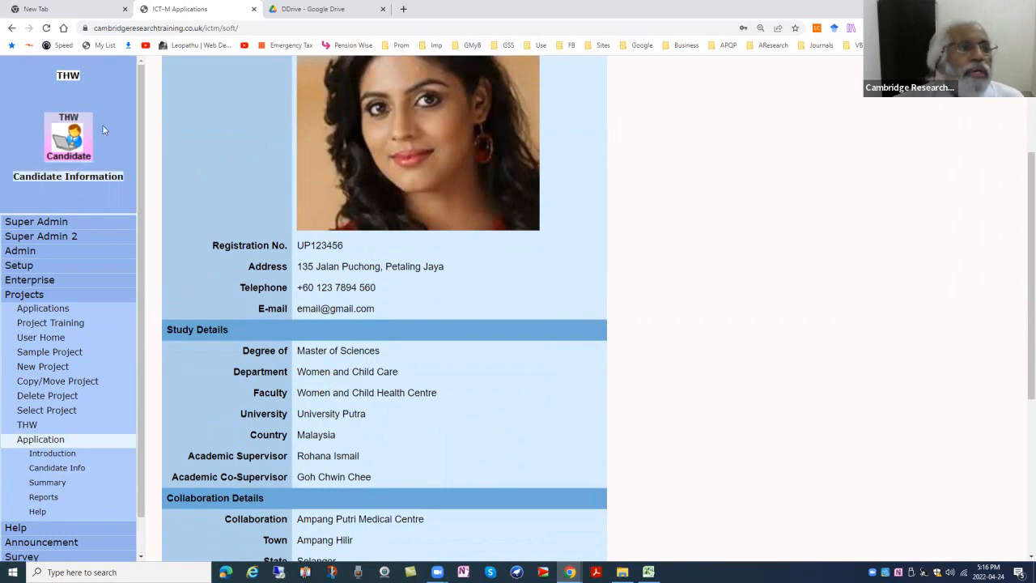
Return to the Project Flow and open the list of research options in the Fact Finding applet.
click(71, 77)
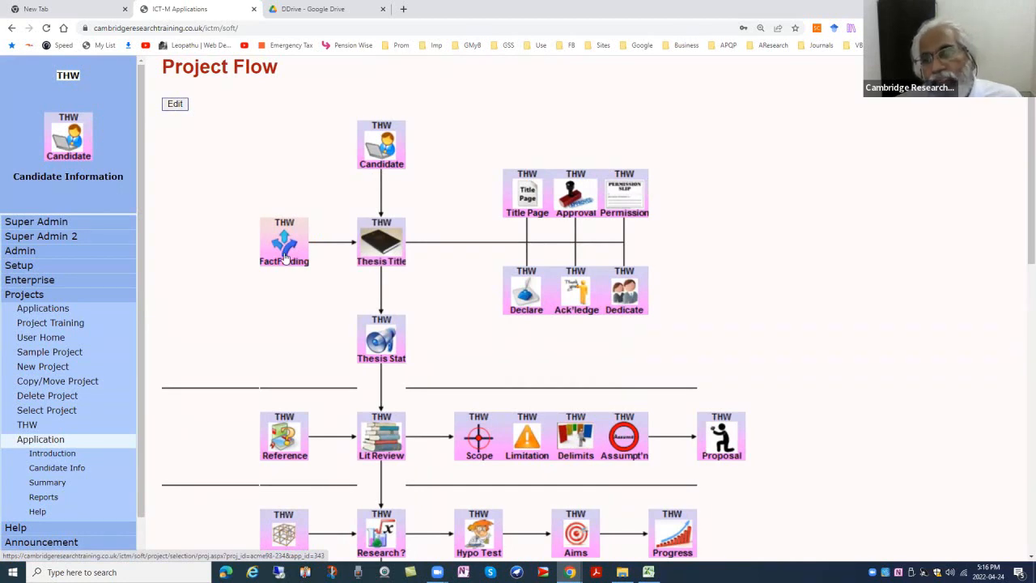
click(284, 258)
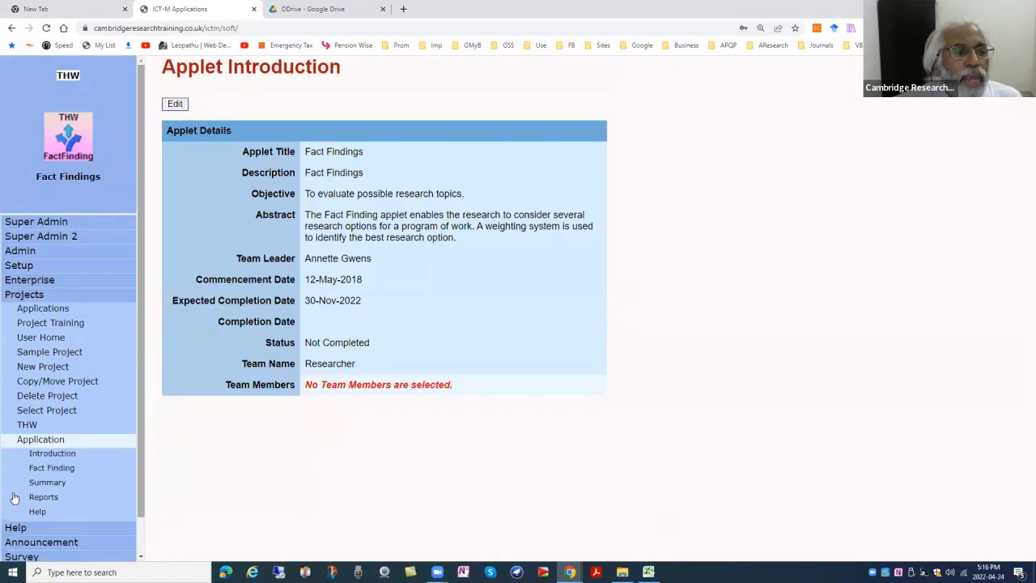
click(49, 467)
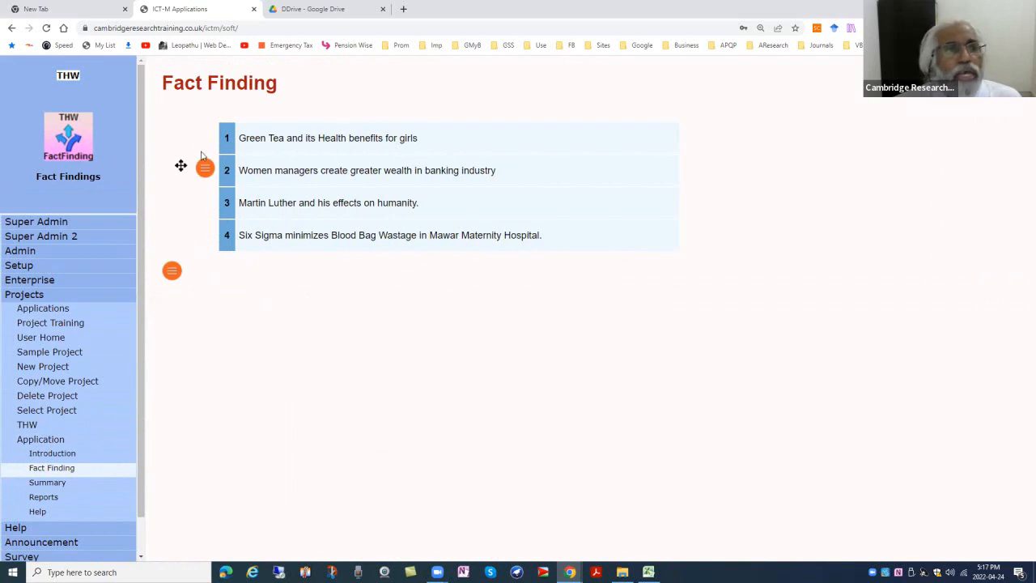
Open the option "Green Tea and its Health benefits for girls" and review its details through Financial concerns.
click(208, 138)
click(289, 167)
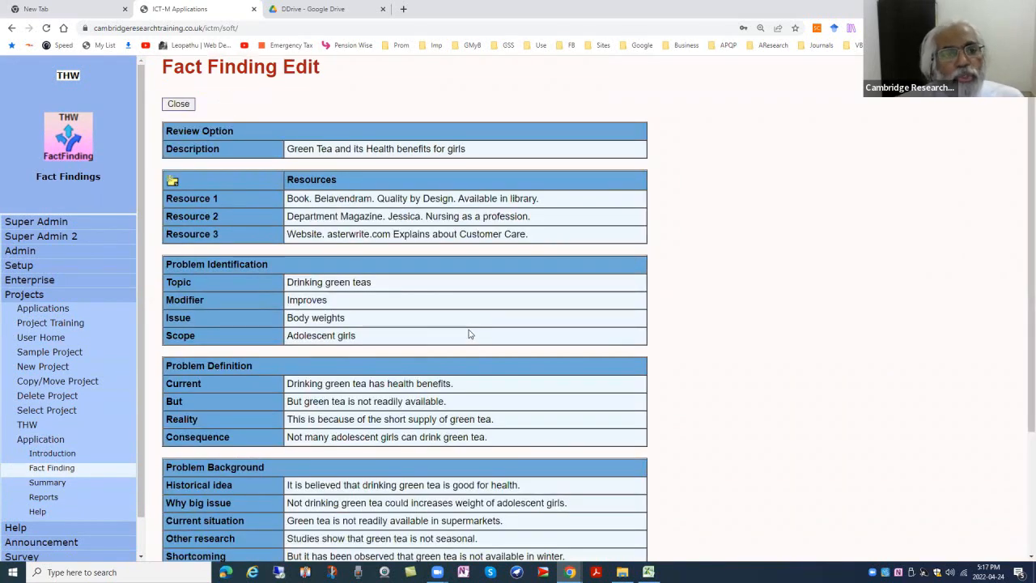
key(ctrl+minus)
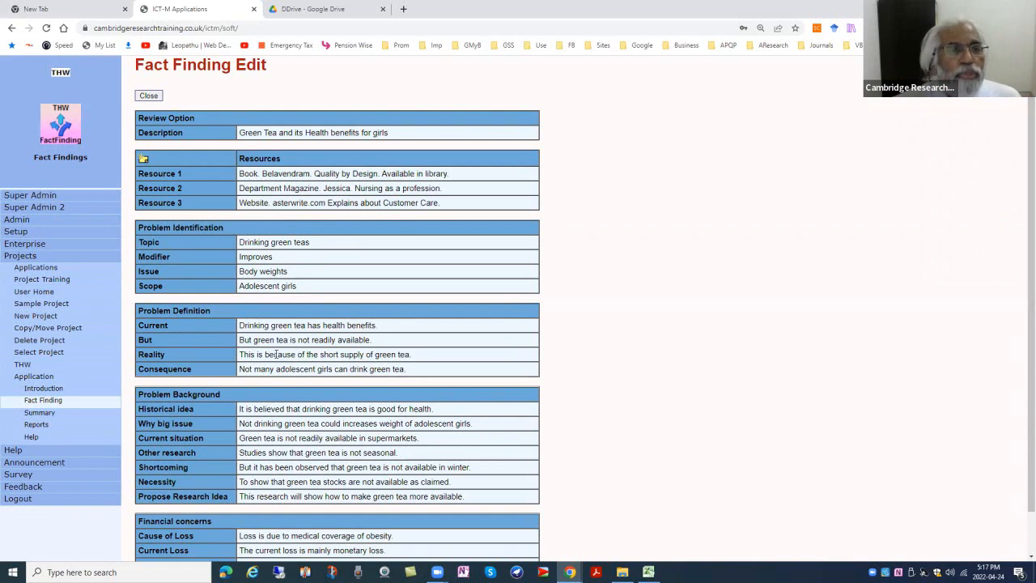
scroll(275, 355, down, 1)
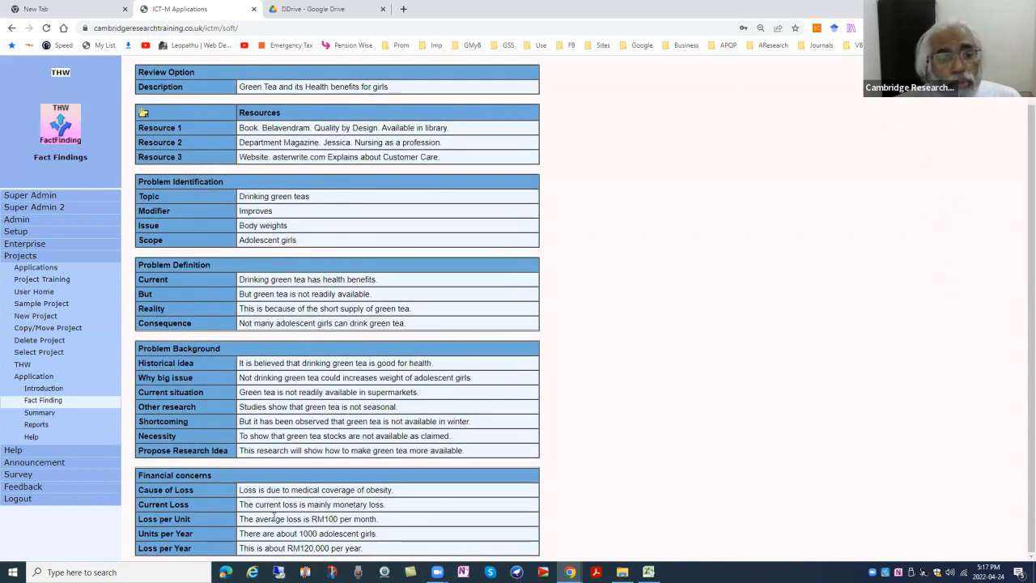
scroll(201, 246, up, 1)
Close the green tea option and review the details of "Six Sigma minimizes Blood Bag Wastage in Mawar Maternity Hospital.".
click(149, 98)
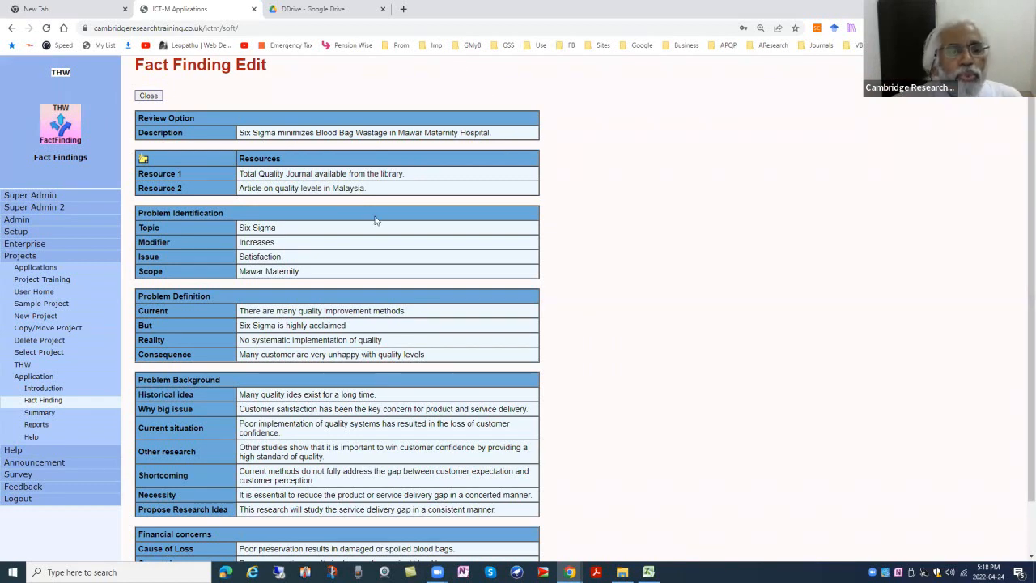
scroll(349, 371, down, 1)
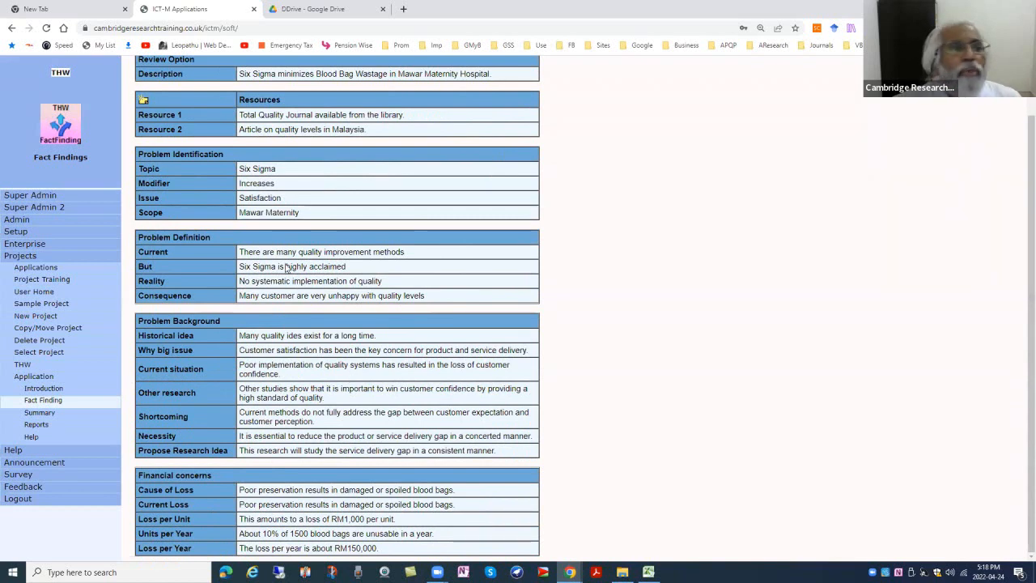
scroll(295, 283, up, 1)
Open the Thesis Title applet from the Project Flow and view its Fact Finding list and Mindmap.
click(63, 79)
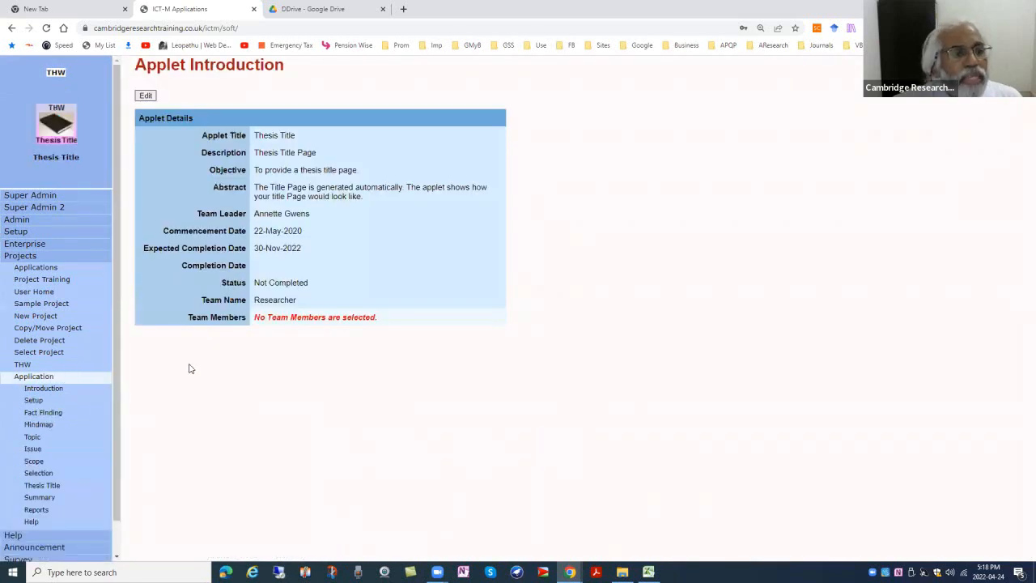
click(44, 412)
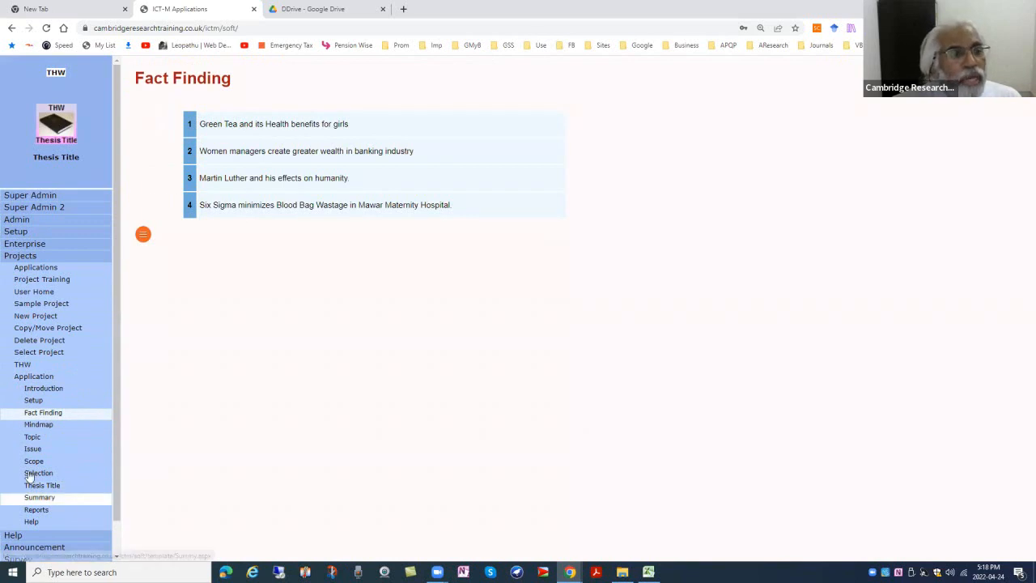
click(95, 426)
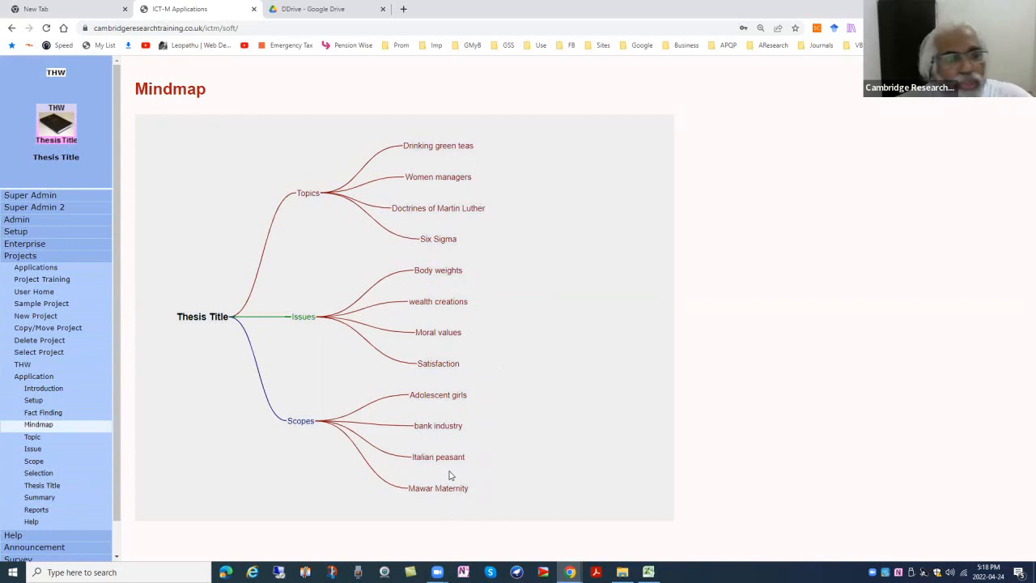
View the thesis Topic and Issue pages, and review the Selection page down to its Selections table.
click(32, 436)
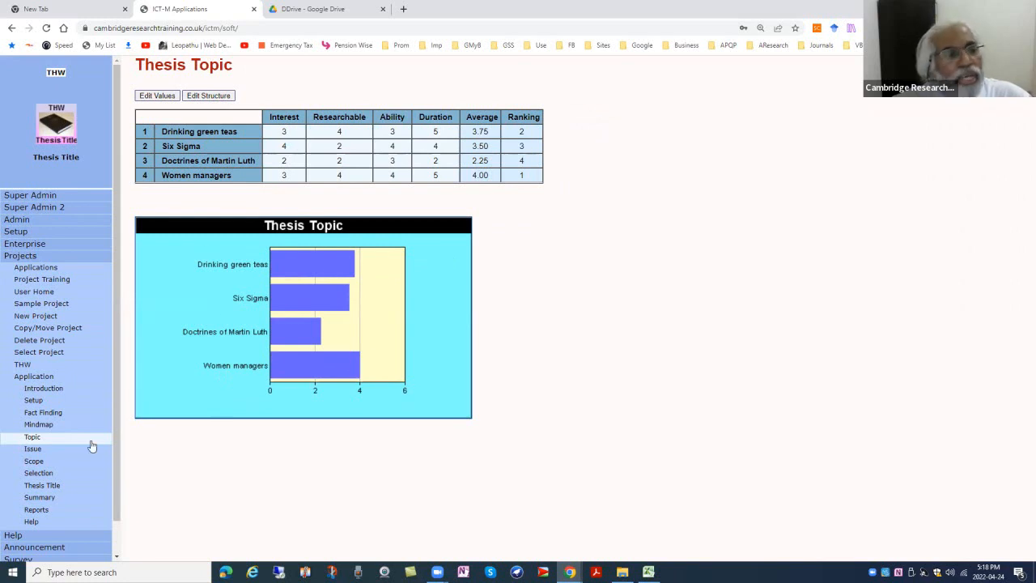
click(34, 450)
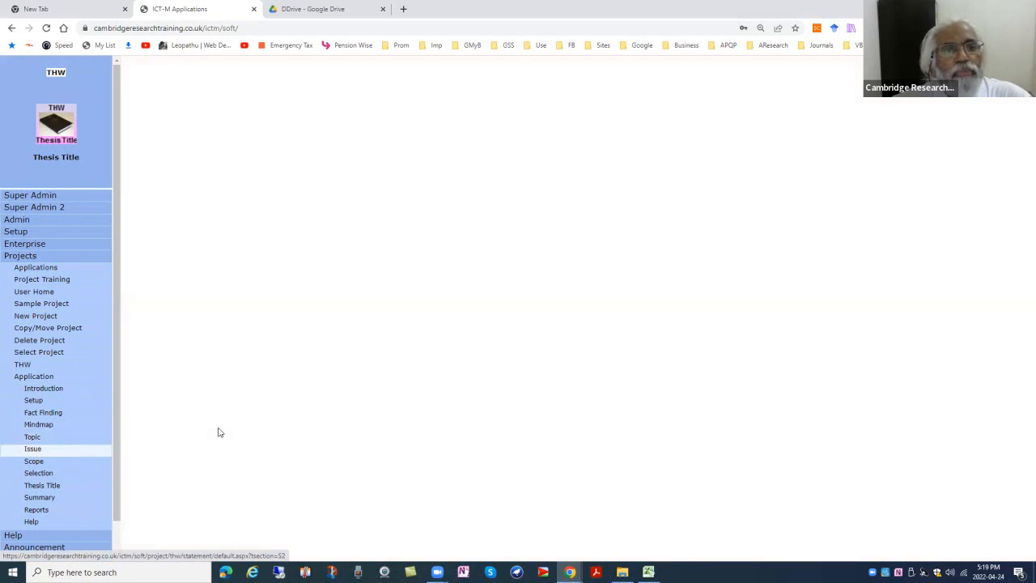
click(39, 472)
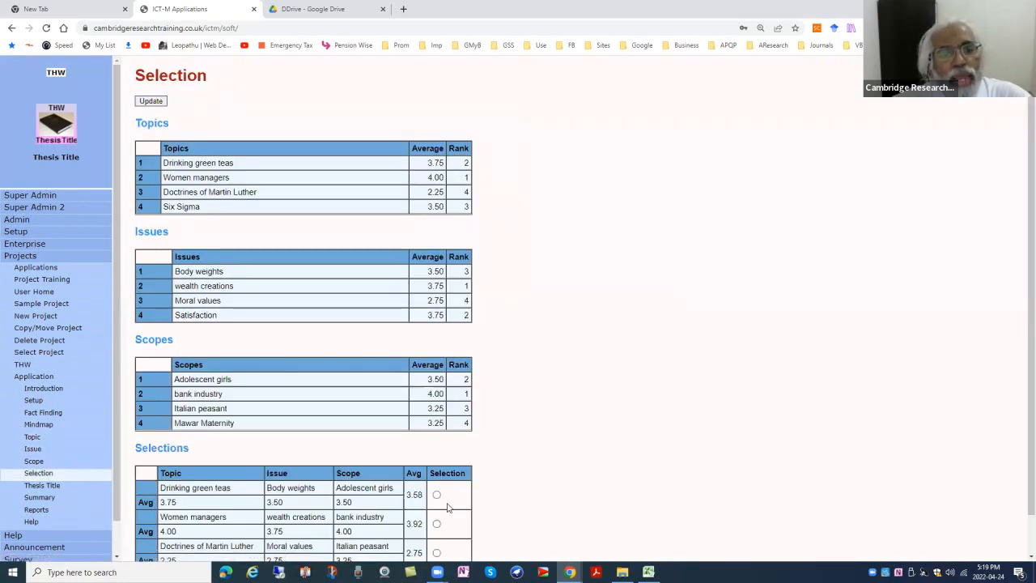
scroll(525, 469, down, 1)
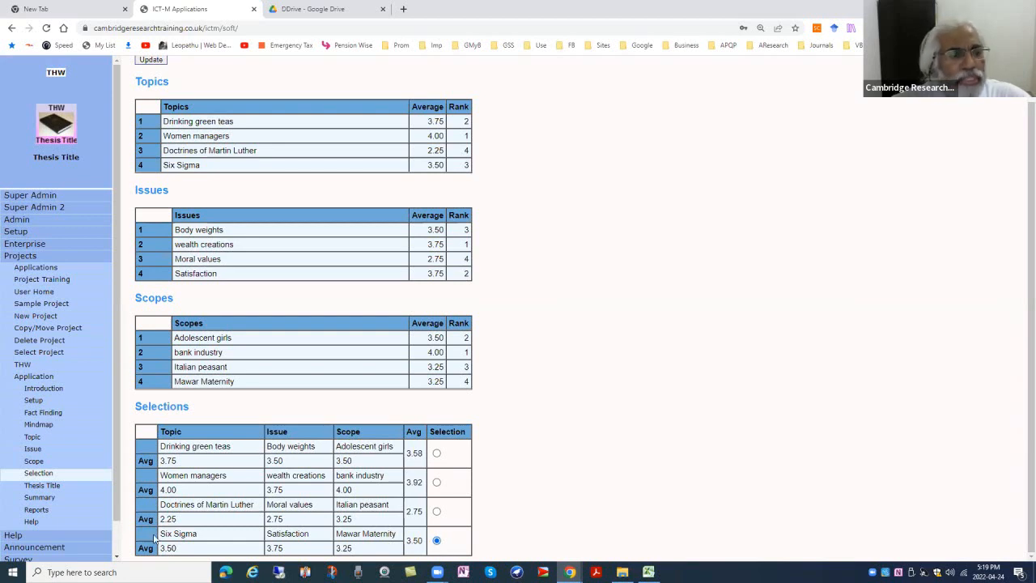
Open the Thesis Title options, inspect the wording settings of Title 2, and cancel the edit.
click(43, 486)
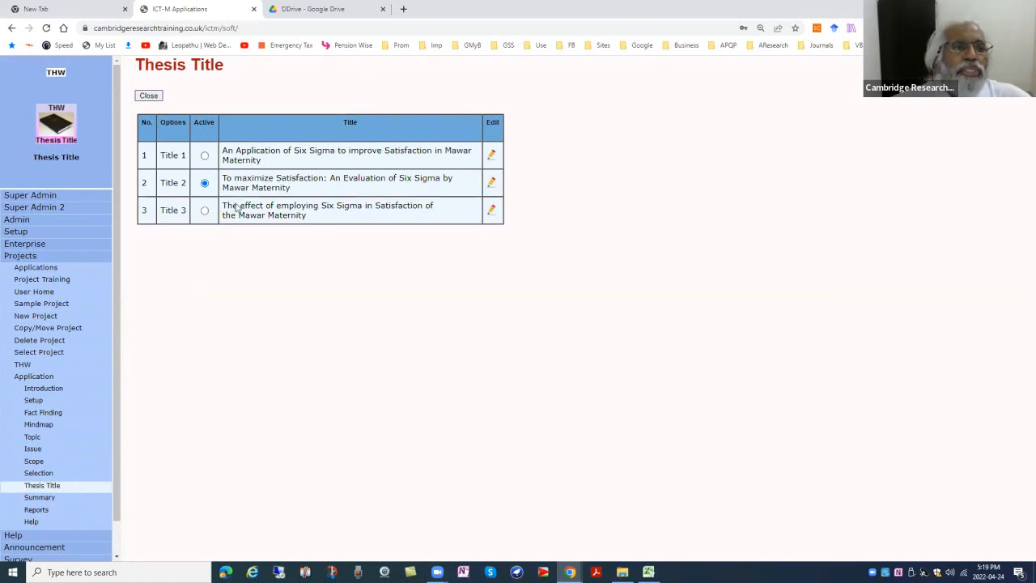
click(491, 183)
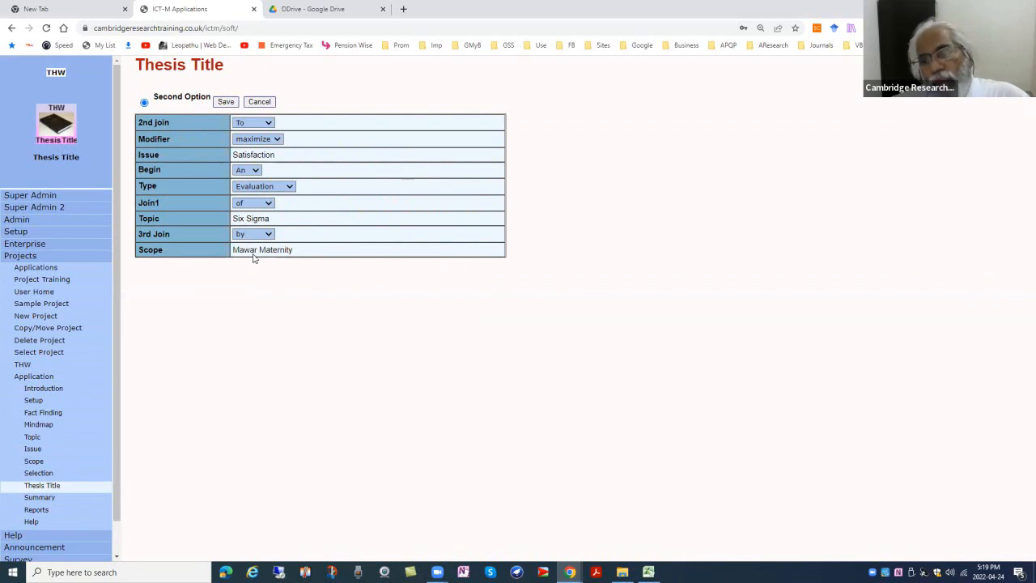
click(263, 105)
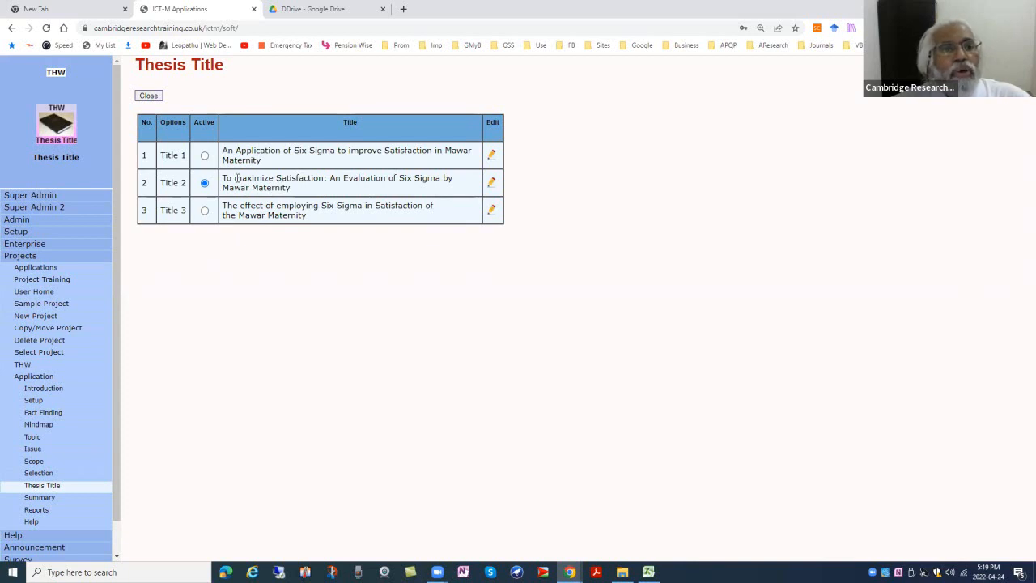
Highlight the words "maximize" and "Six Sigma" in Title 2 to point out the title's parts.
drag(243, 178, 277, 179)
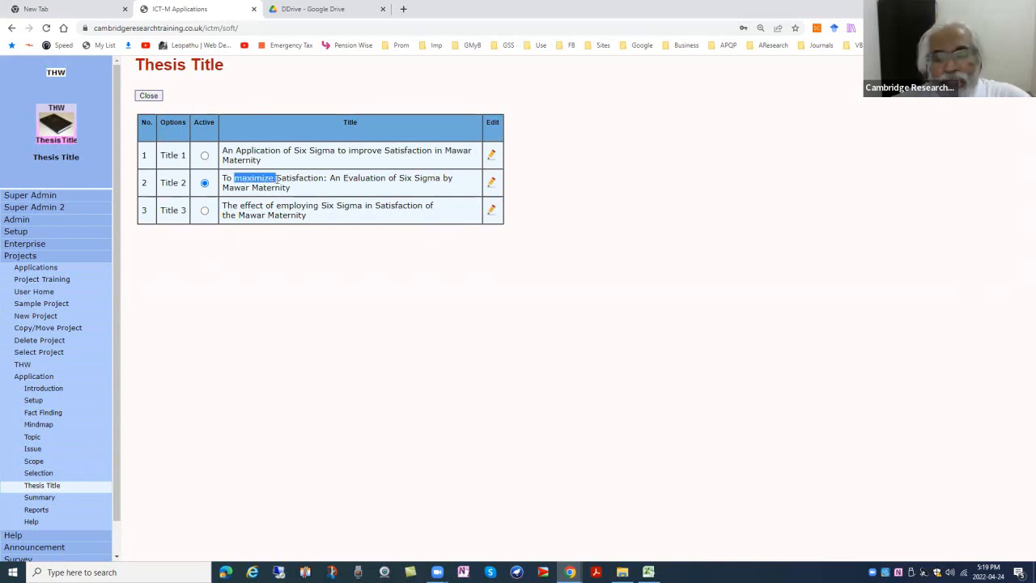
click(300, 177)
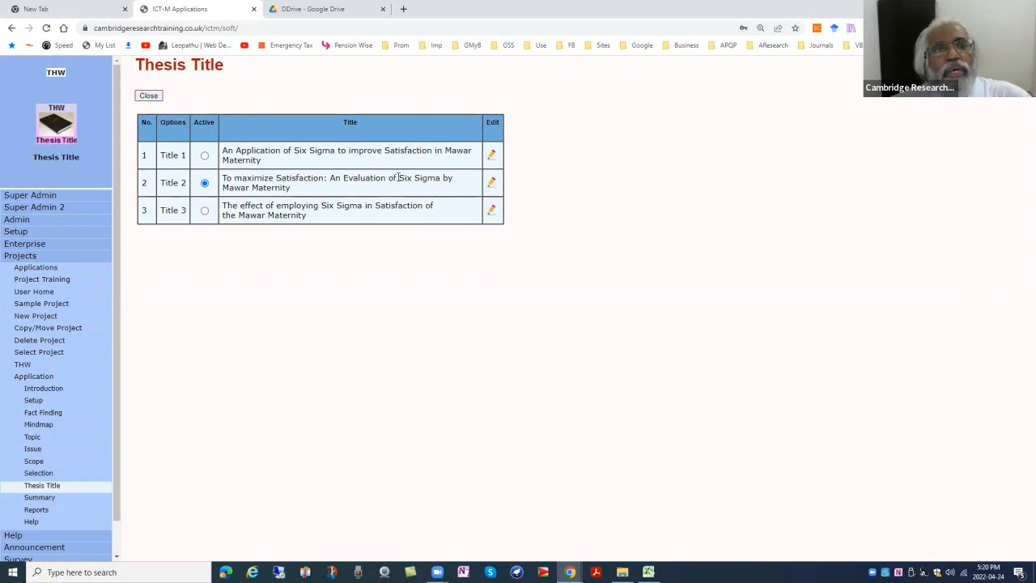
drag(400, 177, 441, 178)
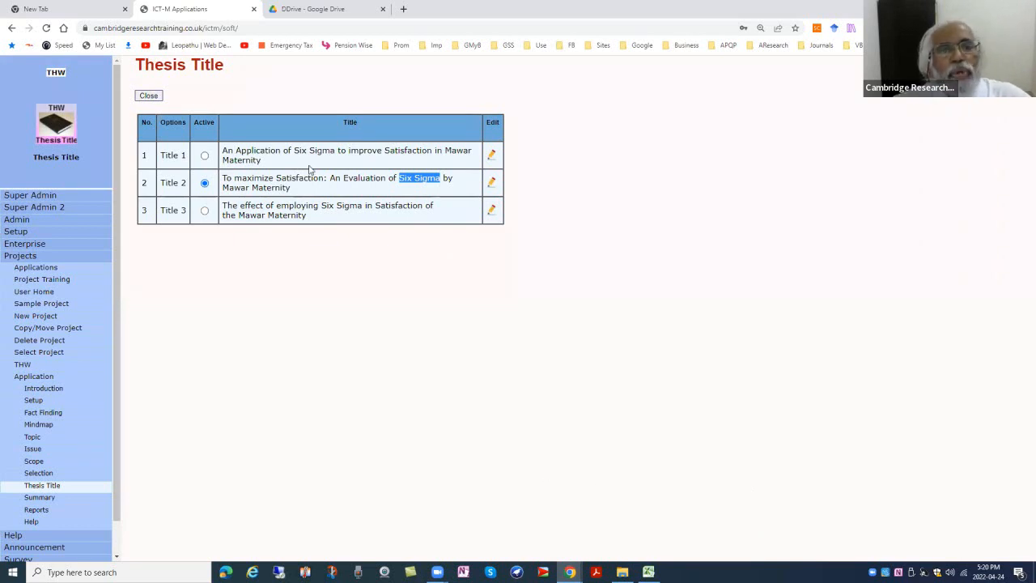
Return to the Project Flow, open the Thesis Statement applet, and view the parts that make up the thesis statement.
click(228, 178)
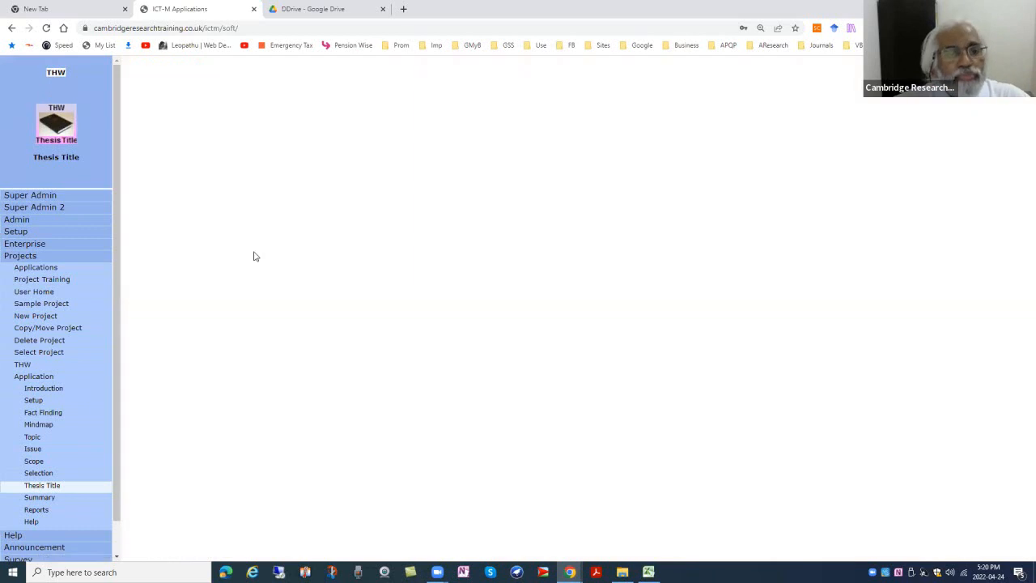
scroll(321, 365, down, 2)
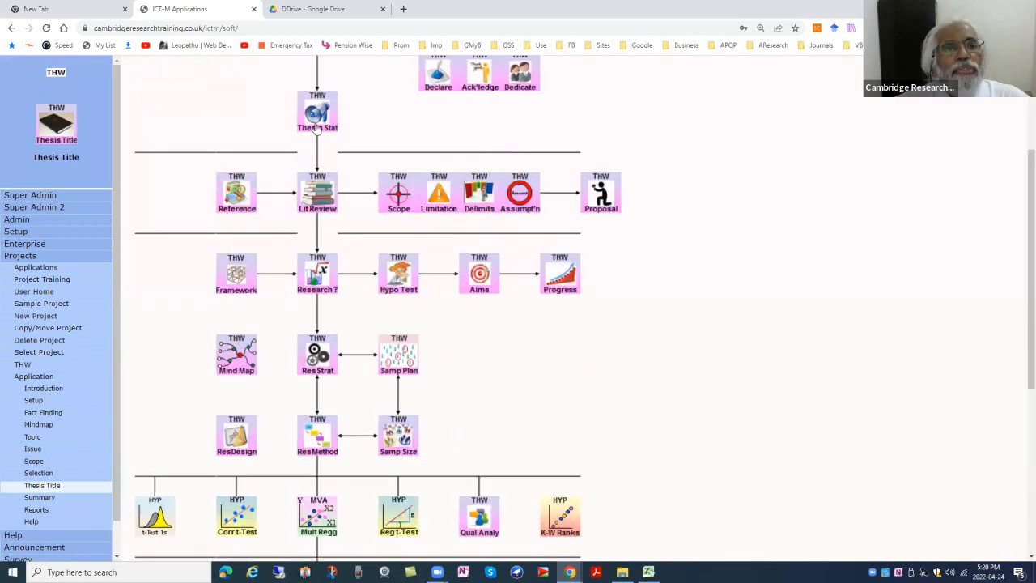
click(317, 122)
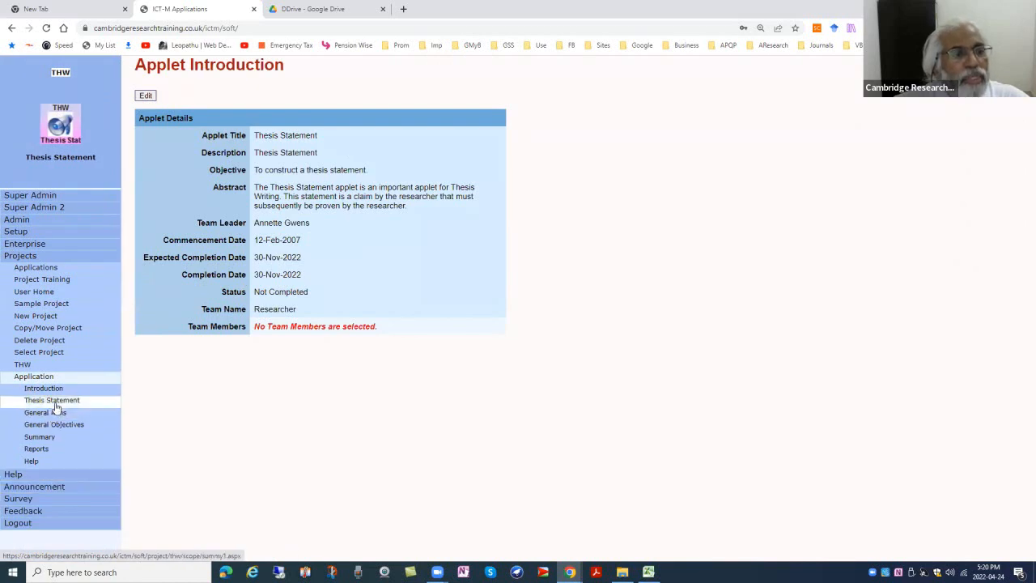
click(72, 400)
click(146, 95)
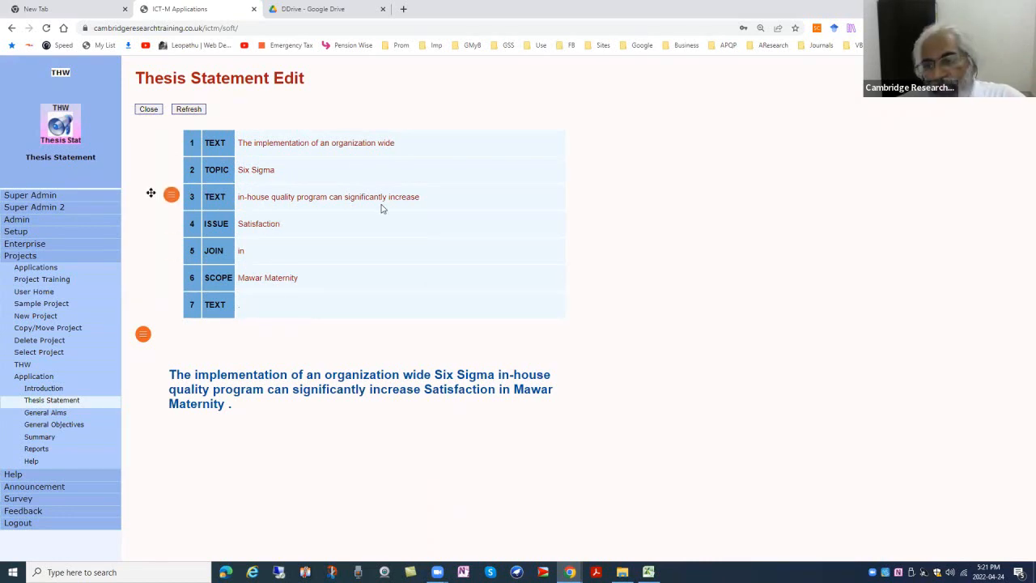
View the General Aims and General Objectives pages, highlighting the second objective on Six Sigma and the productivity of Mawar Maternity wards.
click(49, 414)
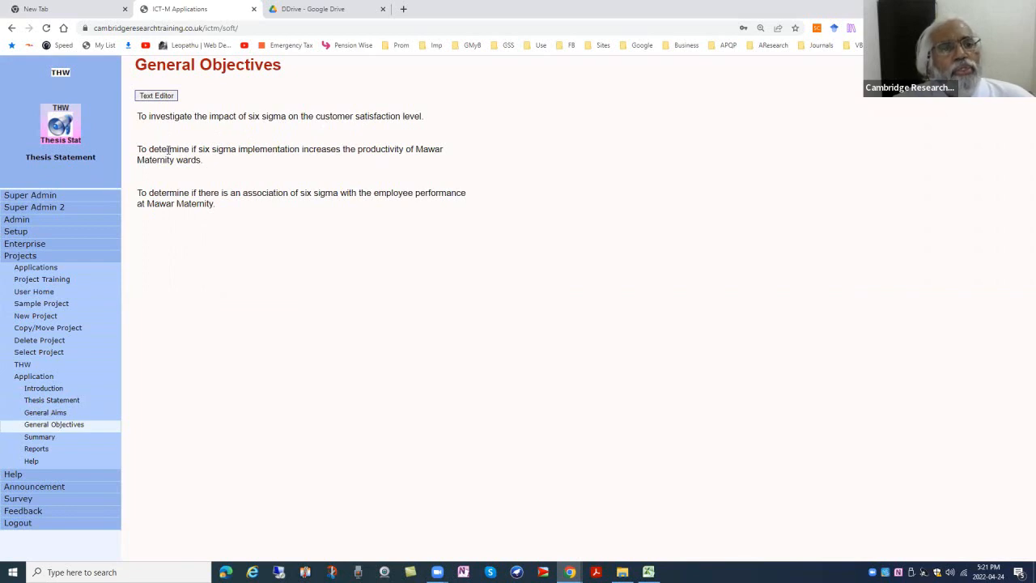
drag(162, 149, 224, 161)
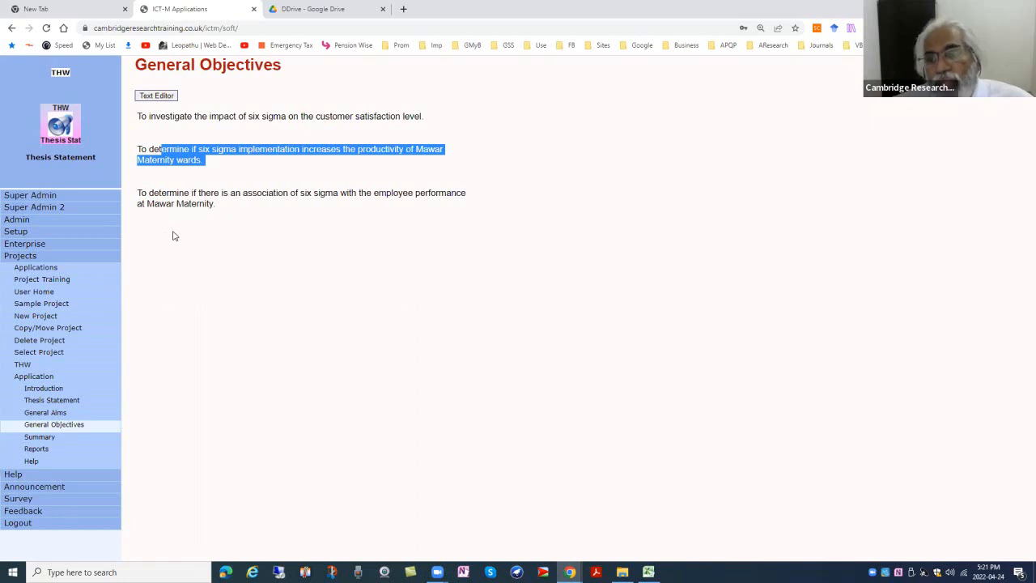
Open the References applet from the Project Flow and inspect the topic, issue and scope components of the first search string.
click(68, 79)
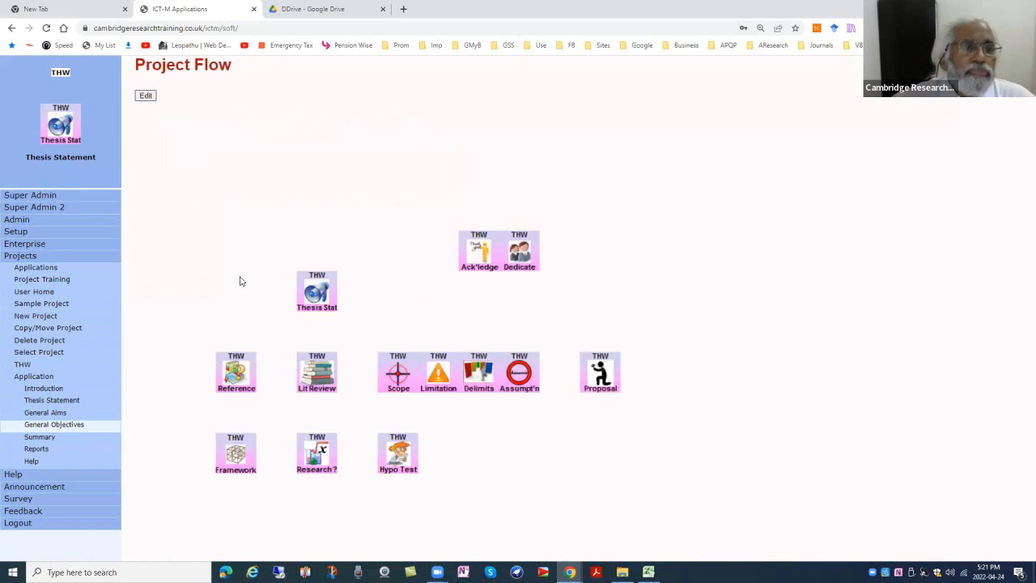
scroll(340, 324, down, 2)
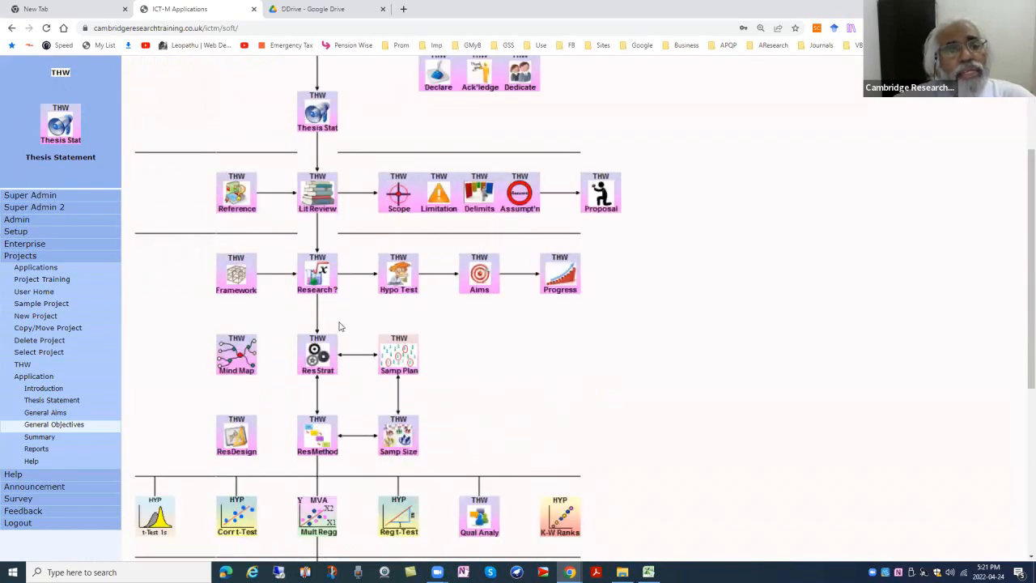
click(238, 208)
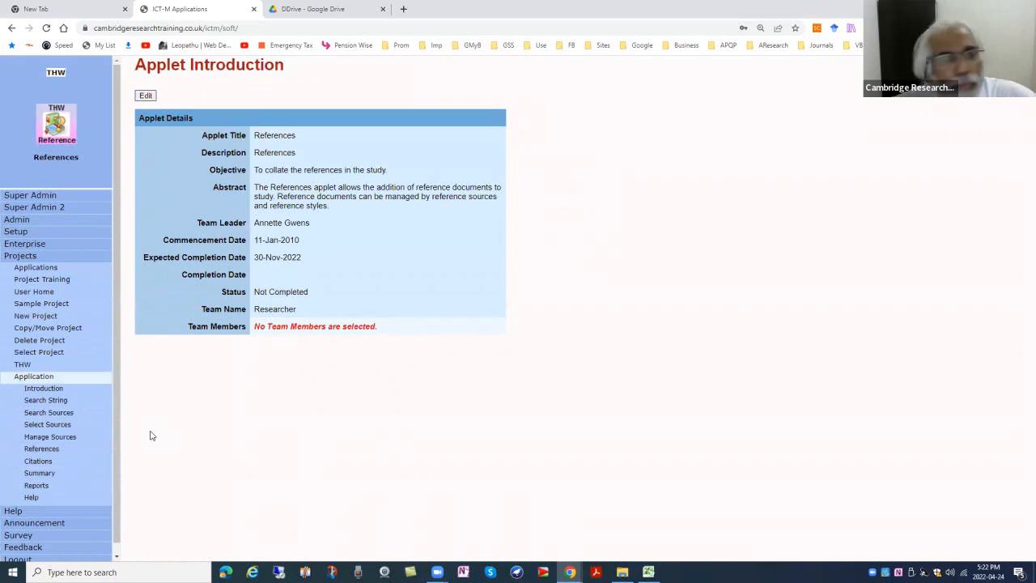
click(58, 401)
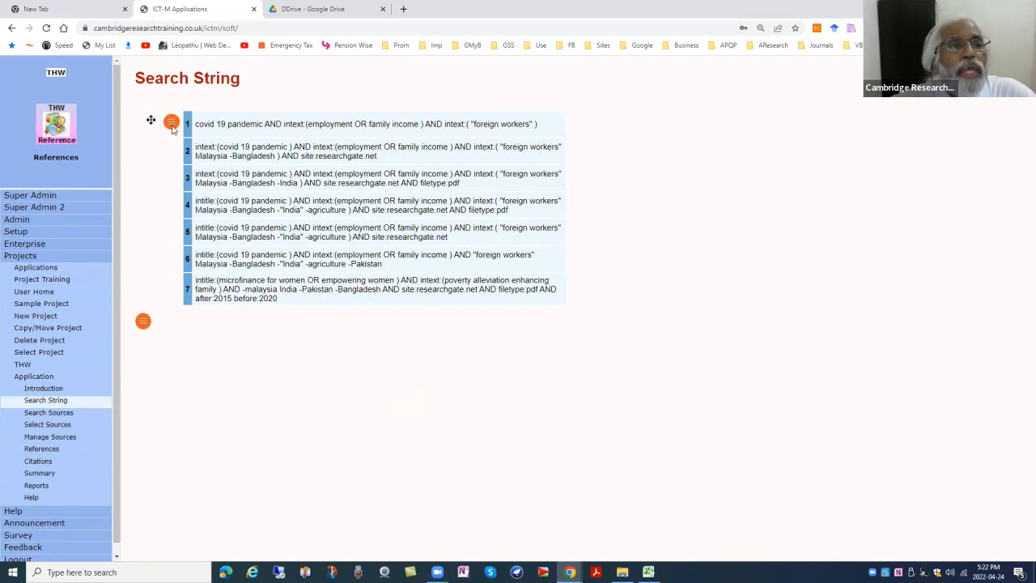
click(171, 123)
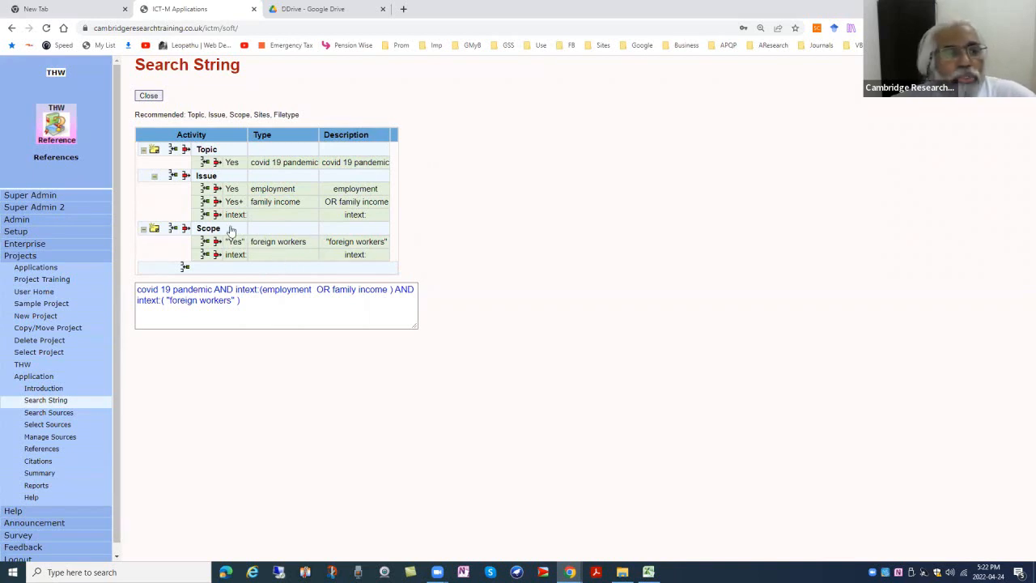
click(151, 100)
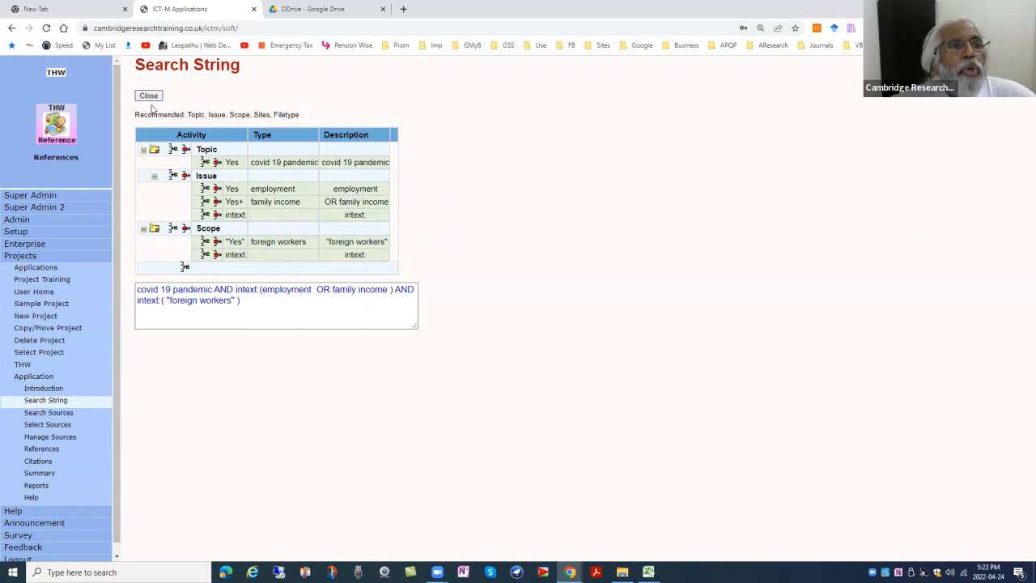
Run the first search string in Google Scholar, review the results, and close the results page.
click(172, 126)
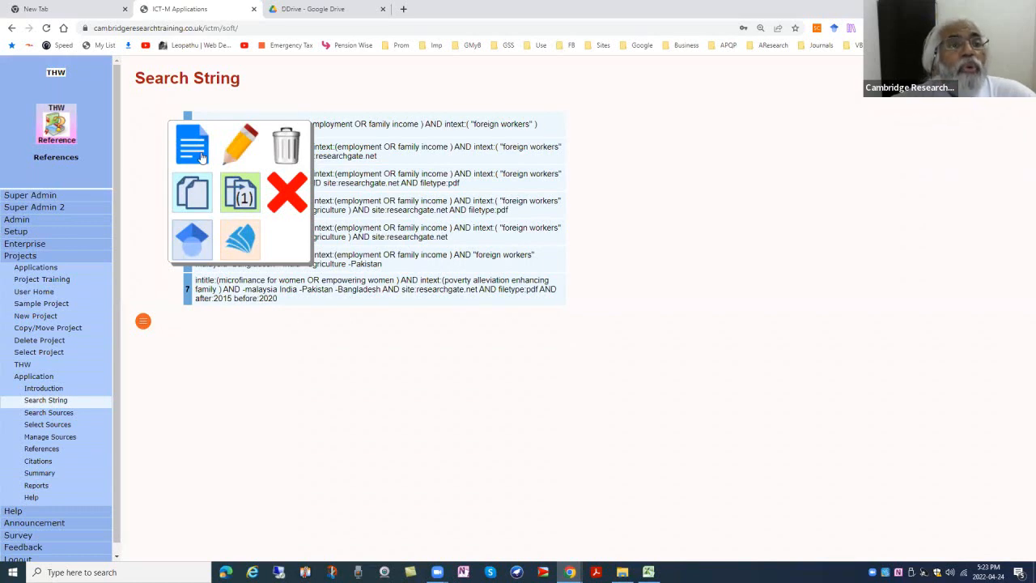
click(194, 240)
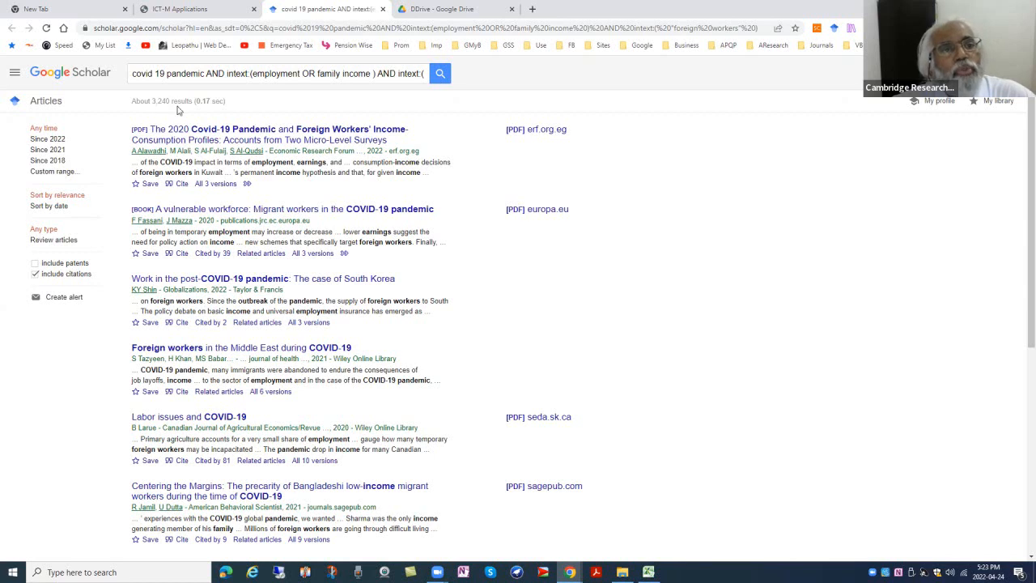
click(383, 9)
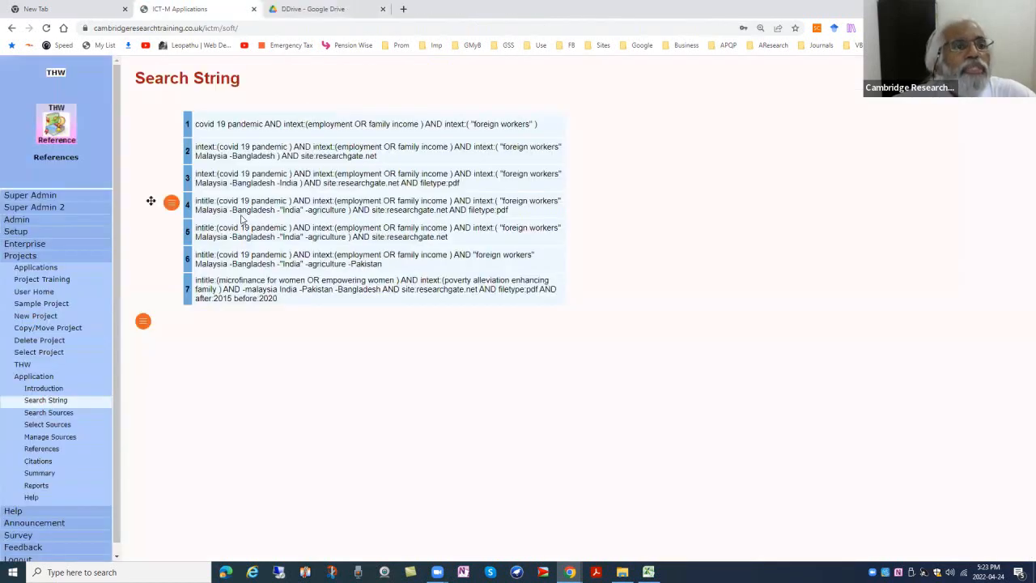
Inspect the components of the second search string, including its Malaysia and Bangladesh scope and researchgate.net site, then close it.
click(172, 149)
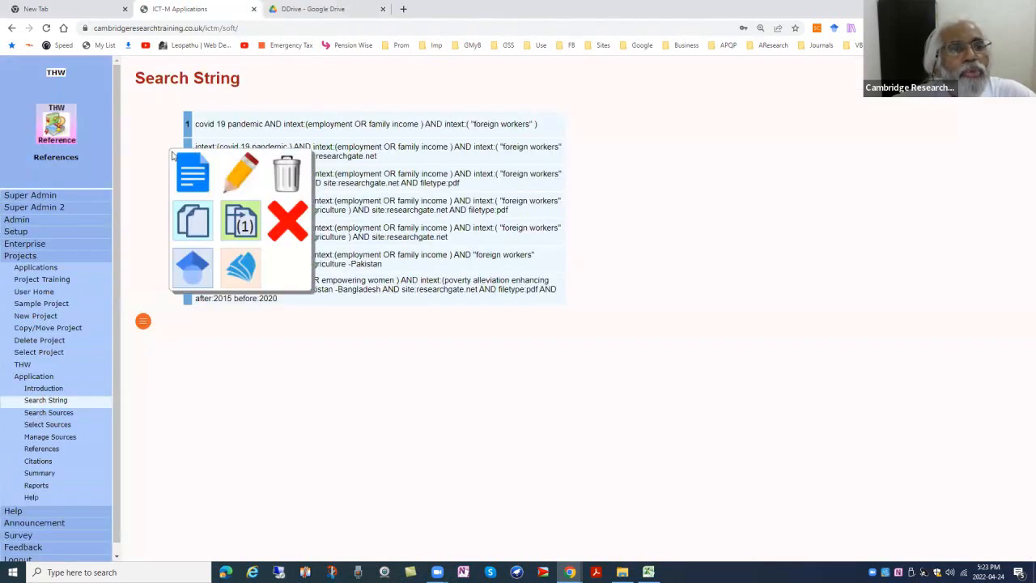
click(248, 195)
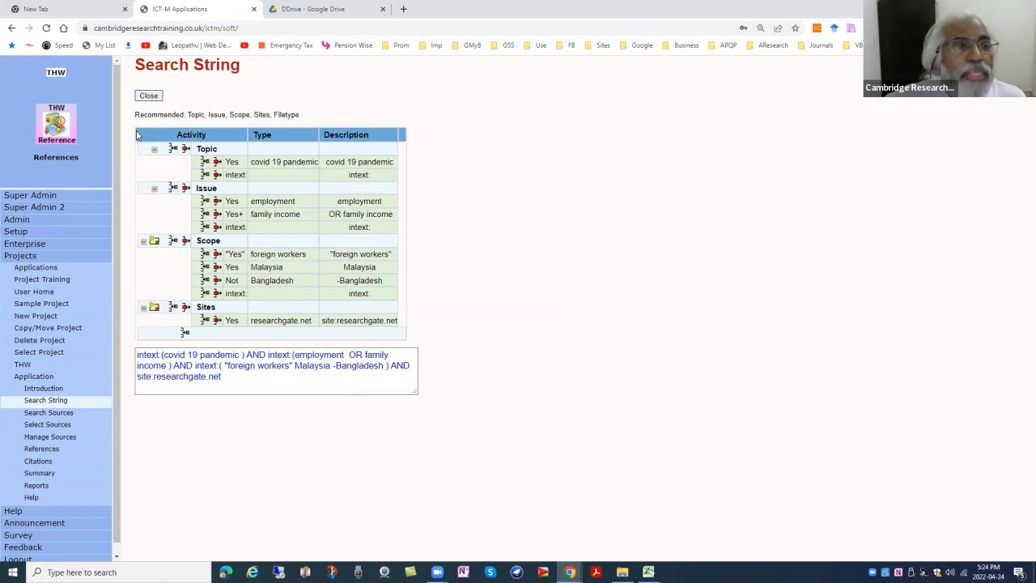
click(150, 98)
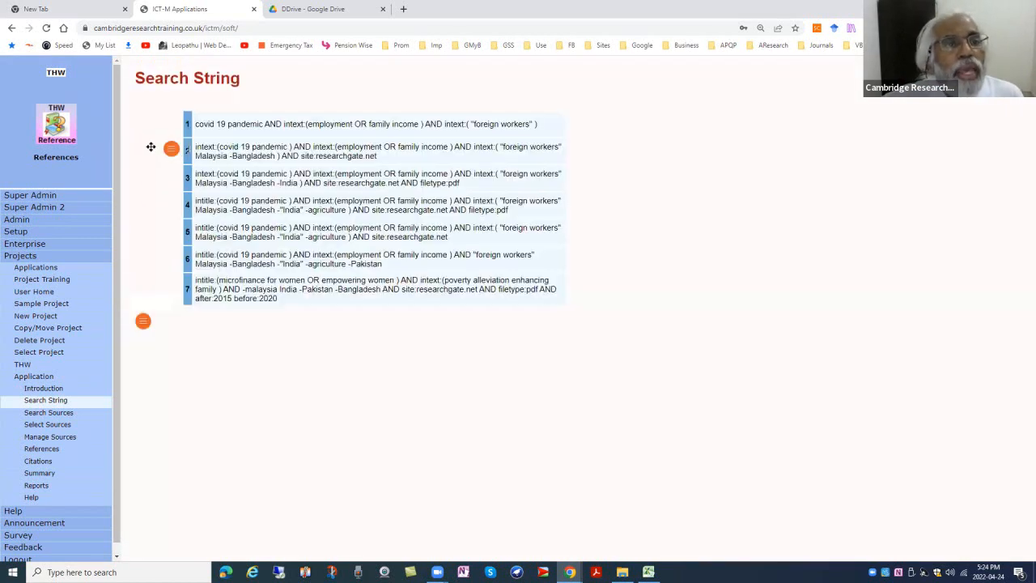
Run the second search string in Google Scholar, highlight the result count, enlarge the page, and close the results.
click(171, 148)
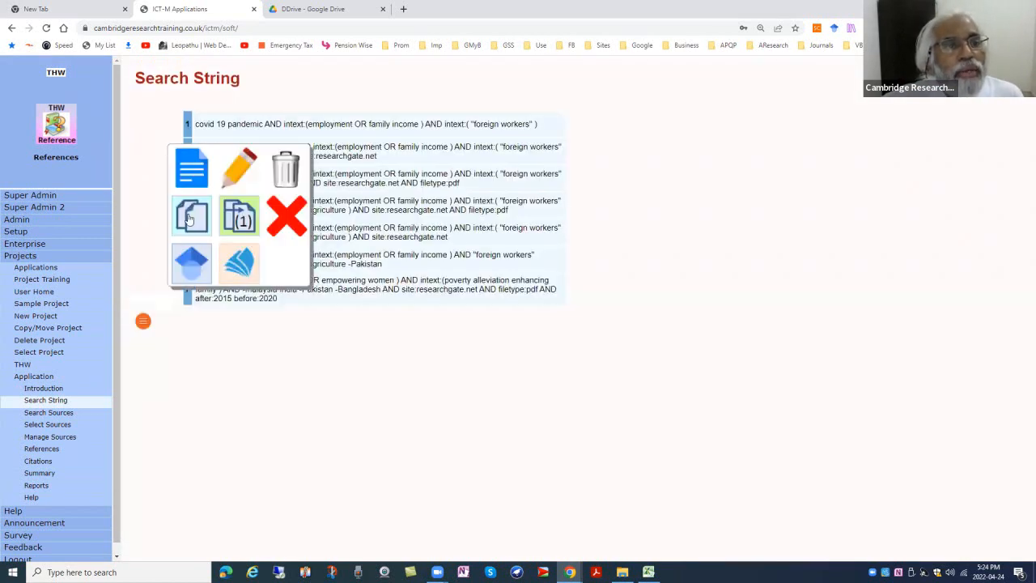
click(196, 266)
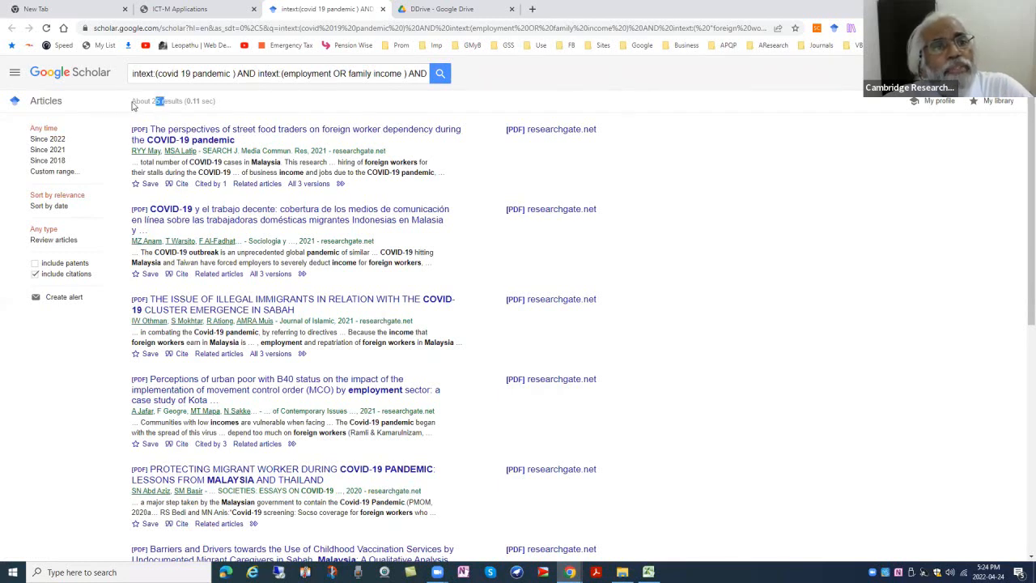
drag(131, 102, 184, 109)
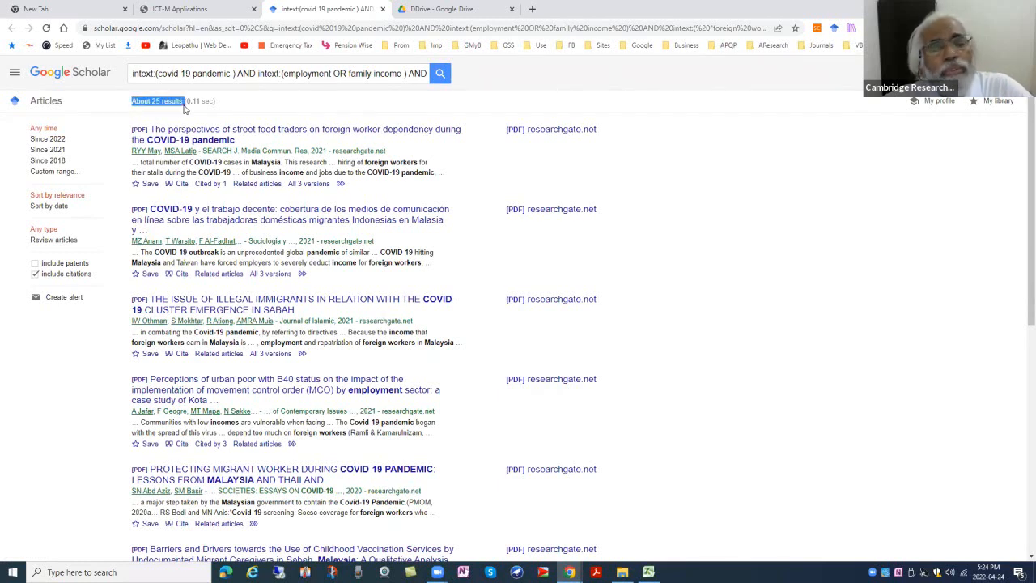
key(ctrl+plus)
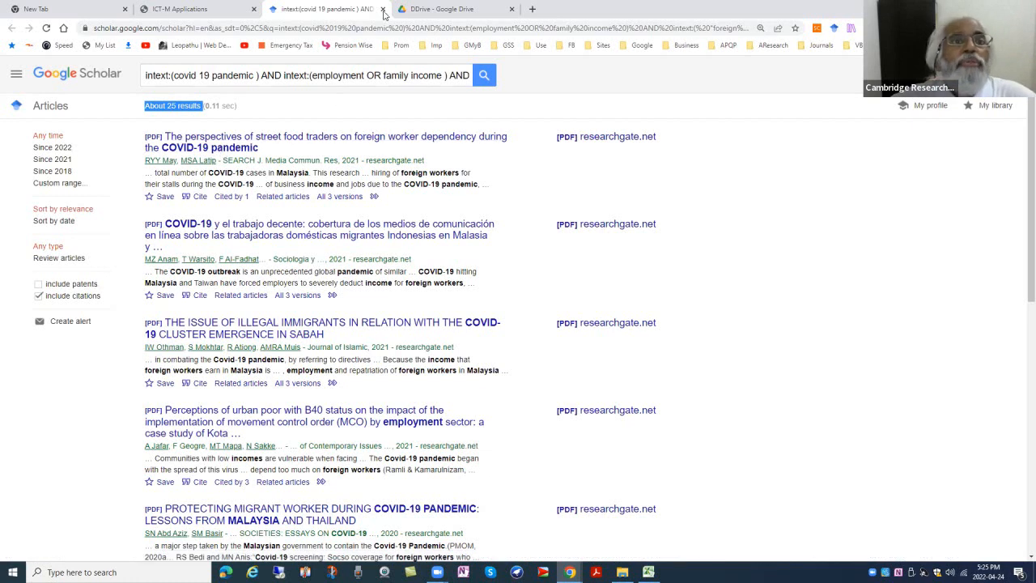
click(382, 13)
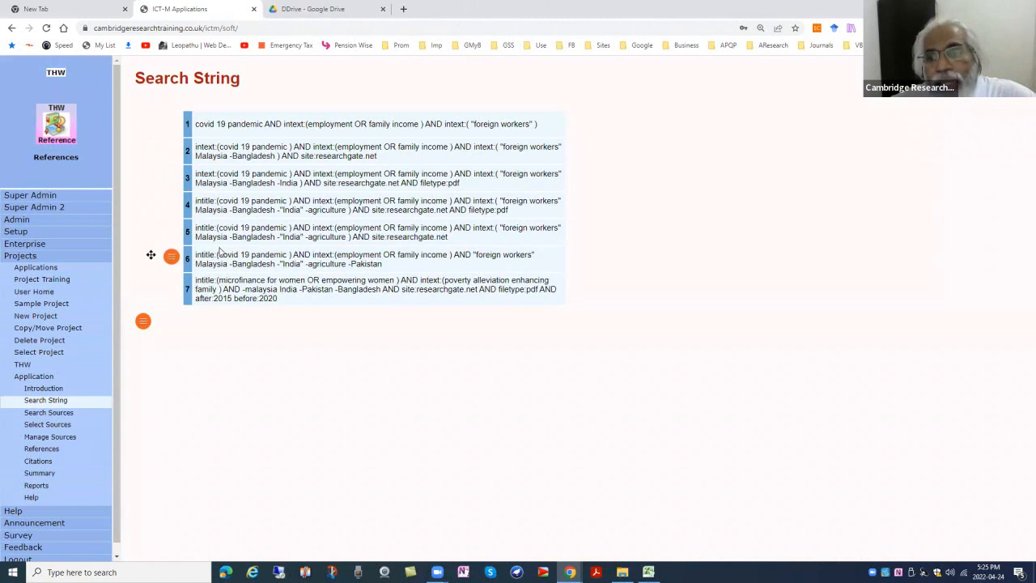
Duplicate search string 7 on microfinance for women and open the copy to view its components.
click(171, 286)
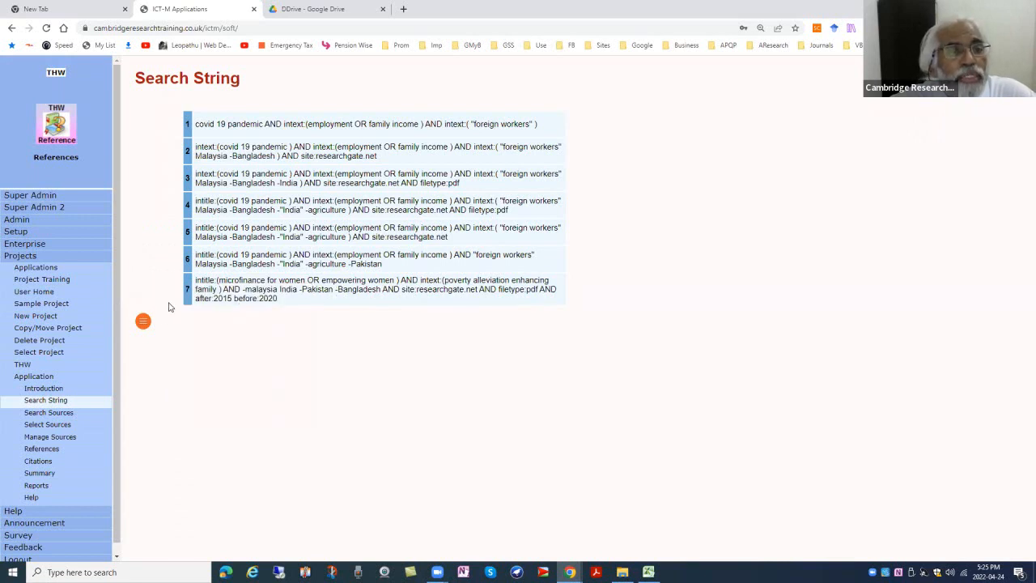
mouse_move(172, 285)
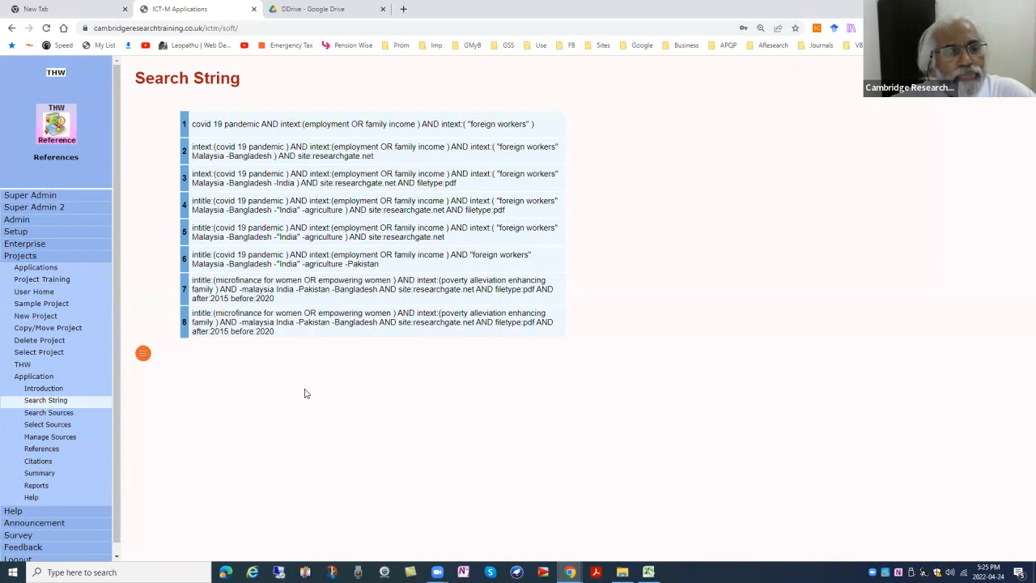
mouse_move(226, 330)
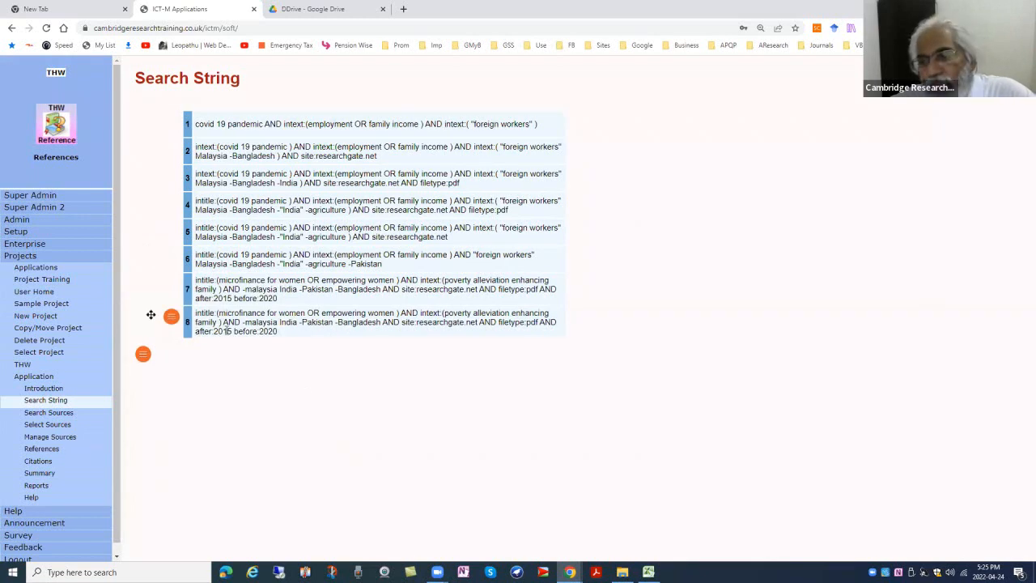
mouse_move(171, 323)
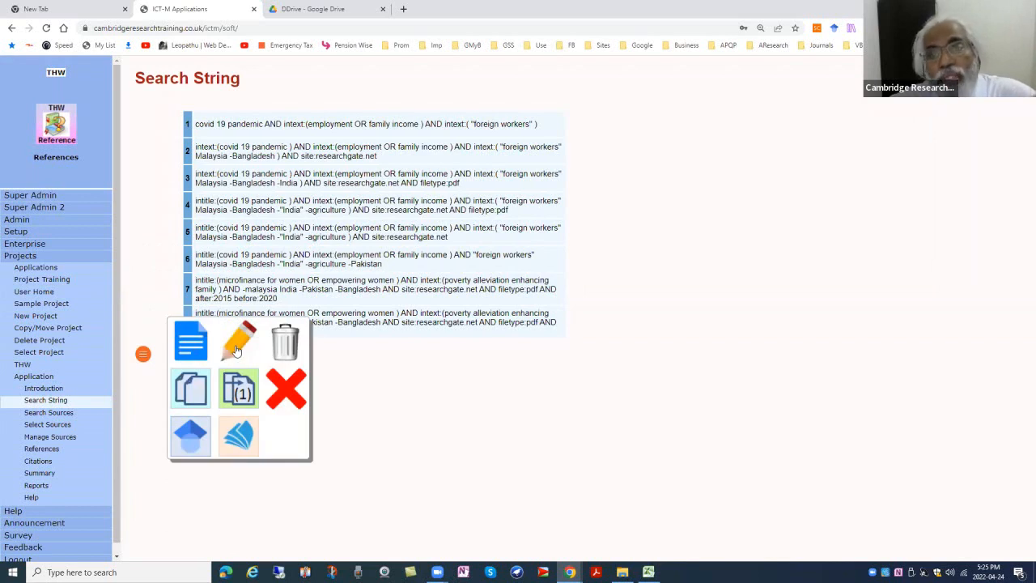
click(237, 344)
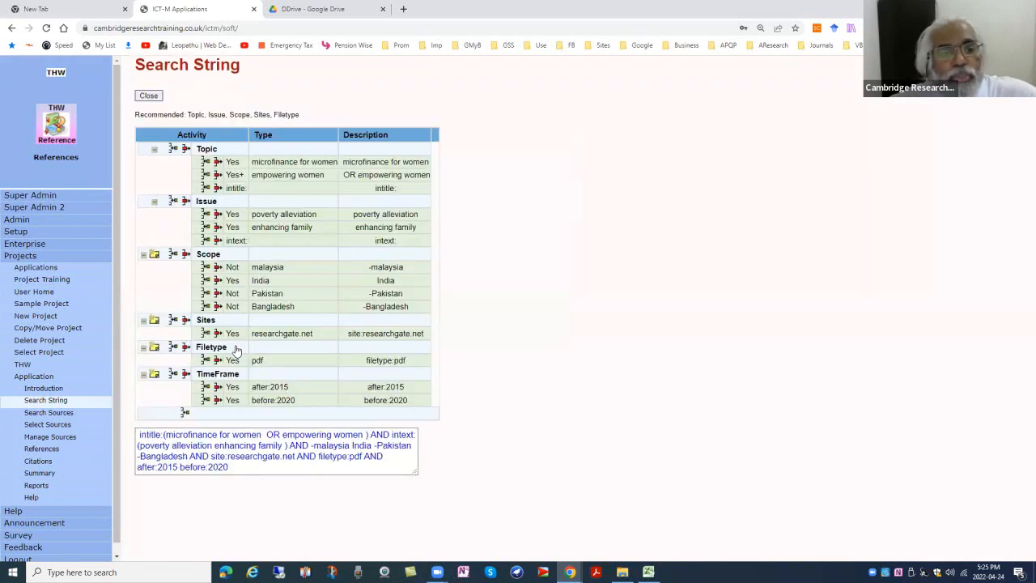
click(149, 97)
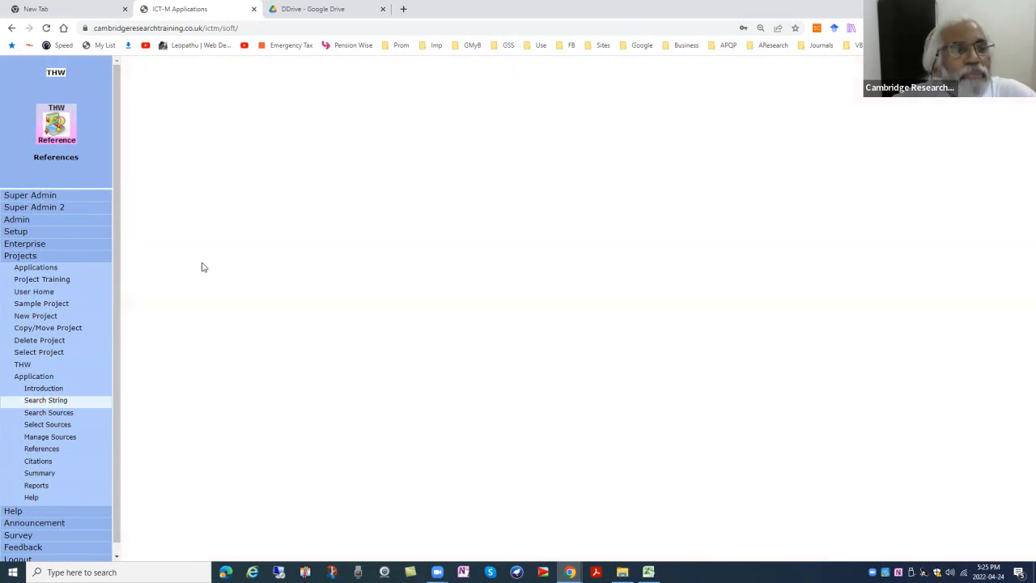
Delete the duplicated search string in row 8.
click(170, 322)
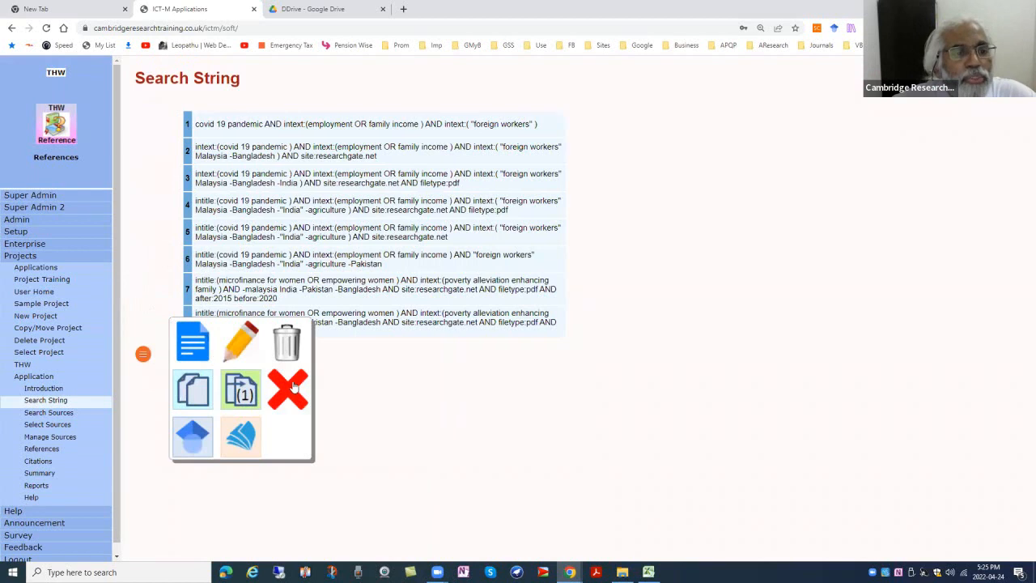
click(289, 350)
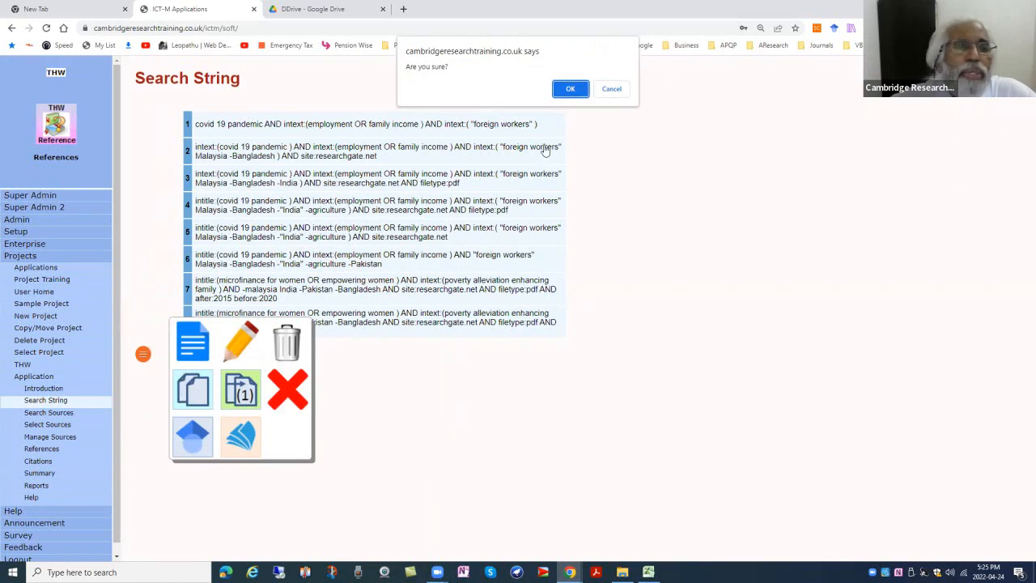
click(571, 89)
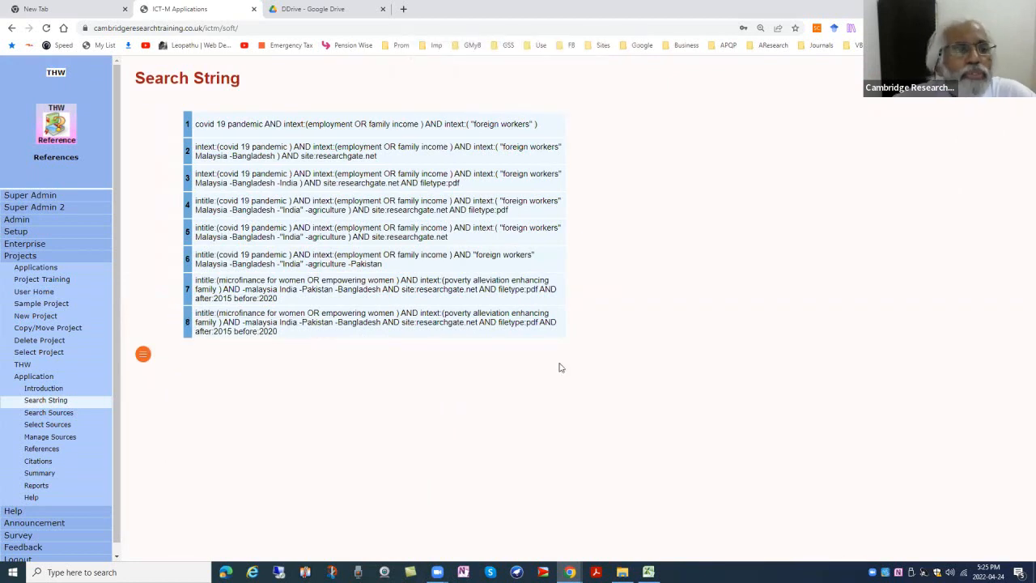
Open the Search Sources page and set the source category to Journal Finder.
click(55, 414)
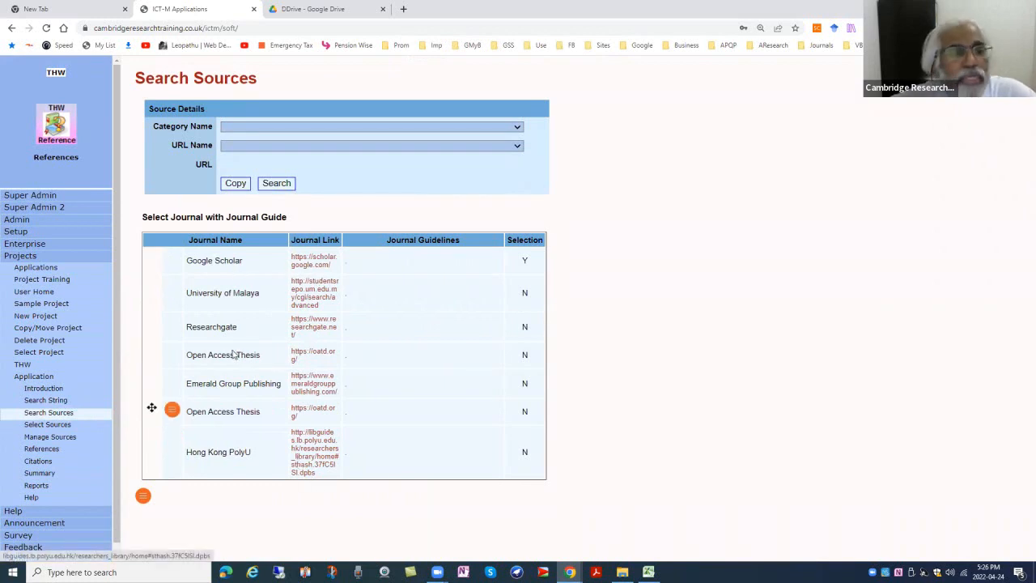
click(318, 129)
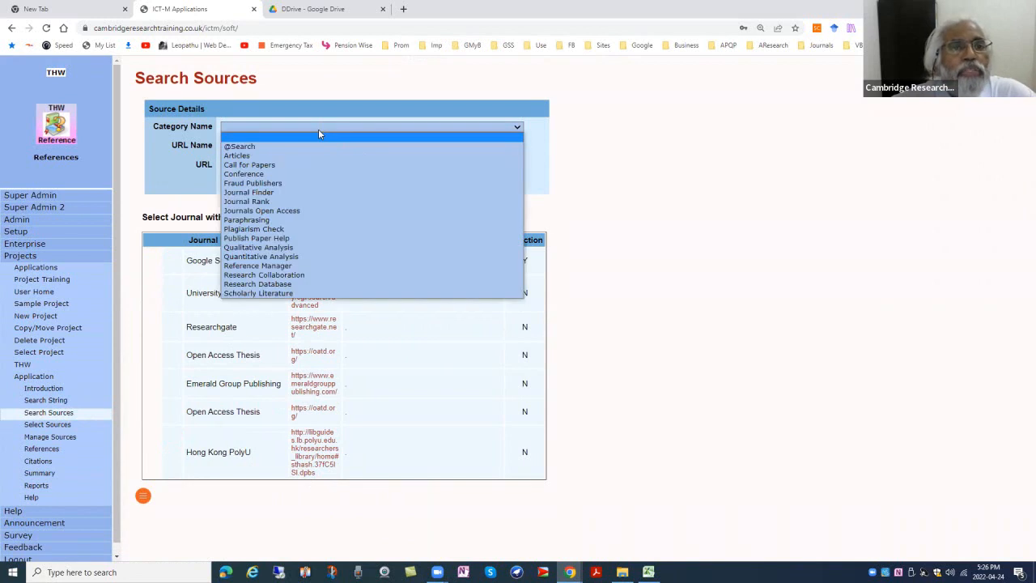
click(273, 197)
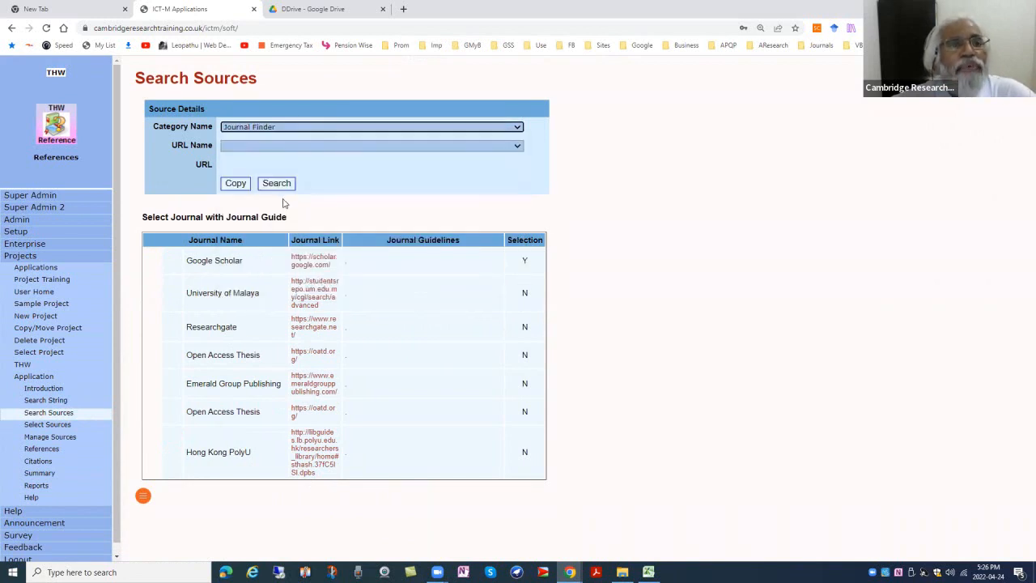
Choose Edanz Journal Select as the Journal Finder source, view its journal selector site, and close the site.
click(306, 150)
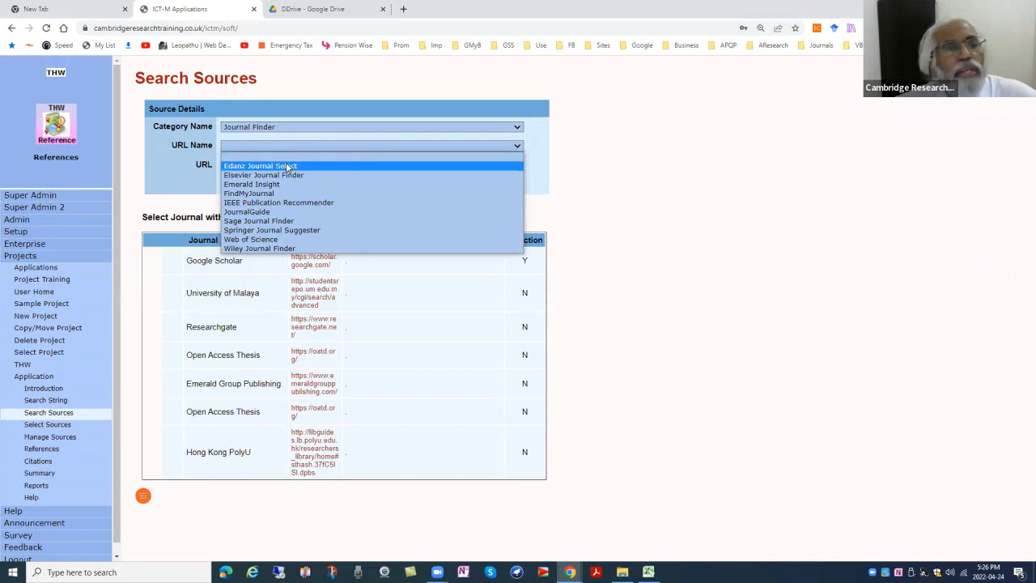
click(288, 167)
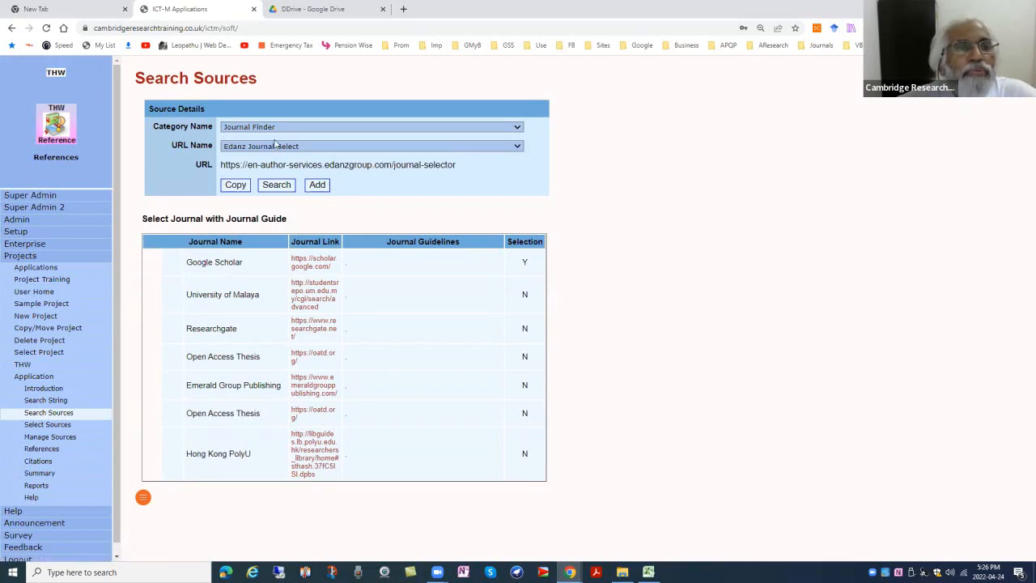
click(276, 185)
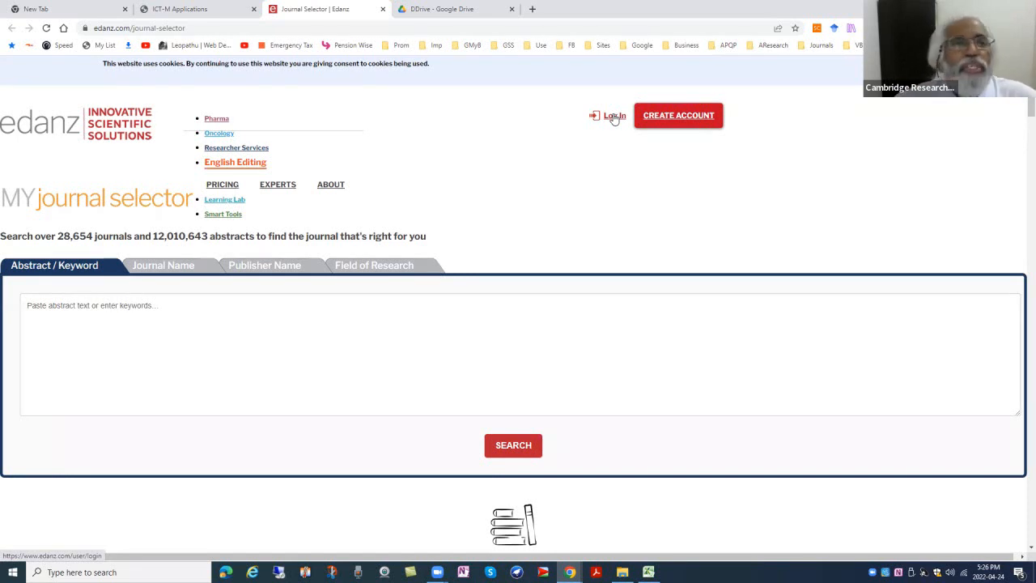
click(384, 9)
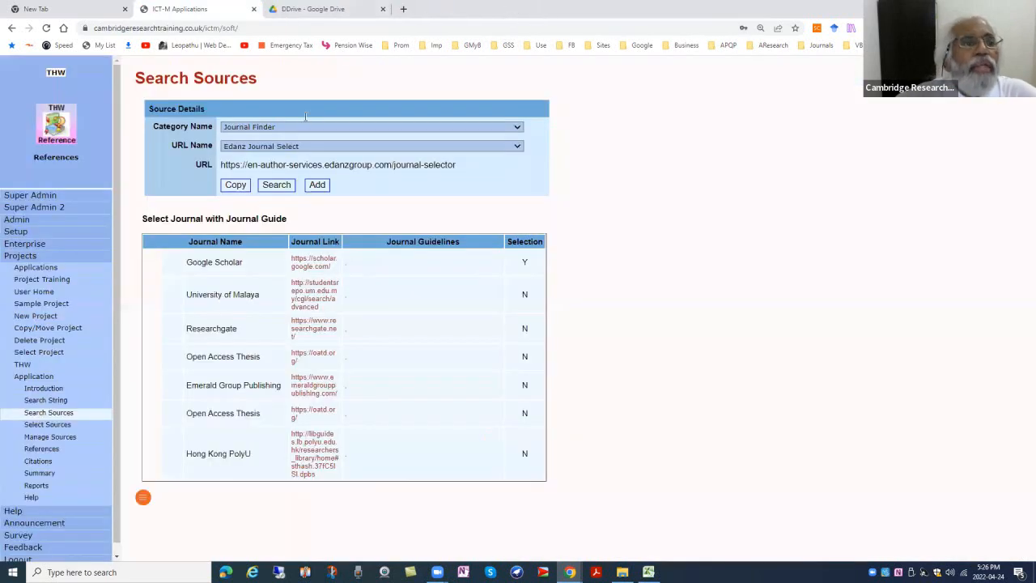
View the Select Sources flow diagram, inspect the "Additional articles from Google Scholar" row in its editor, and close the editor.
click(54, 424)
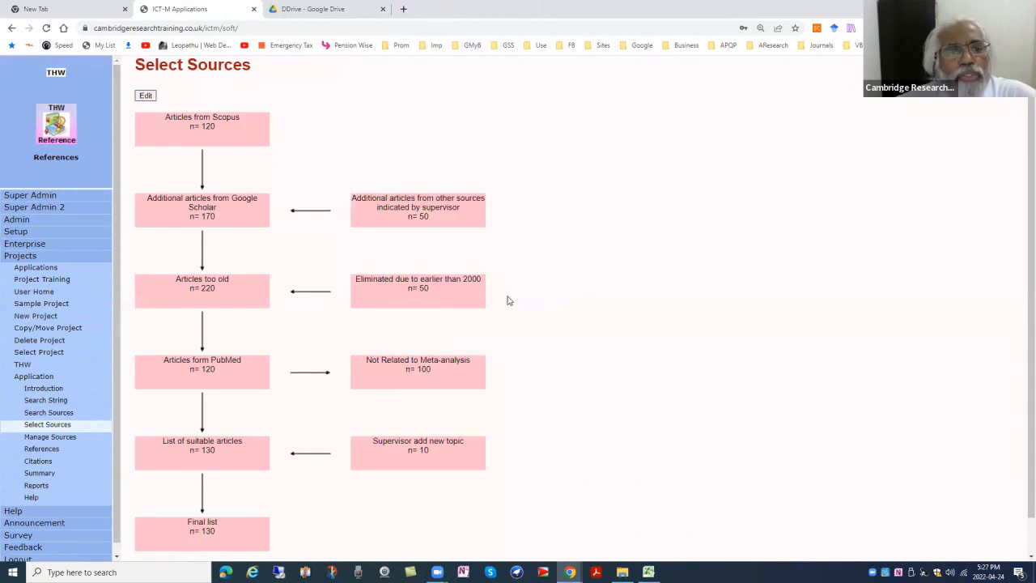
key(ctrl+minus)
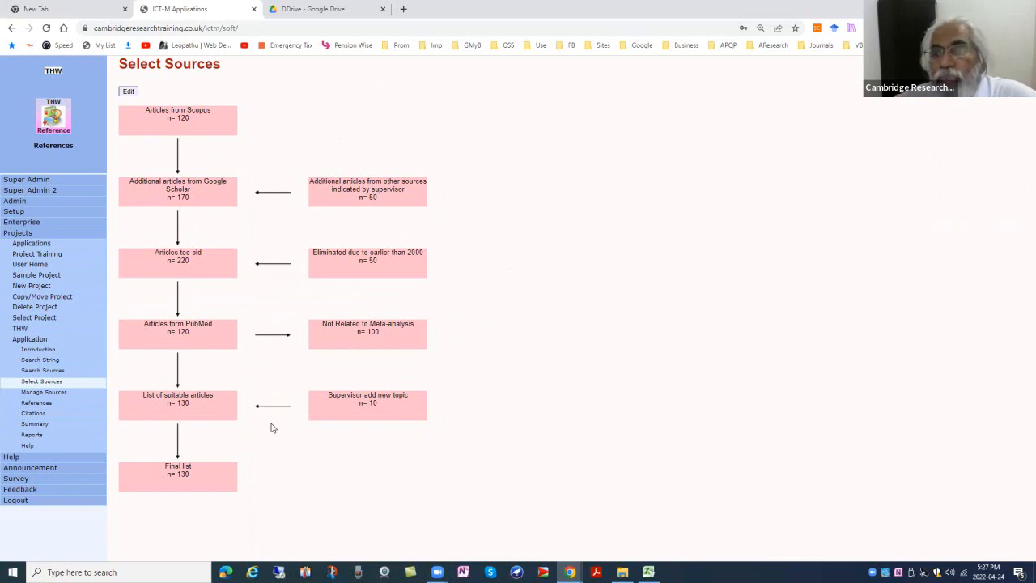
click(129, 92)
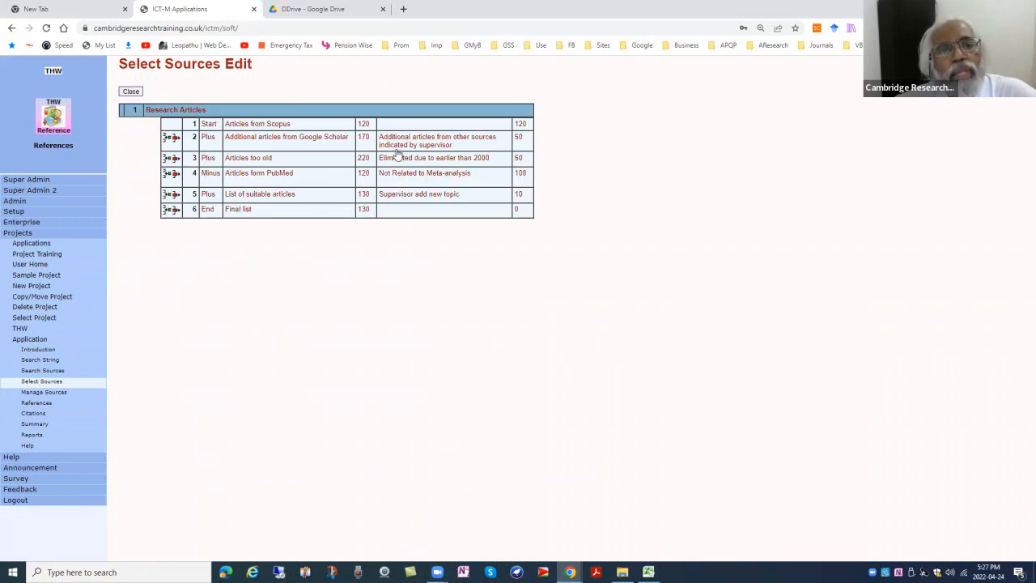
click(209, 139)
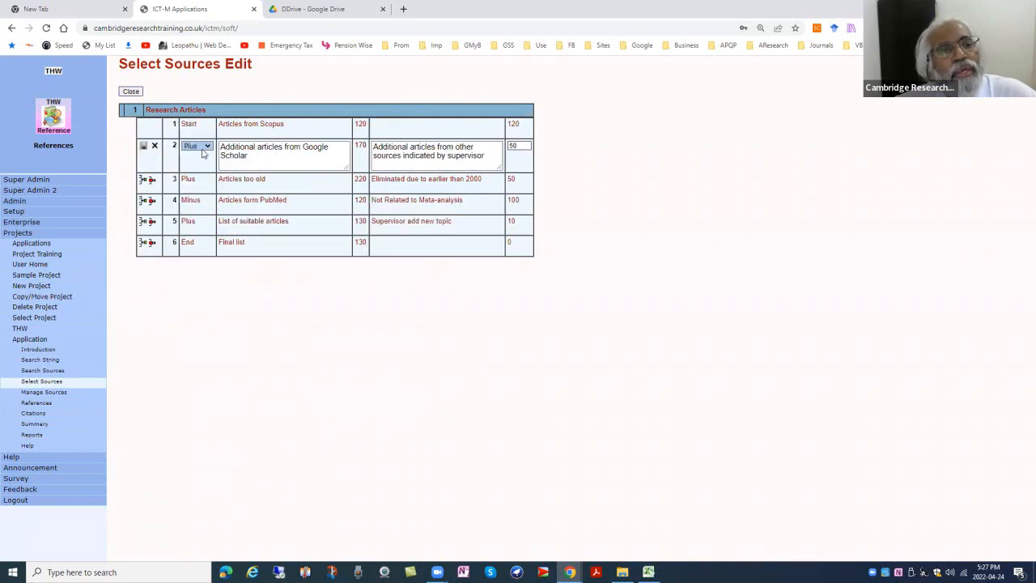
click(266, 155)
double_click(230, 155)
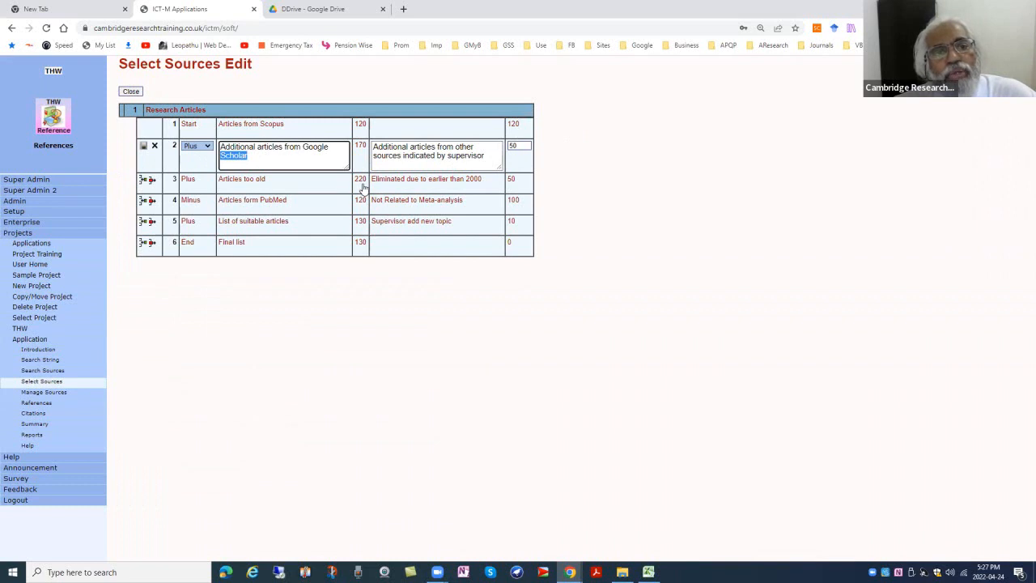
click(138, 91)
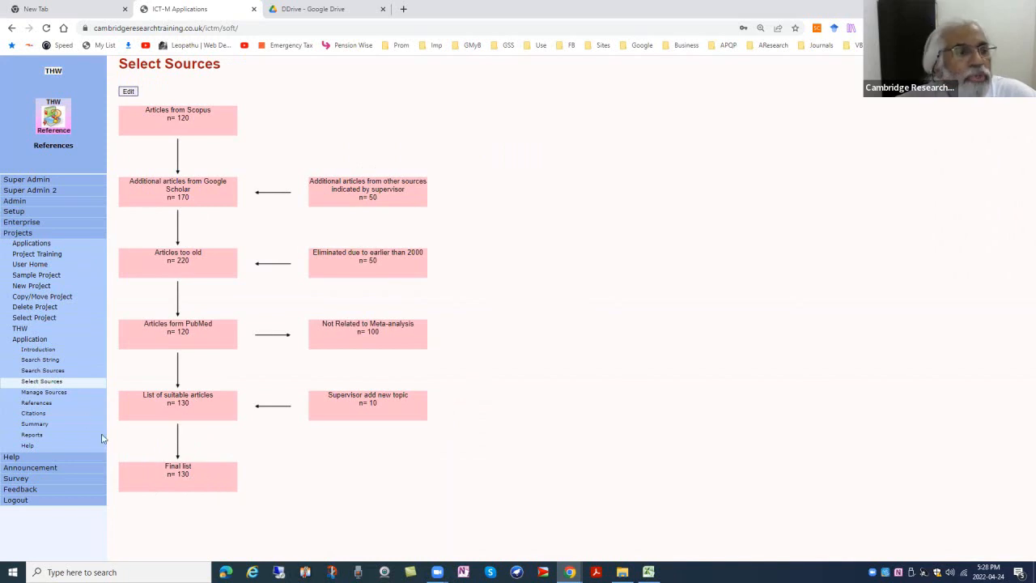
In Manage Sources, view the source details of the first book, "Quality by Design", and return to the source list.
click(45, 392)
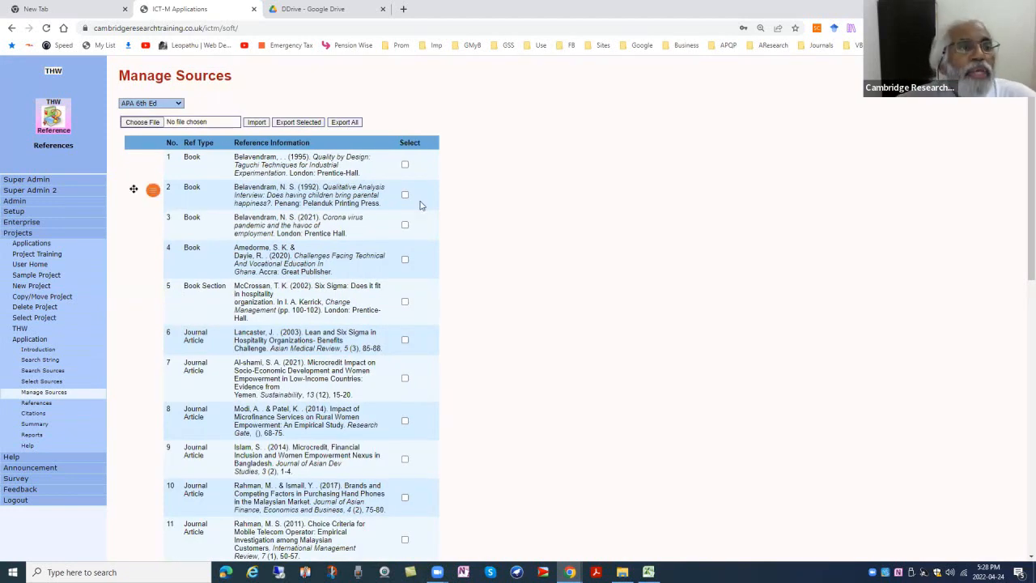
mouse_move(156, 162)
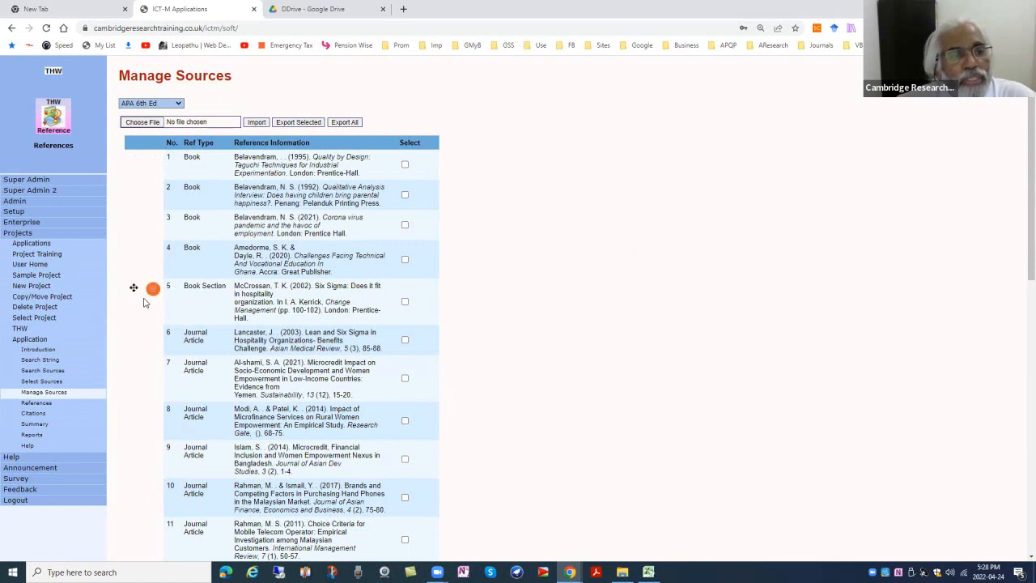
click(153, 160)
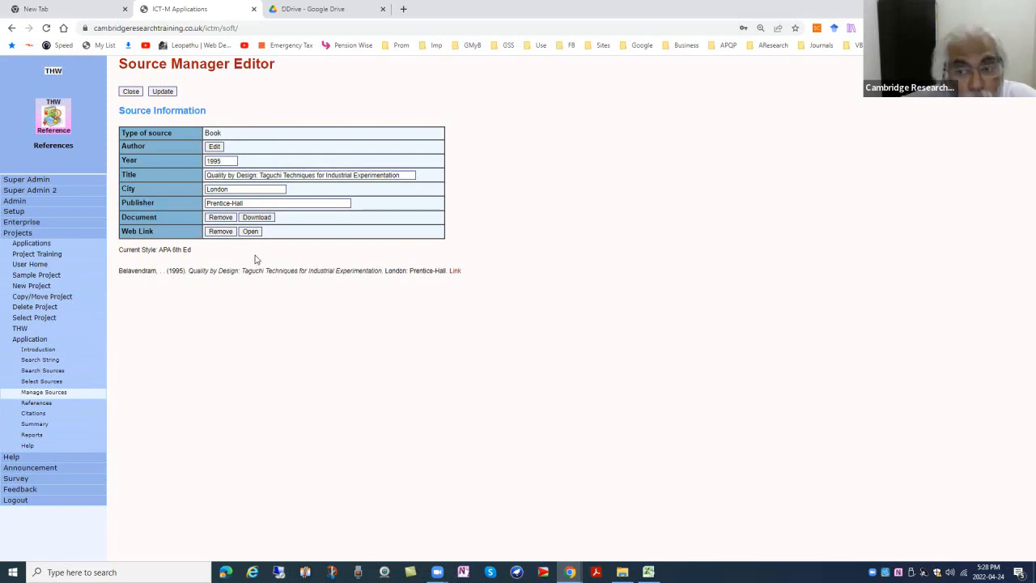
drag(136, 217, 159, 224)
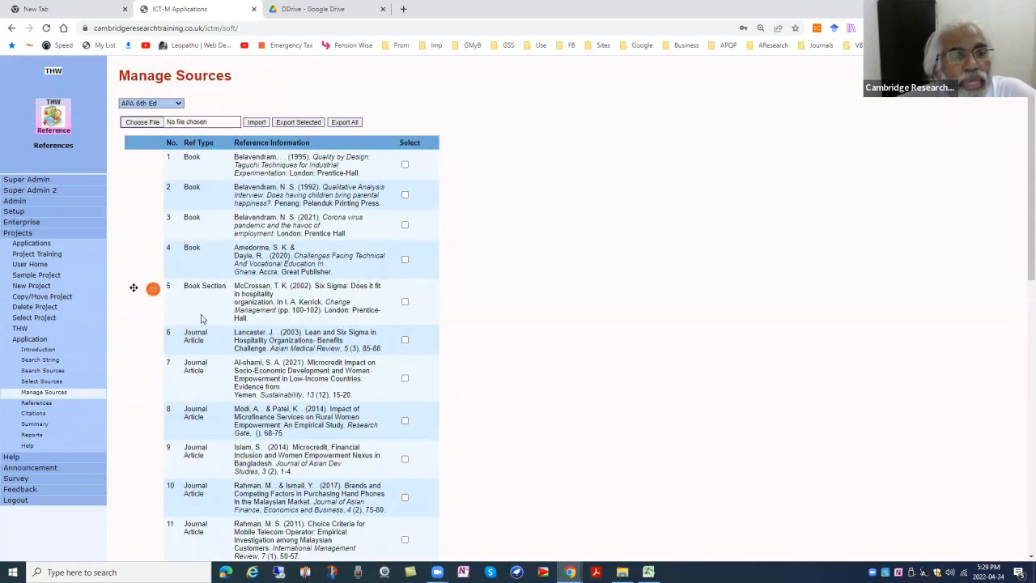
Examine the reference types in the source list and the available citation styles, and leave the source editing view.
scroll(192, 338, down, 4)
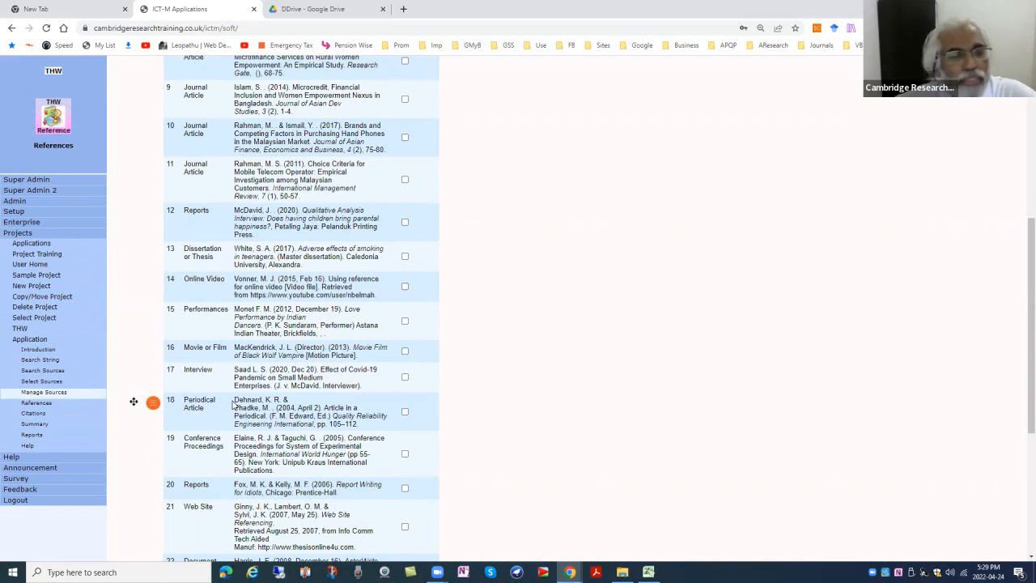
scroll(162, 242, up, 5)
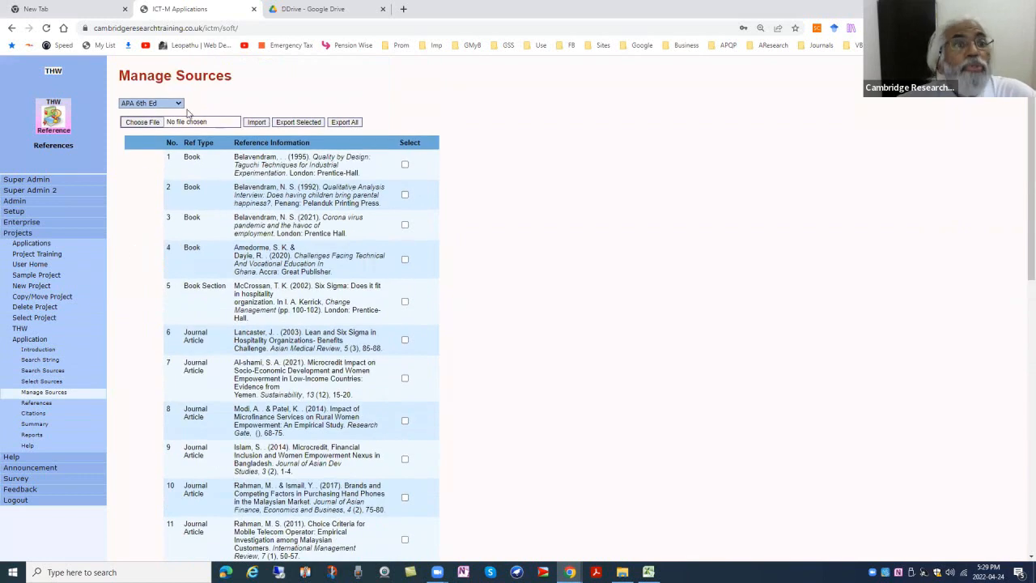
click(178, 103)
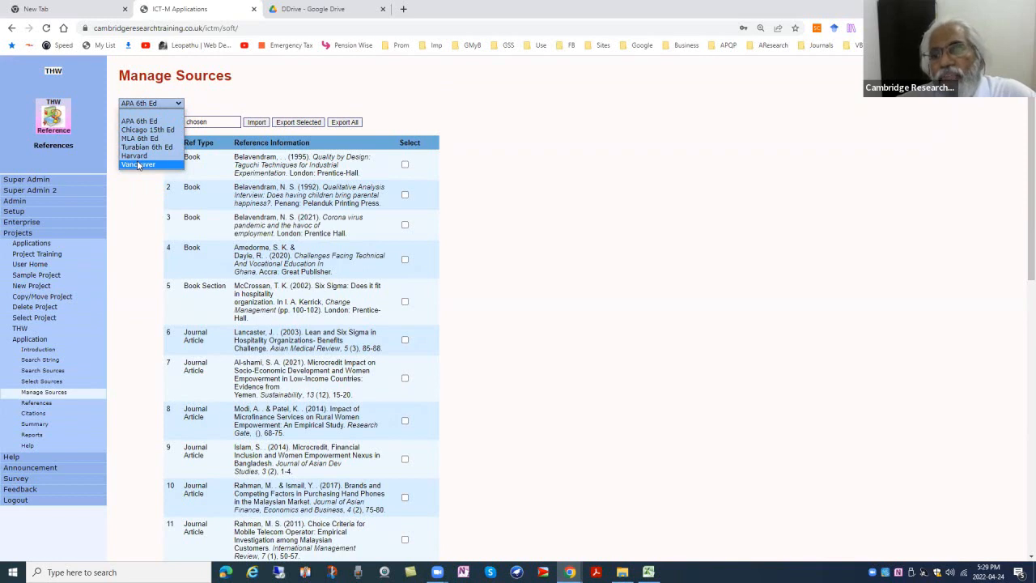
click(221, 103)
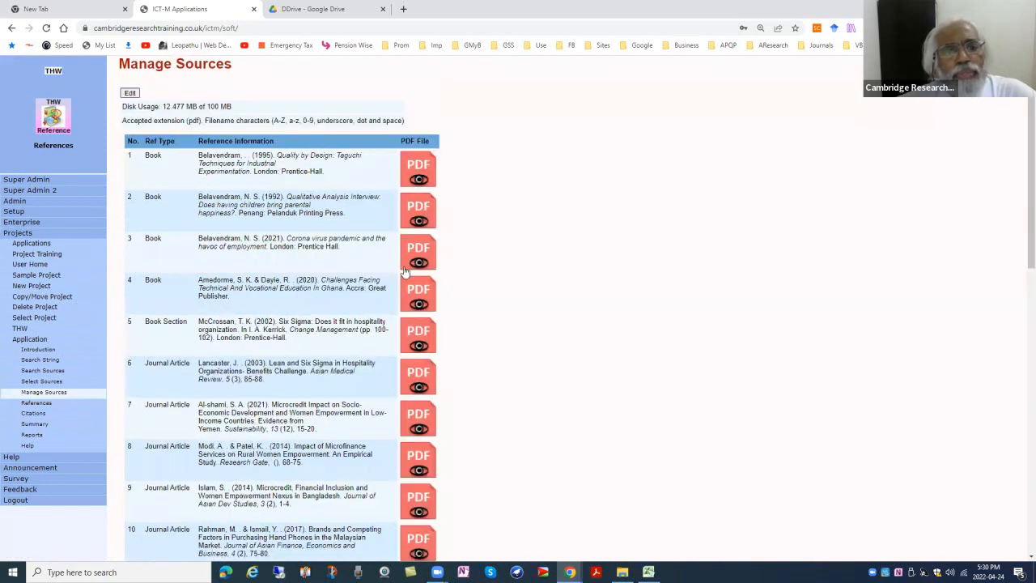
Review which sources have attached PDF files, view an attached article, and close it.
scroll(458, 326, down, 7)
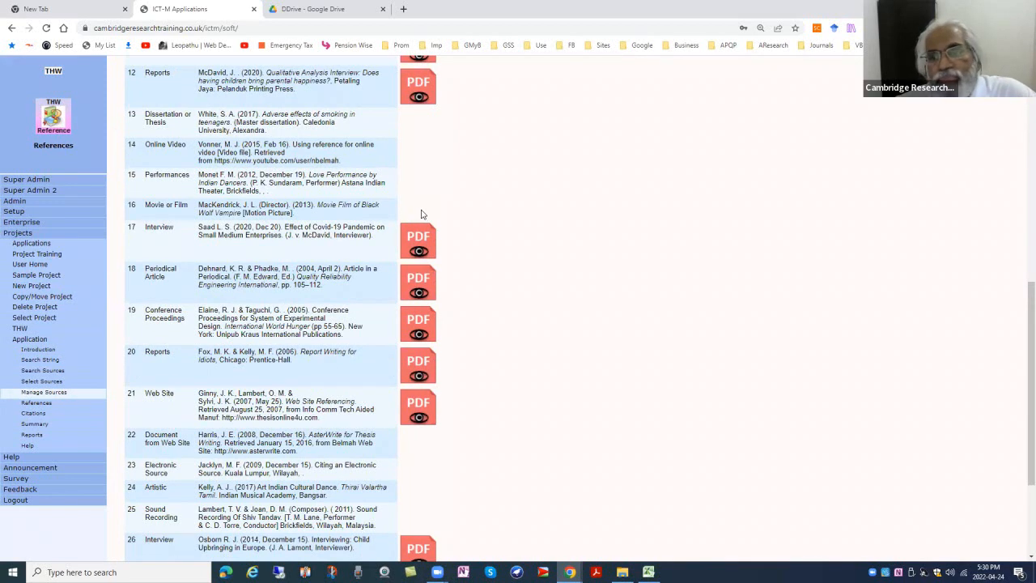
scroll(419, 234, down, 3)
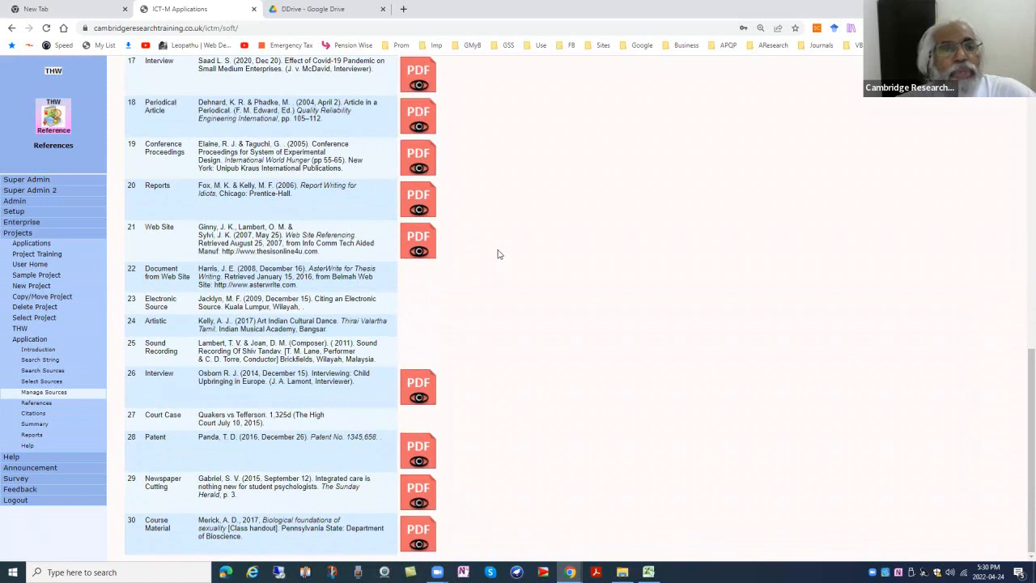
scroll(499, 252, up, 5)
scroll(486, 234, up, 5)
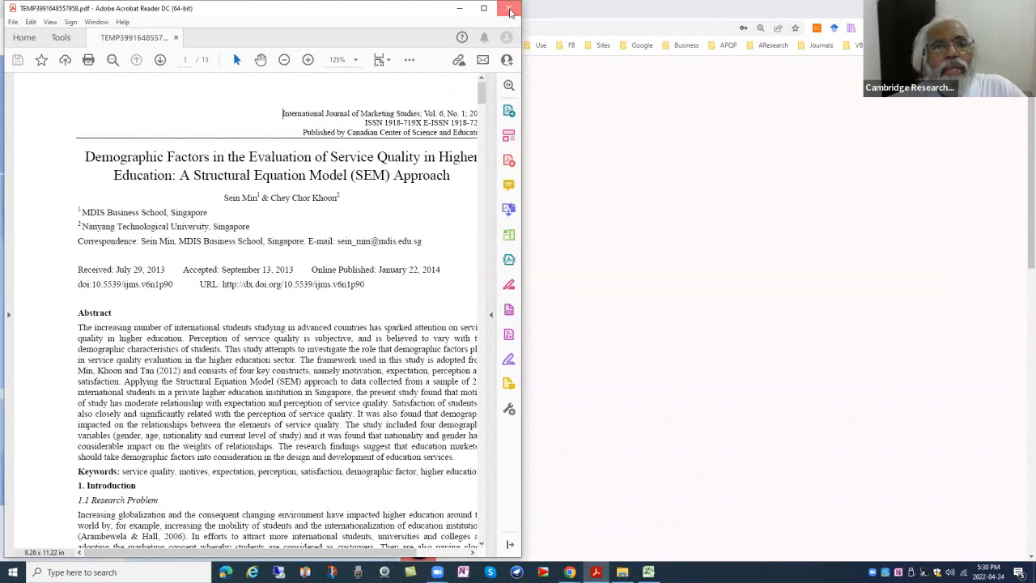
click(507, 12)
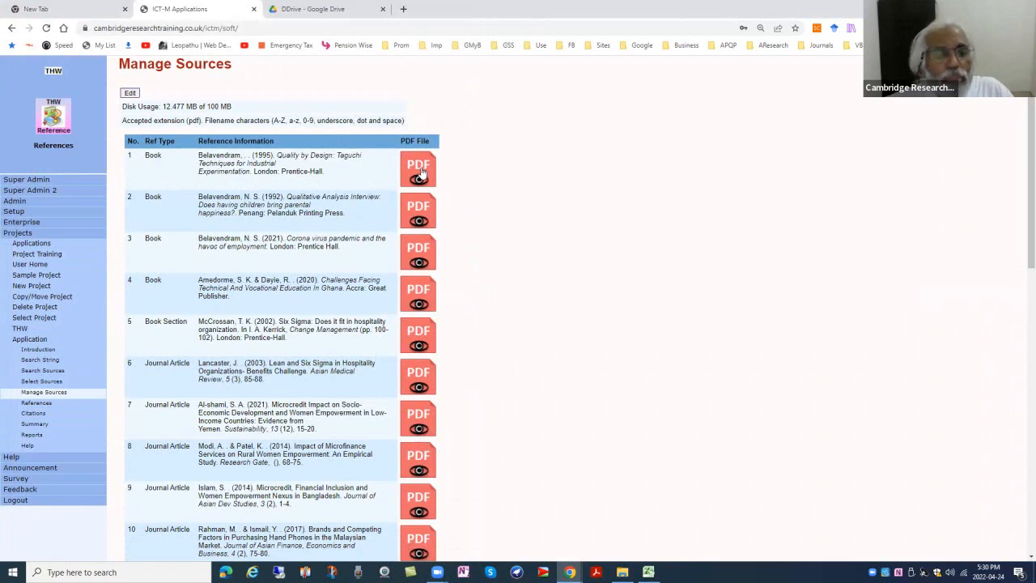
View the formatted References list and the Citations table, and return to the Project Flow.
click(38, 403)
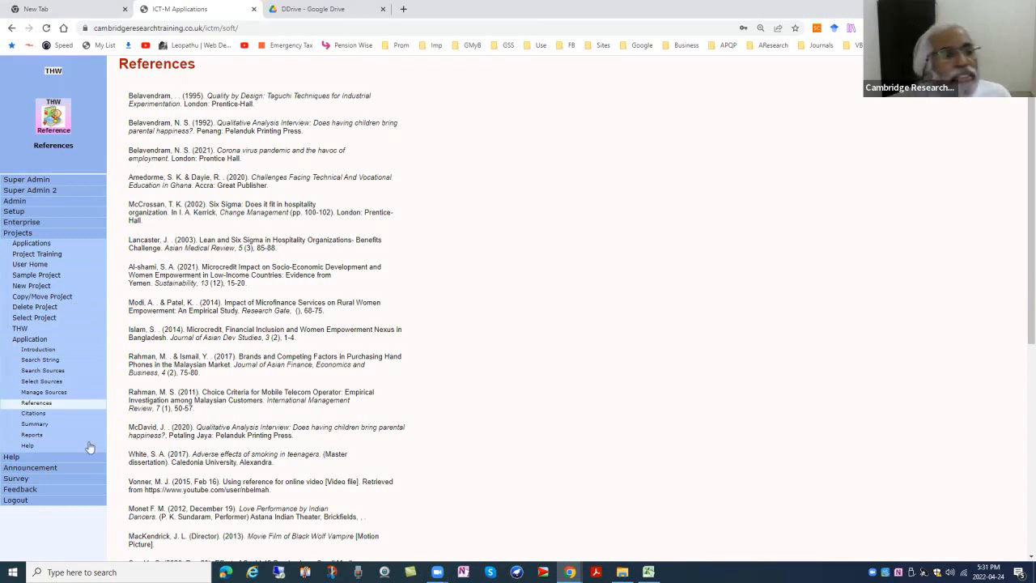
click(33, 415)
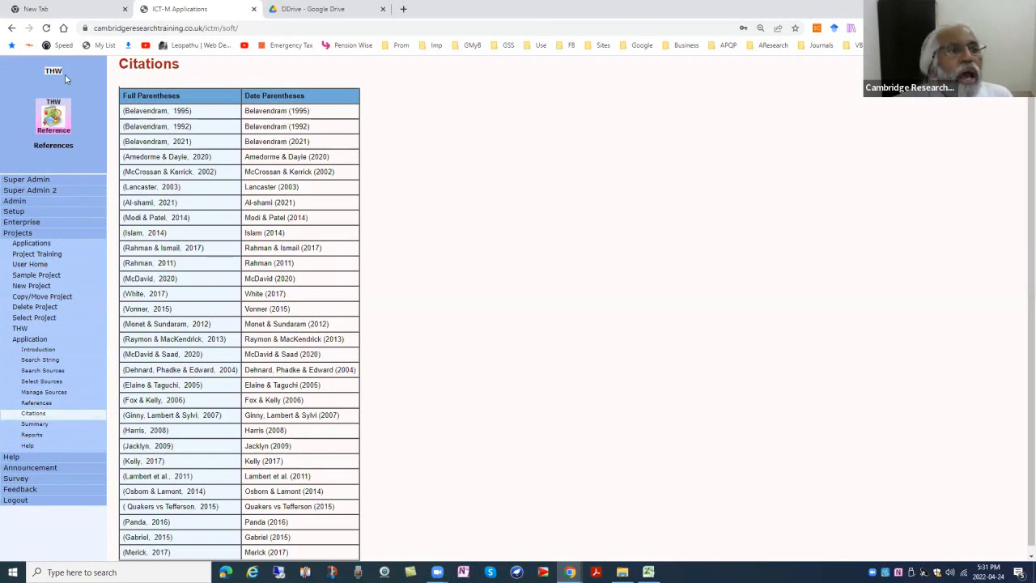
click(190, 165)
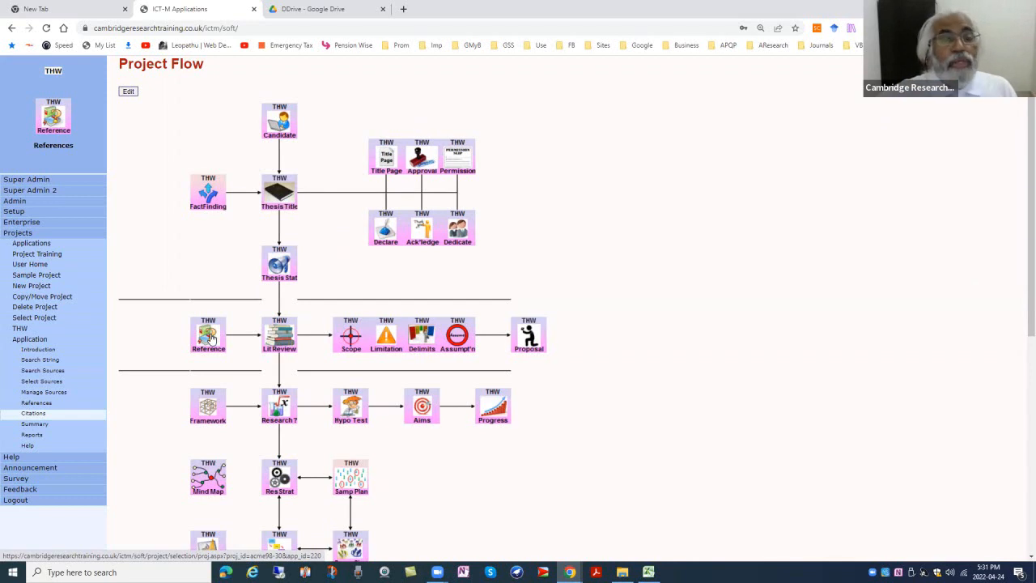
Open the Literature Review applet's mind map and show the properties, excerpts and gap analysis of the Initiative node.
click(275, 338)
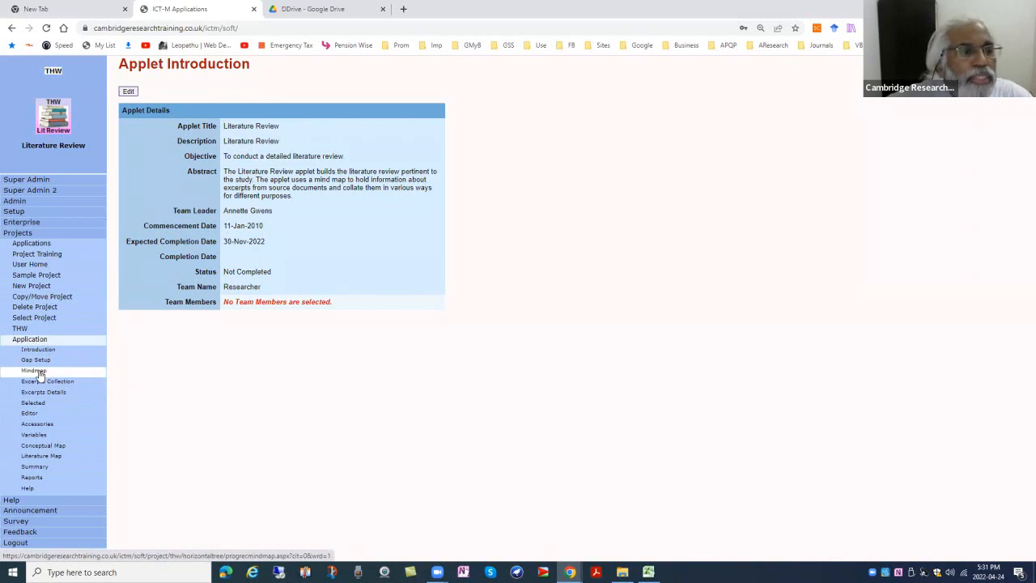
click(38, 373)
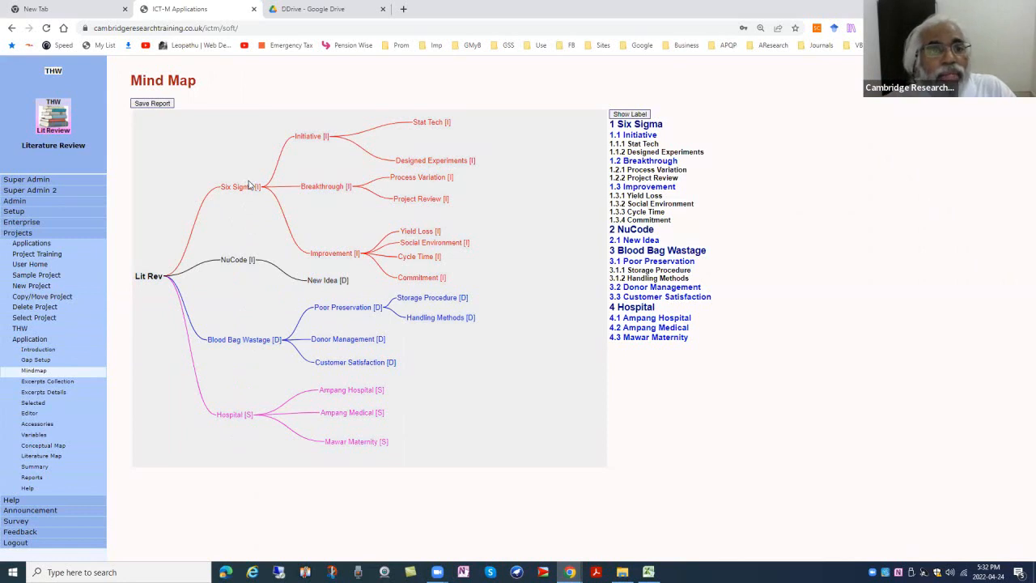
click(314, 136)
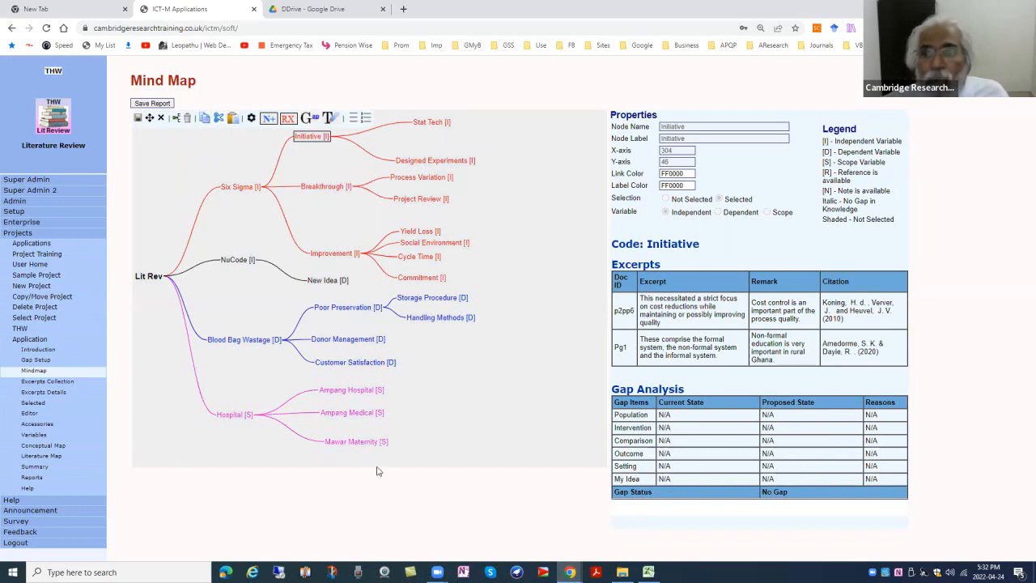
In the Excerpts Collection, open the first document's excerpts and bring up the p6pp1 excerpt for editing.
click(44, 381)
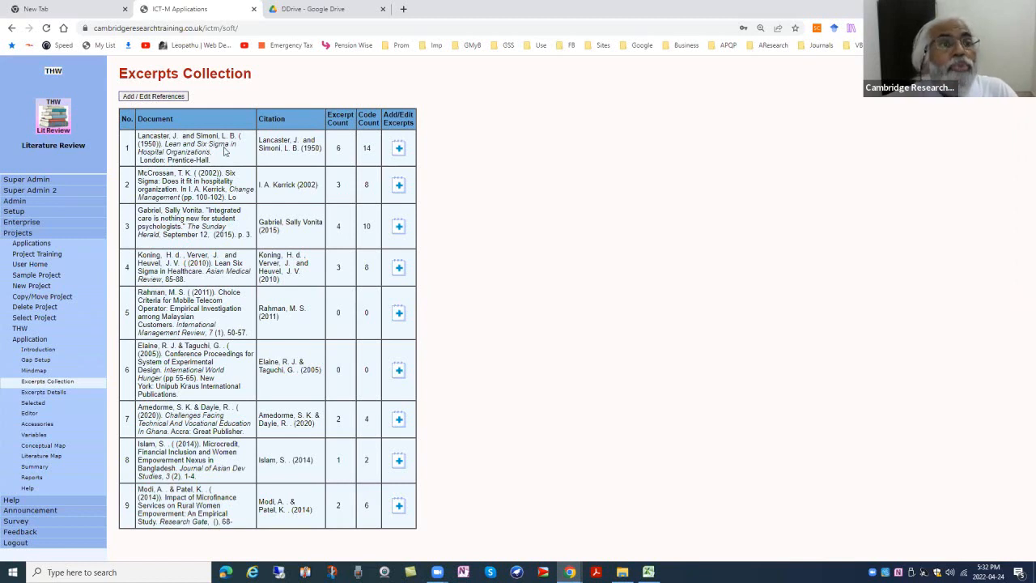
click(398, 151)
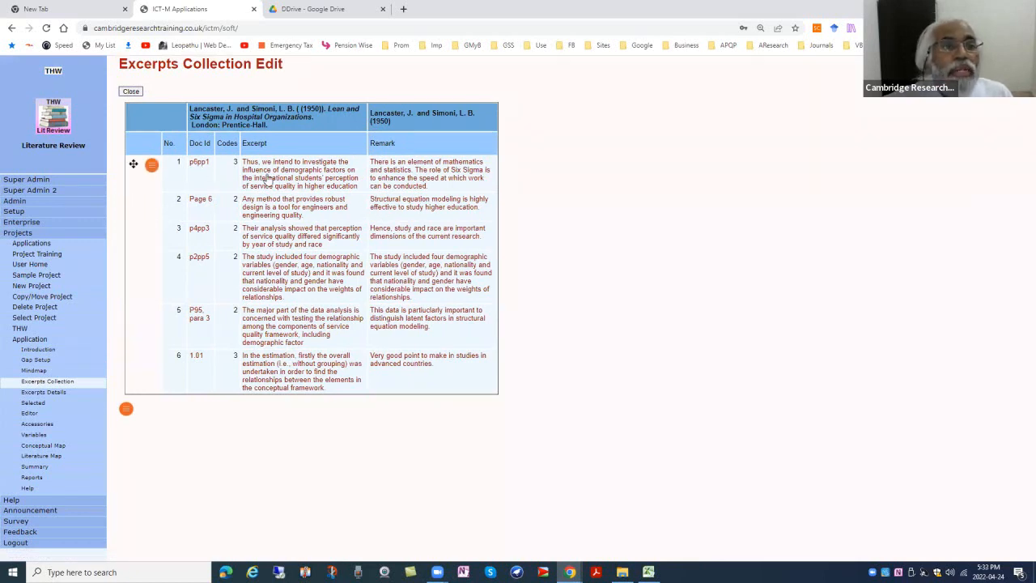
click(411, 275)
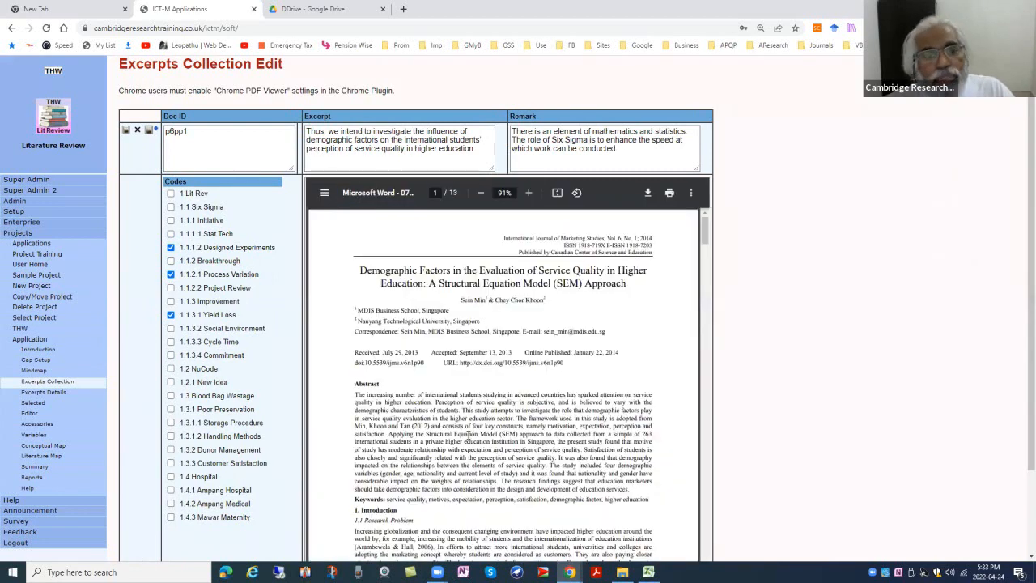
In the source PDF, highlight the Data Analysis passage from "The major part of the data analysis" to "including demographic factor as".
scroll(480, 392, down, 20)
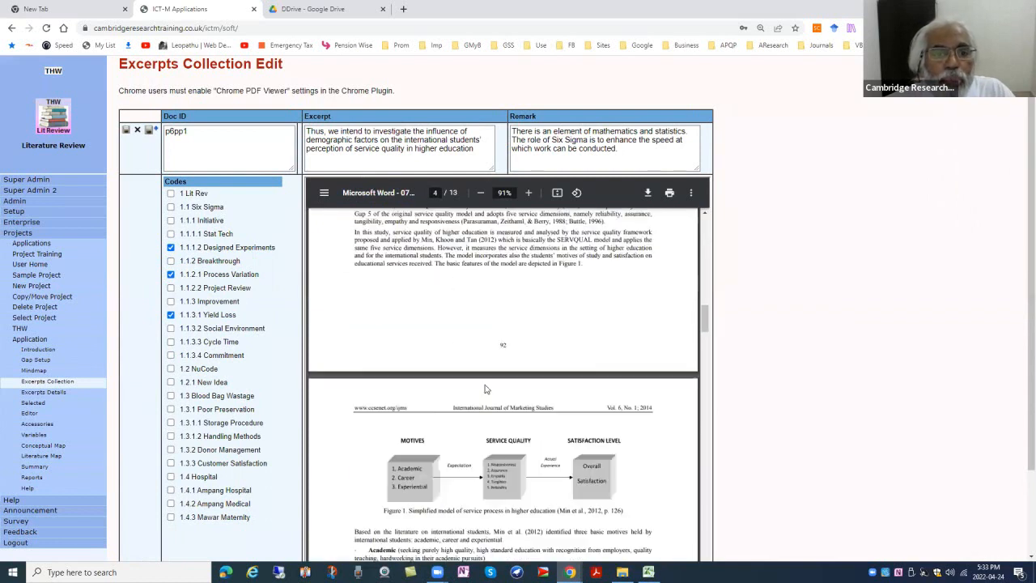
scroll(486, 389, down, 4)
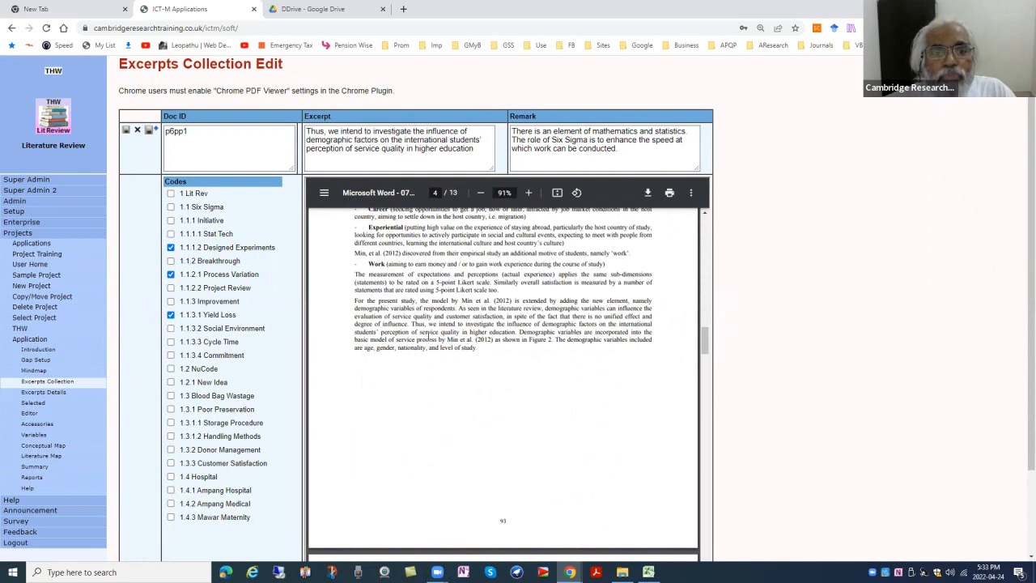
scroll(426, 340, down, 10)
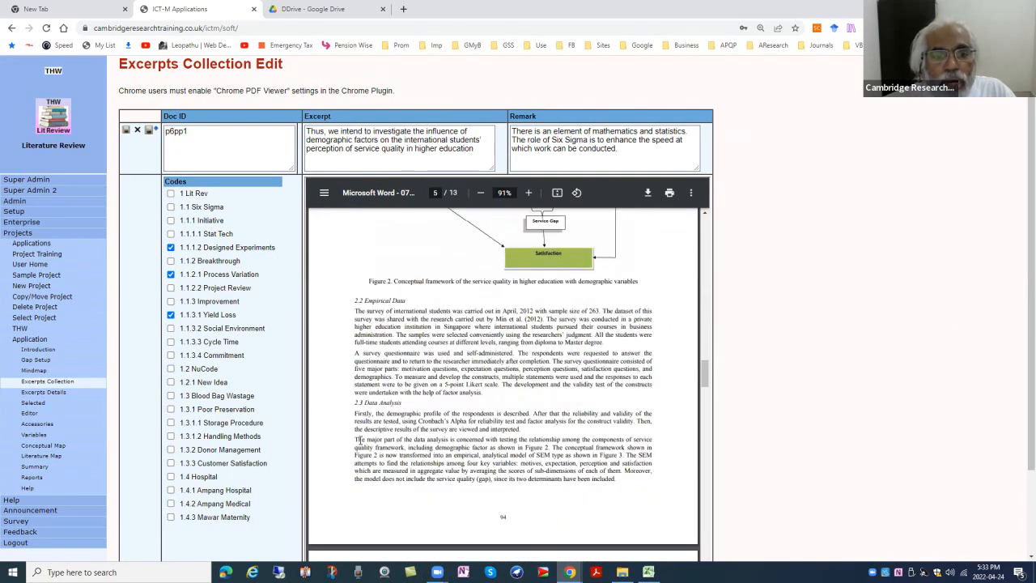
drag(355, 438, 495, 447)
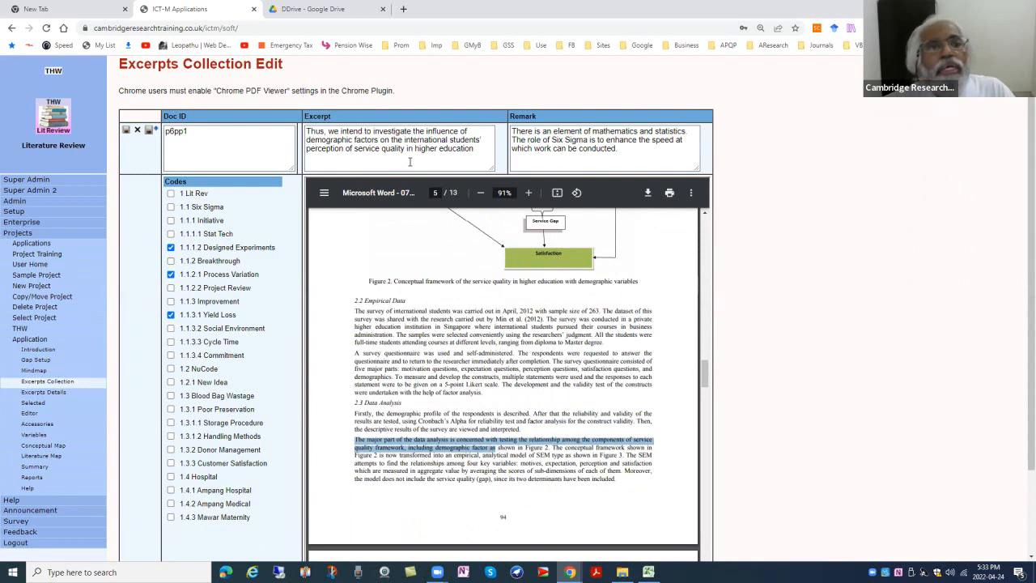
Examine the p6pp1 excerpt with its remark, and show the Initiative node's excerpts and gap analysis in the mind map.
drag(474, 143, 305, 131)
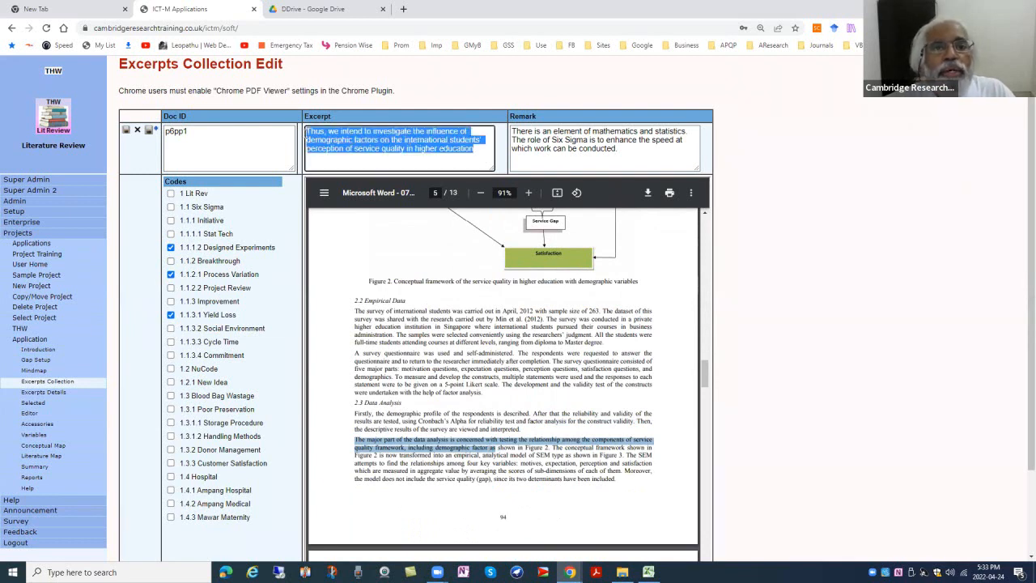
click(555, 151)
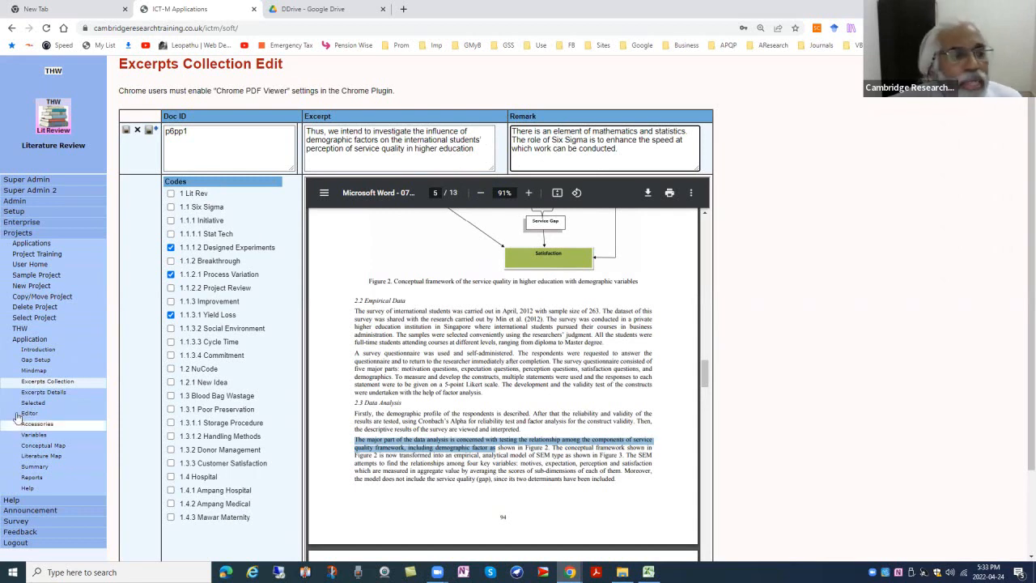
click(53, 375)
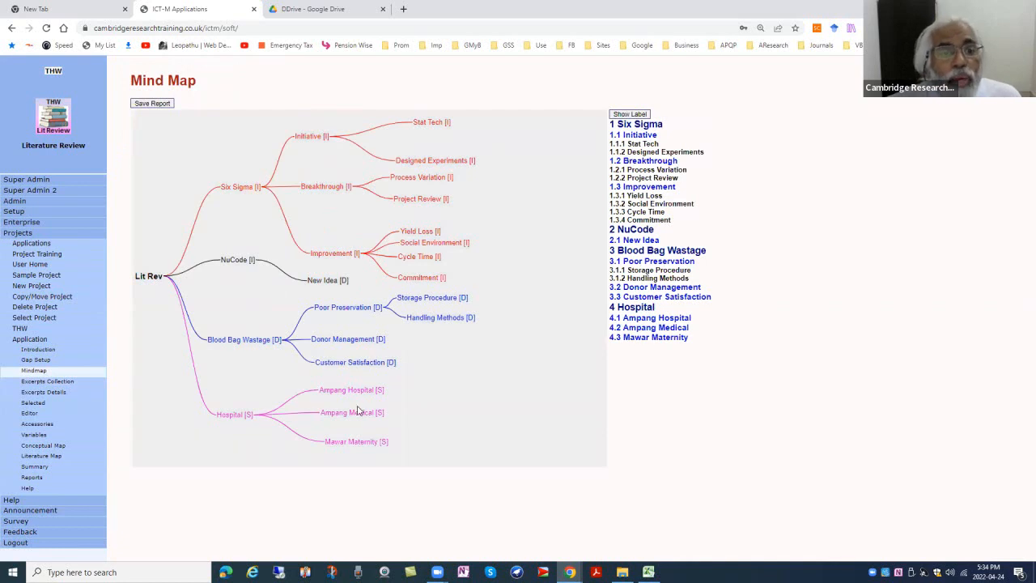
click(317, 137)
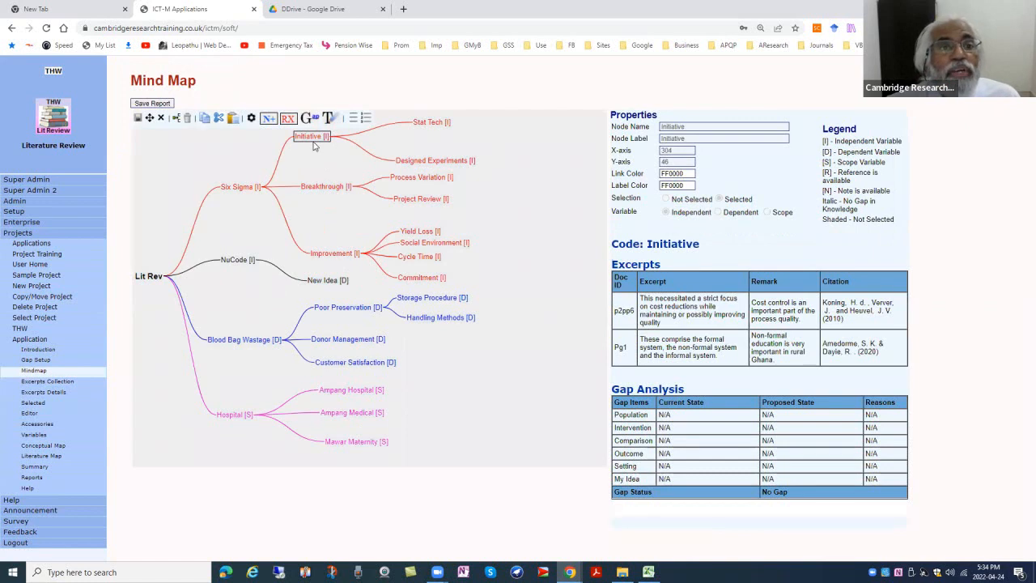
In the Excerpts Collection, open the second document's excerpts and bring up the MC01 excerpt for editing.
click(49, 383)
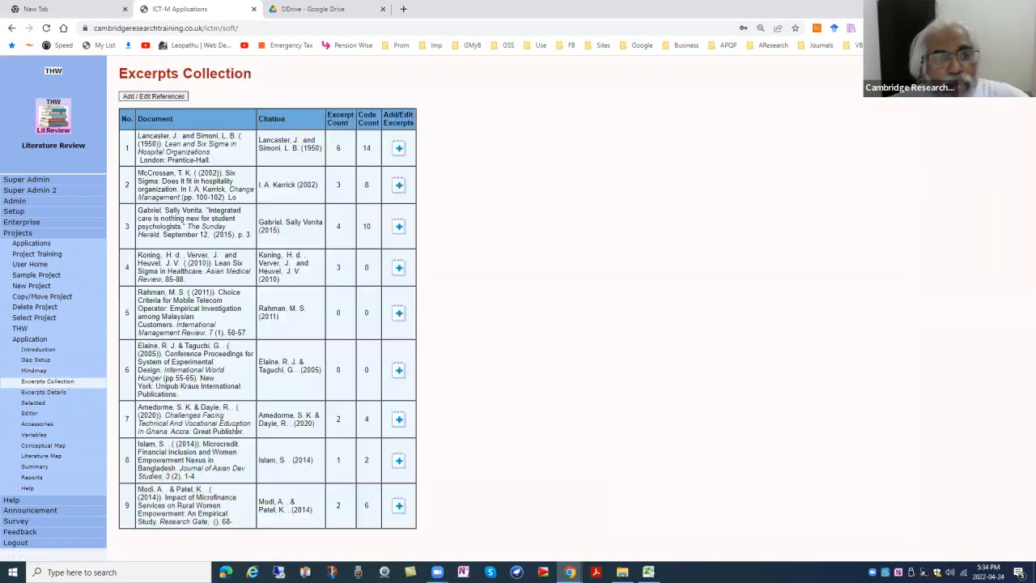
drag(177, 151, 208, 153)
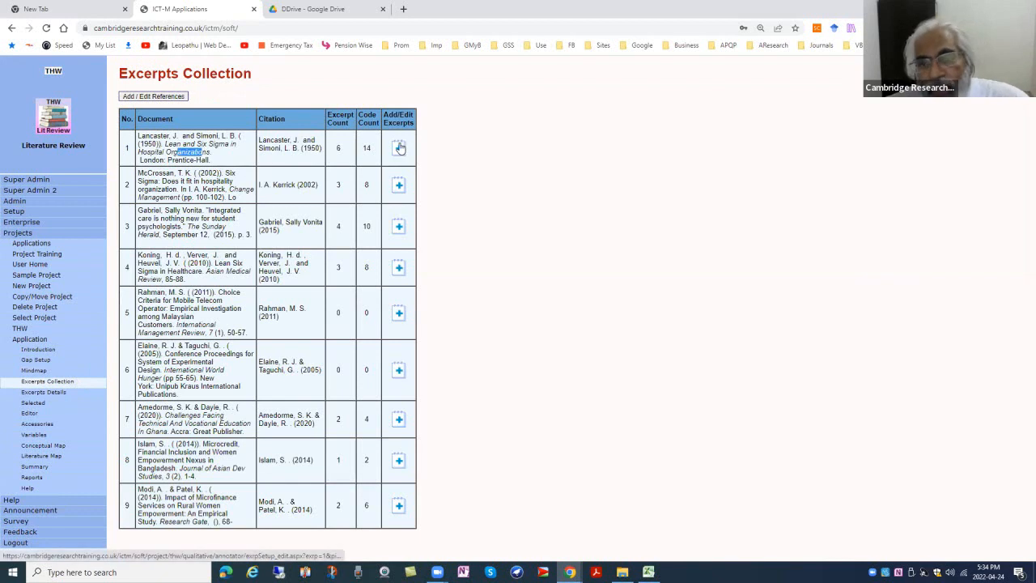
click(214, 188)
click(397, 190)
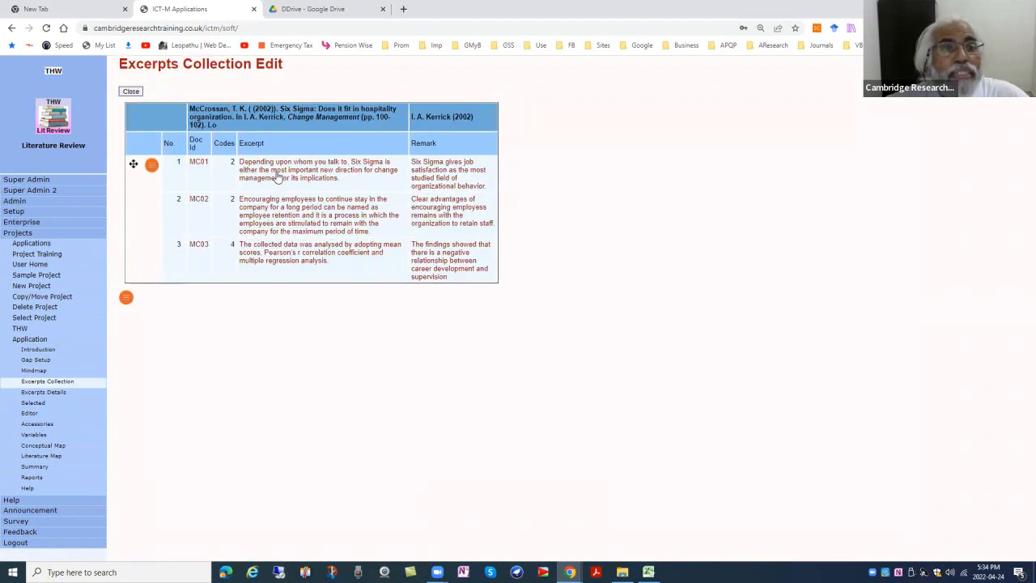
click(276, 187)
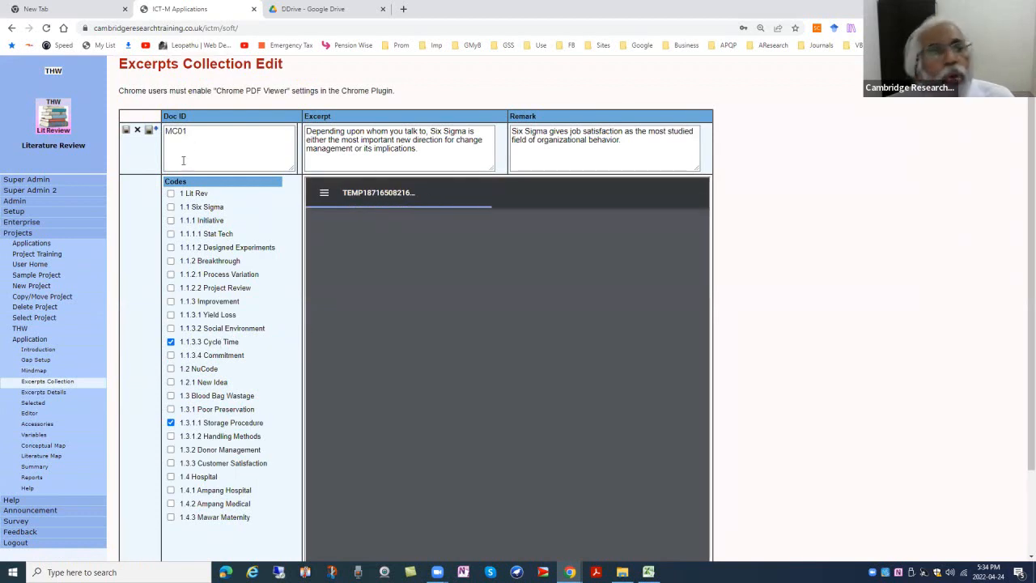
Return to the mind map, and look through the Excerpts Details table with the excerpts and remarks of each document.
click(68, 370)
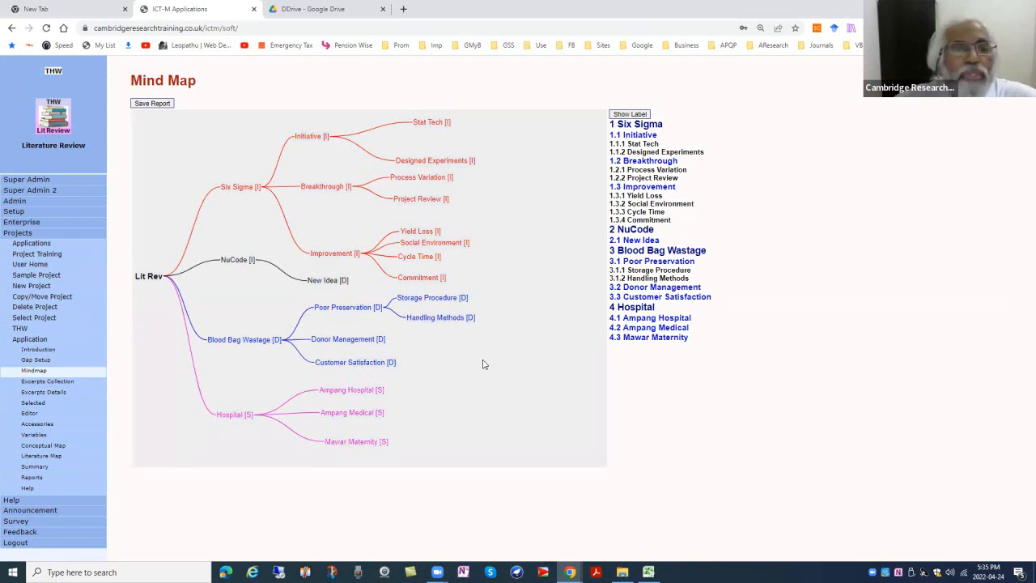
click(52, 396)
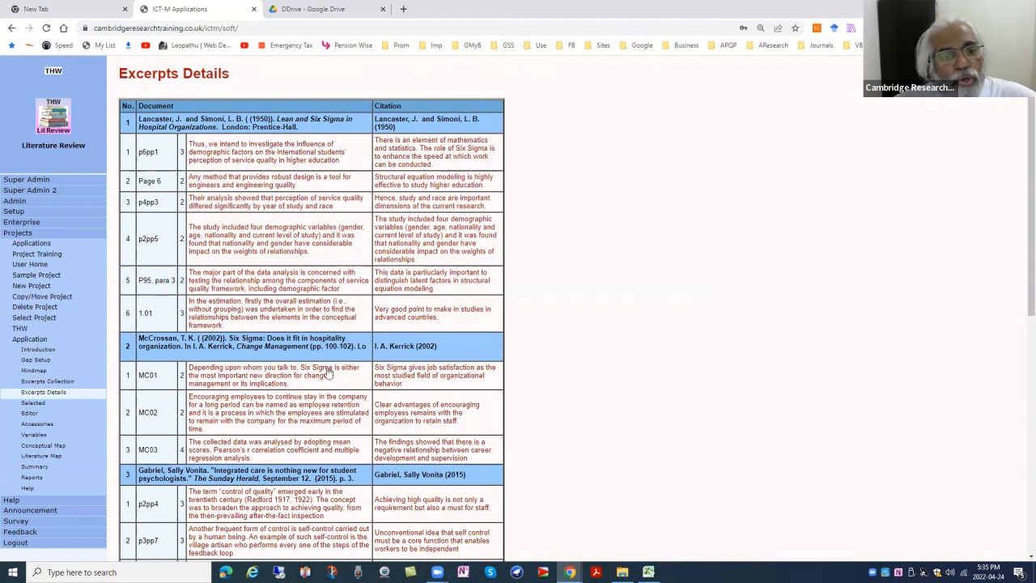
scroll(327, 380, down, 2)
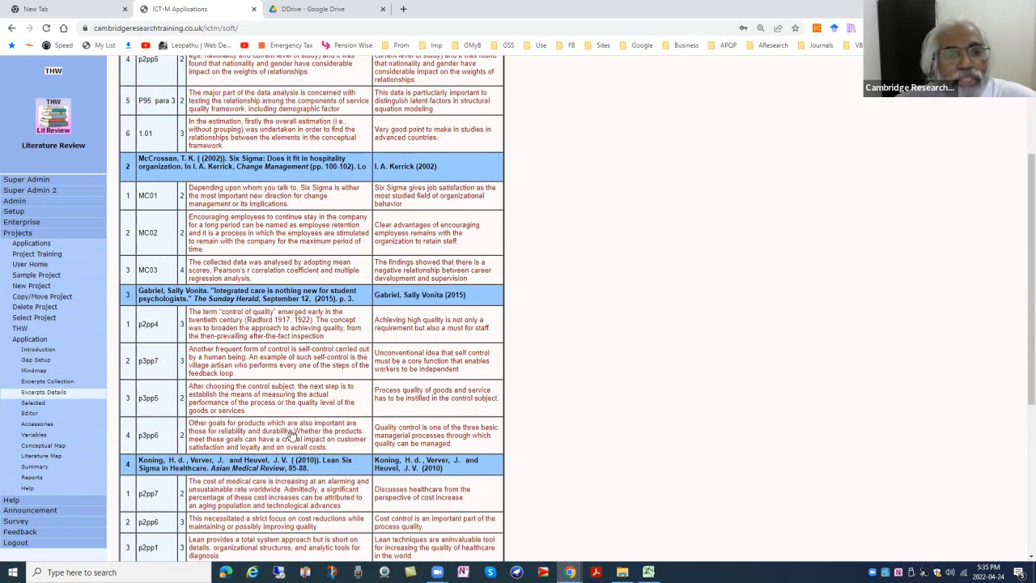
scroll(104, 337, up, 3)
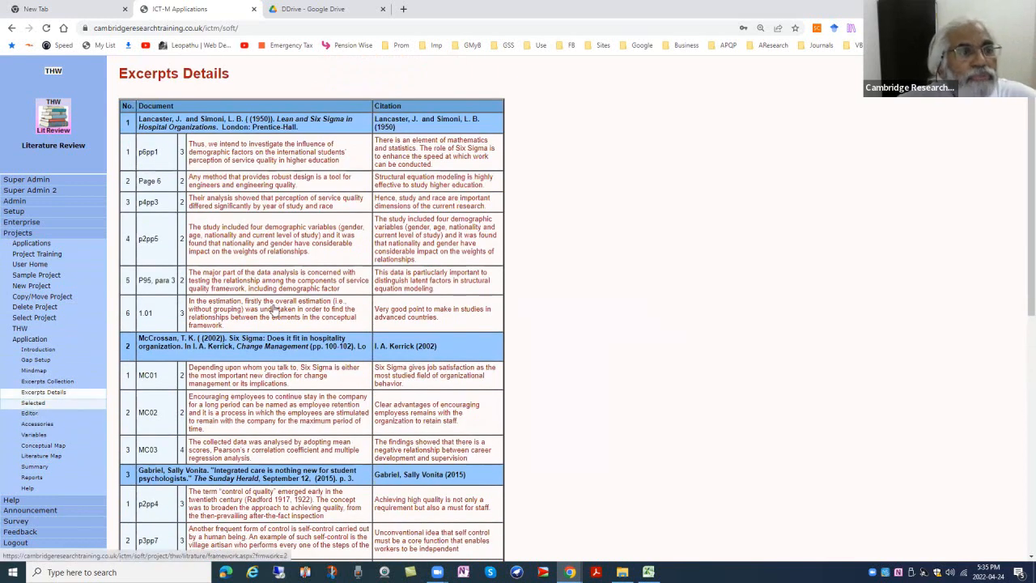
Go through the Area of Study list, the Literature Review outline and the excerpts pages, ending on the Area of Study list.
click(34, 402)
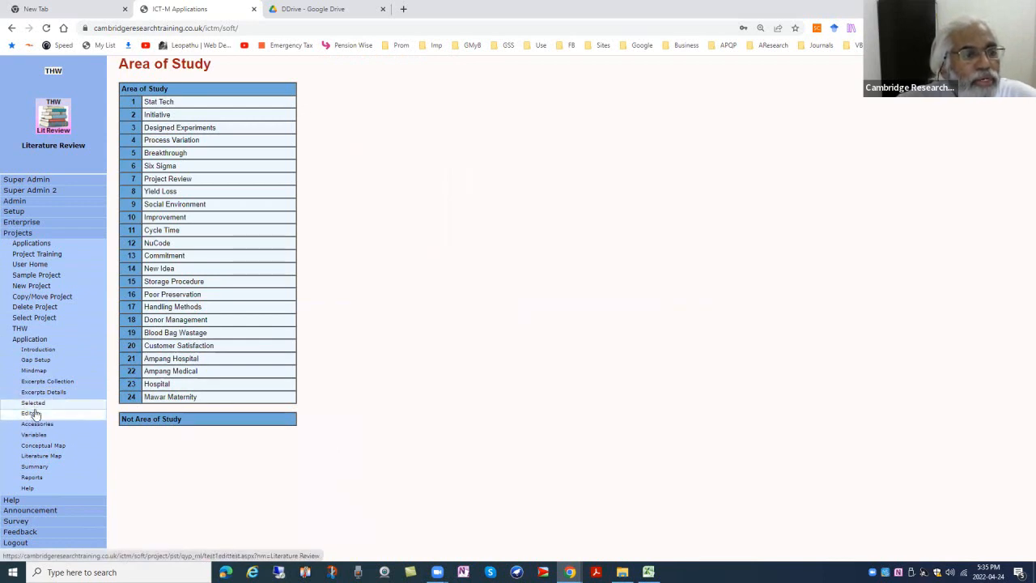
click(38, 426)
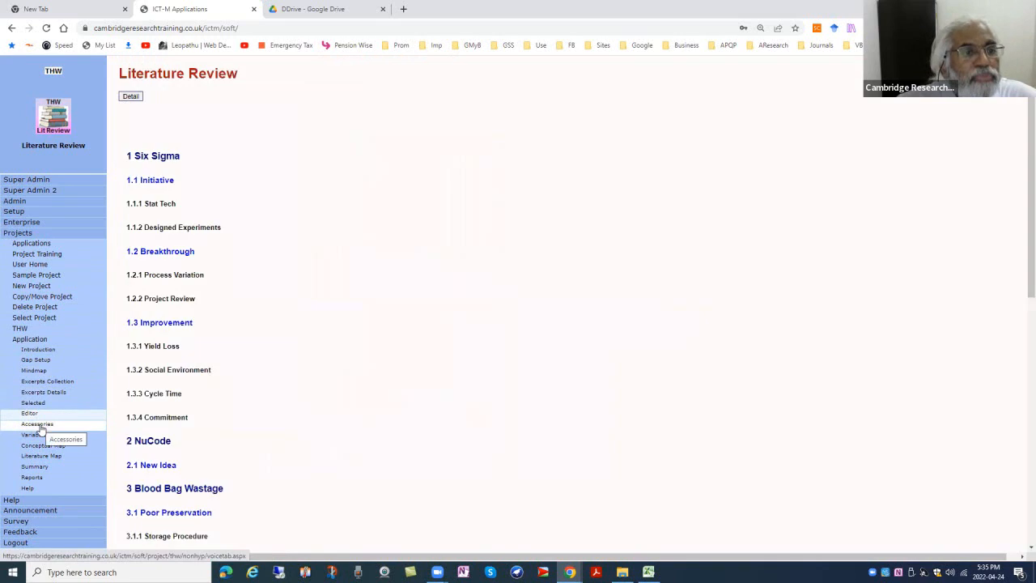
click(48, 381)
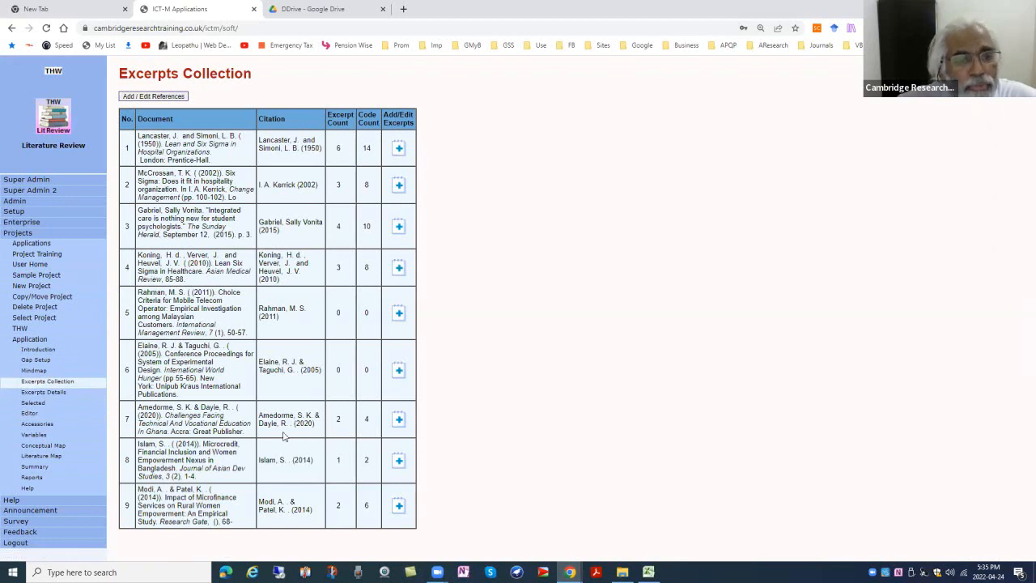
click(53, 393)
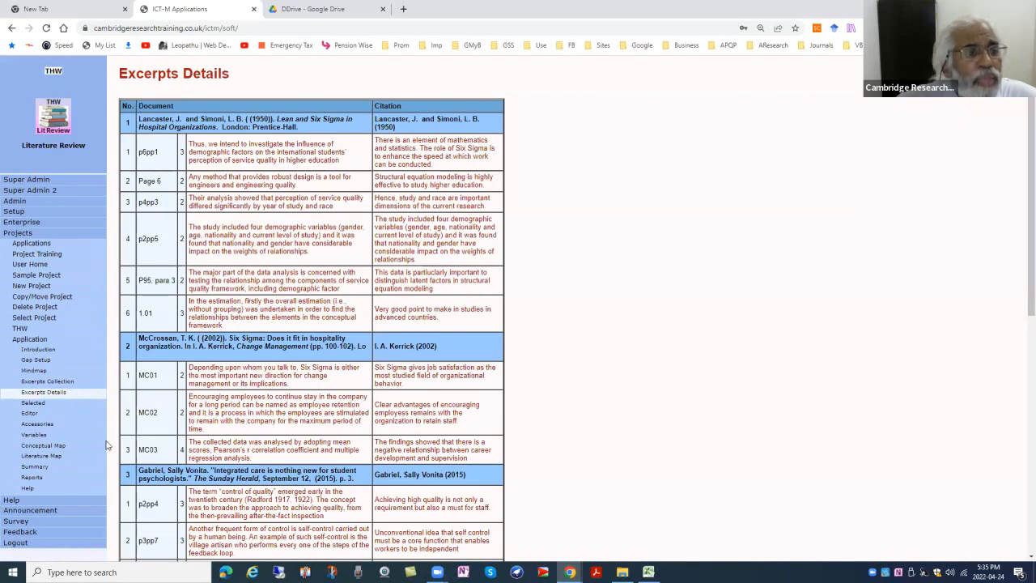
click(35, 405)
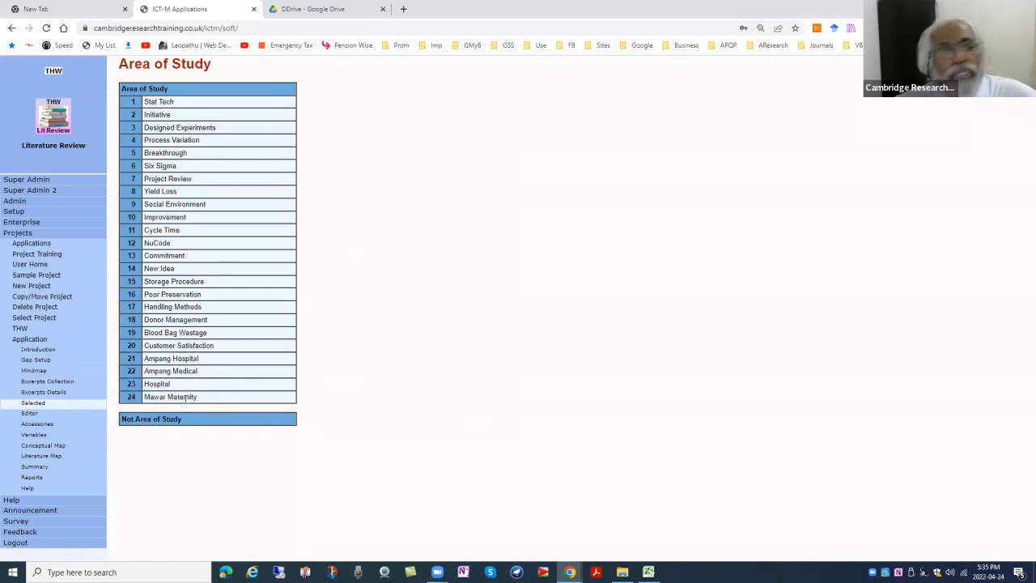
In the Literature Review Editor, open the Stat Tech section and bring up its first paragraph for editing.
click(28, 414)
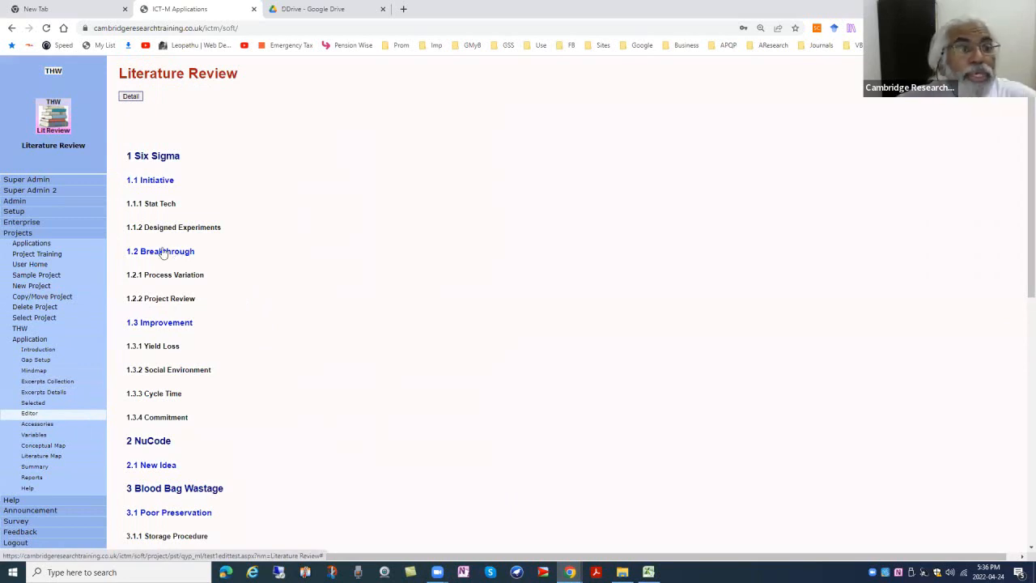
click(164, 205)
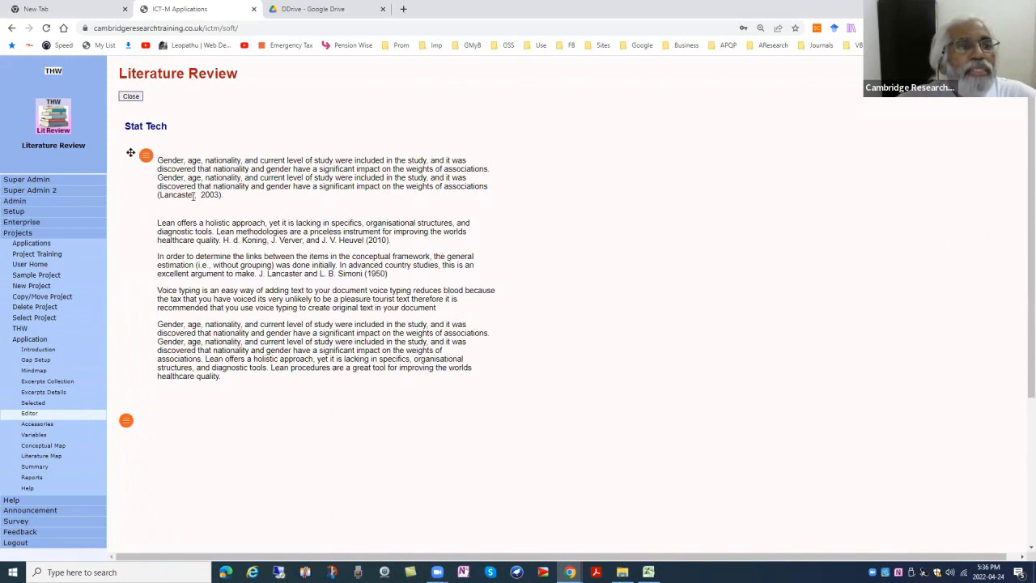
click(146, 156)
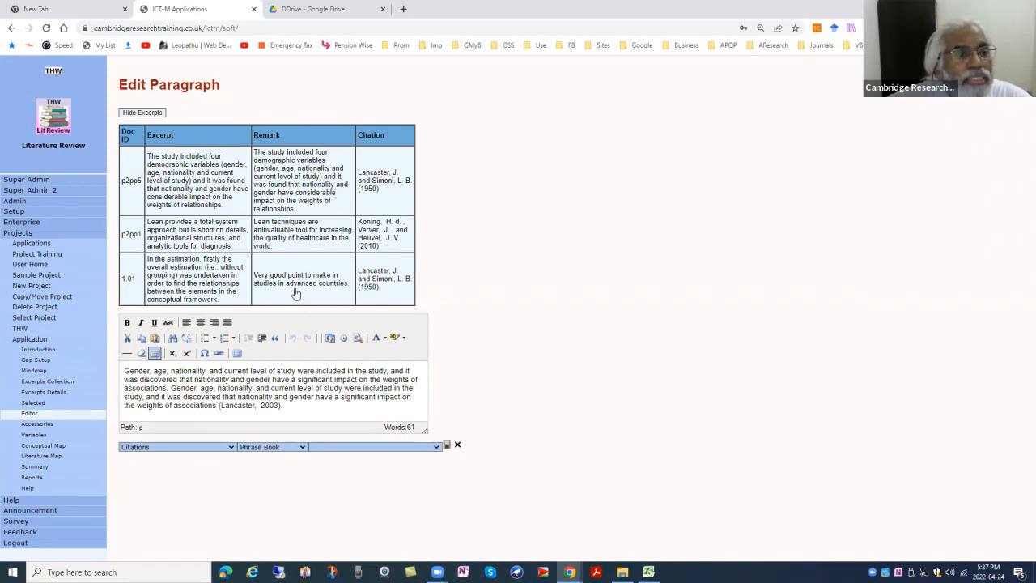
View the Accessories page and launch its Paraphrase tool, QuillBot.
click(36, 424)
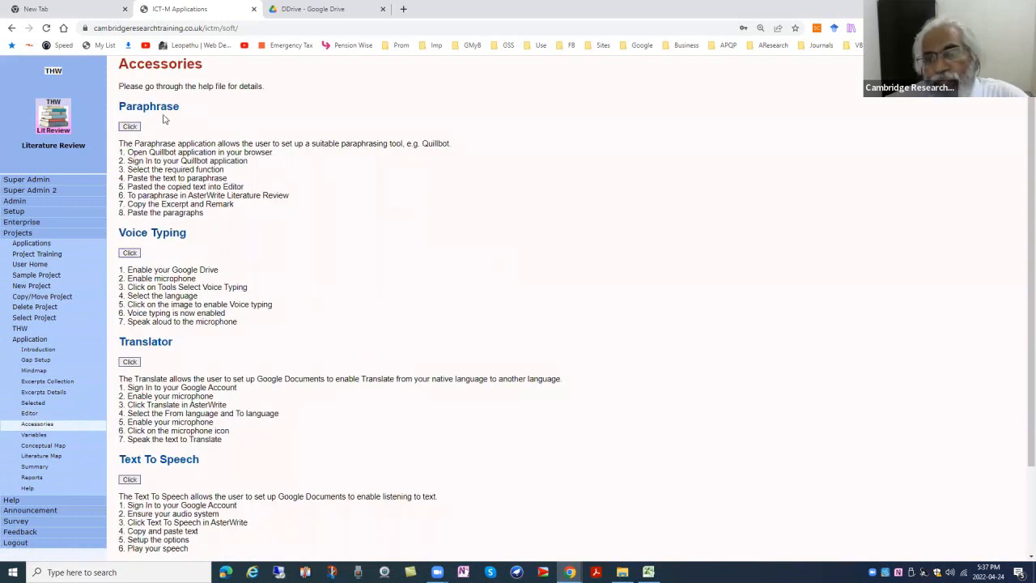
click(130, 128)
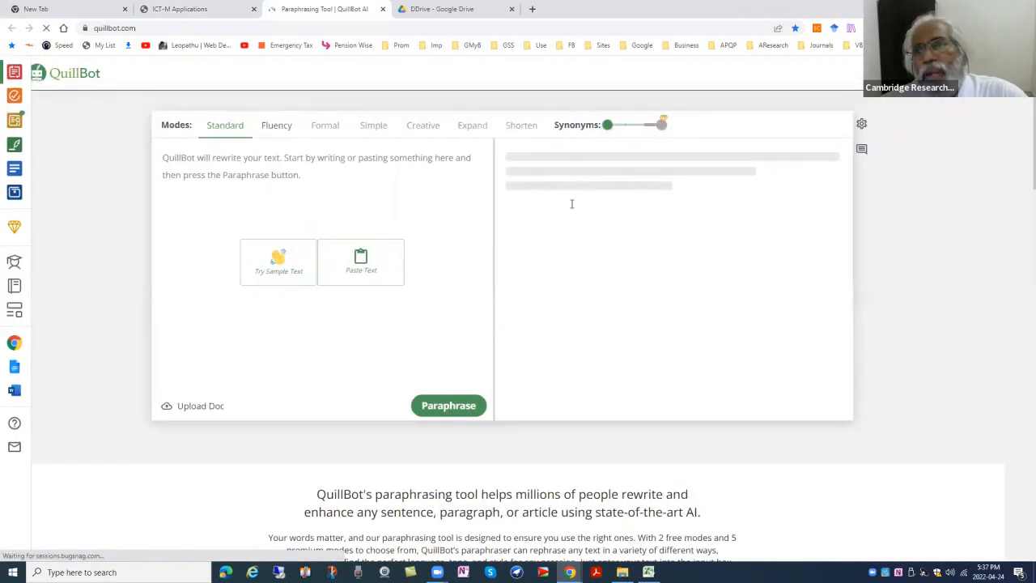
scroll(571, 204, down, 4)
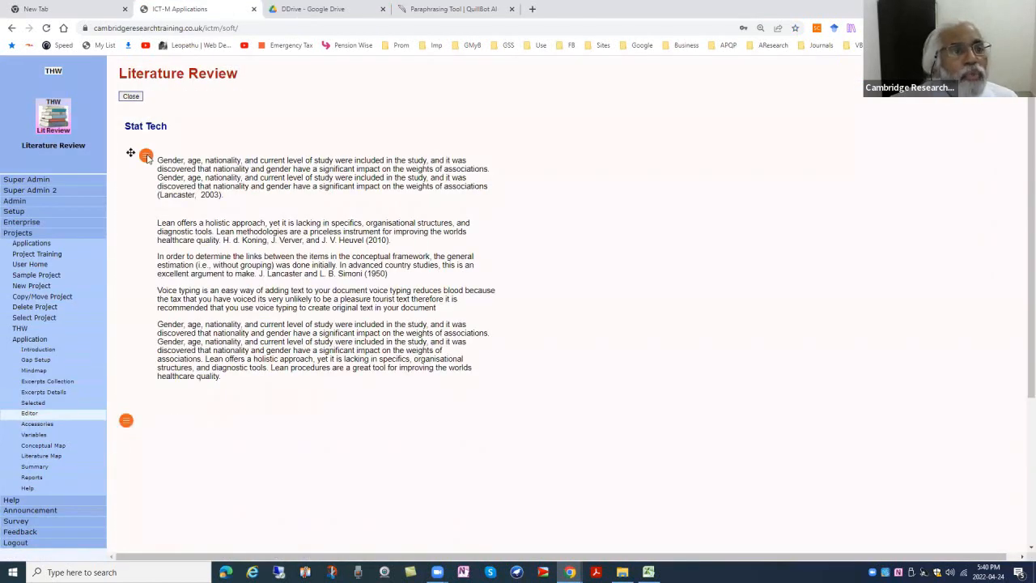
Open the first Stat Tech paragraph for editing and copy the p2pp5 excerpt together with its remark.
click(146, 155)
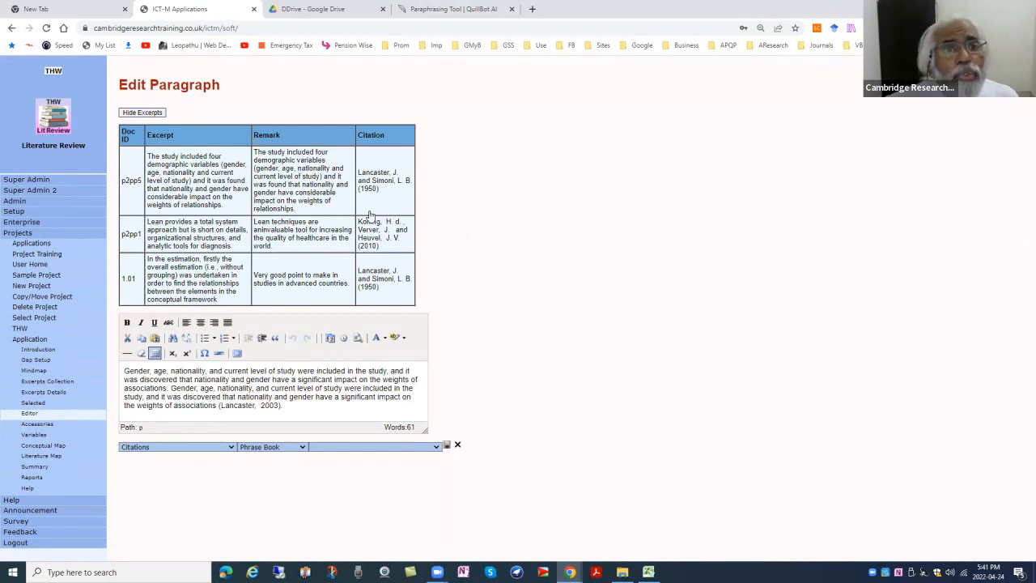
drag(348, 213, 148, 156)
key(ctrl+c)
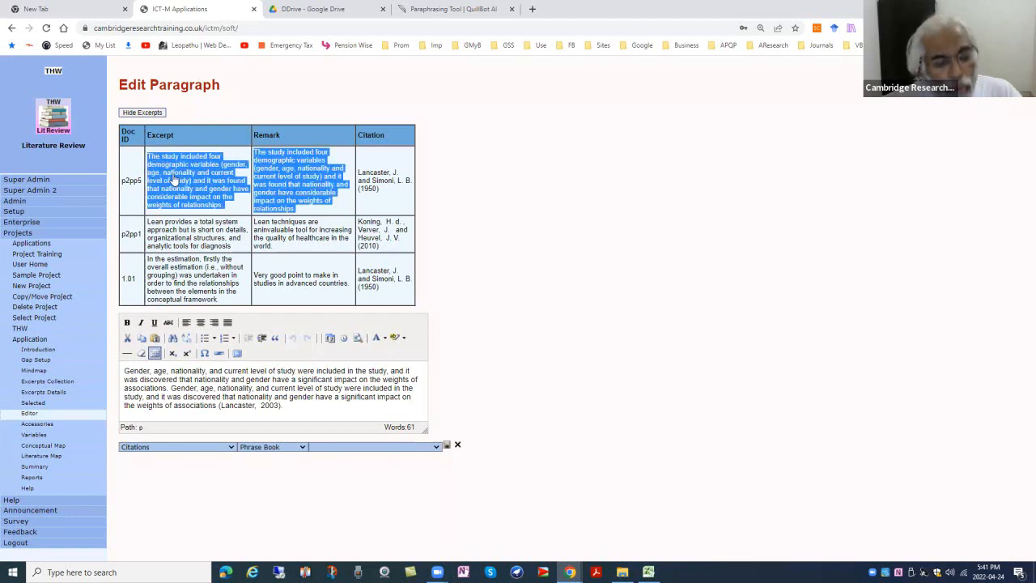
Switch to QuillBot, insert the copied excerpt and remark as plain text, and paraphrase it in Standard mode.
click(436, 11)
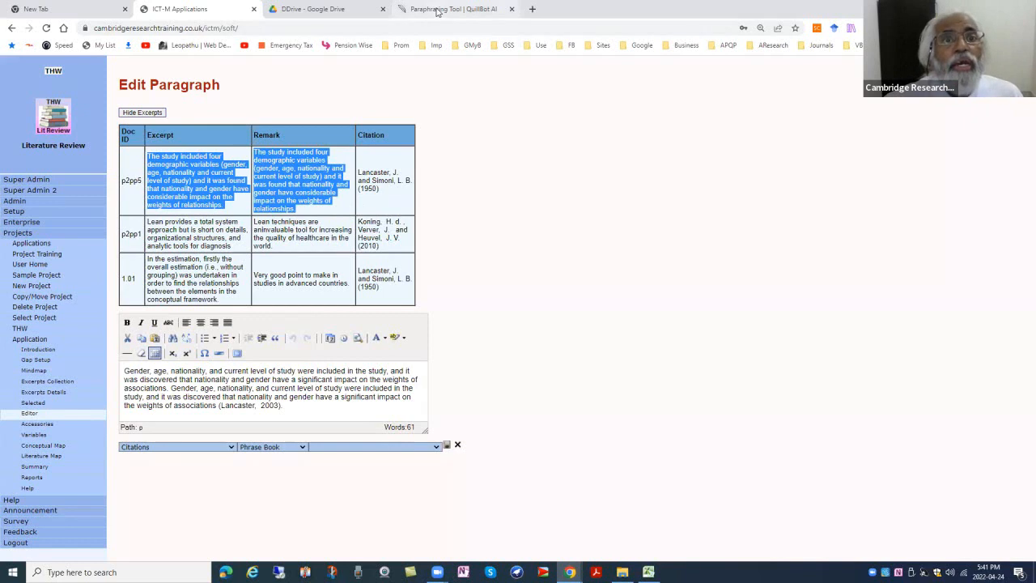
click(339, 148)
right_click(319, 166)
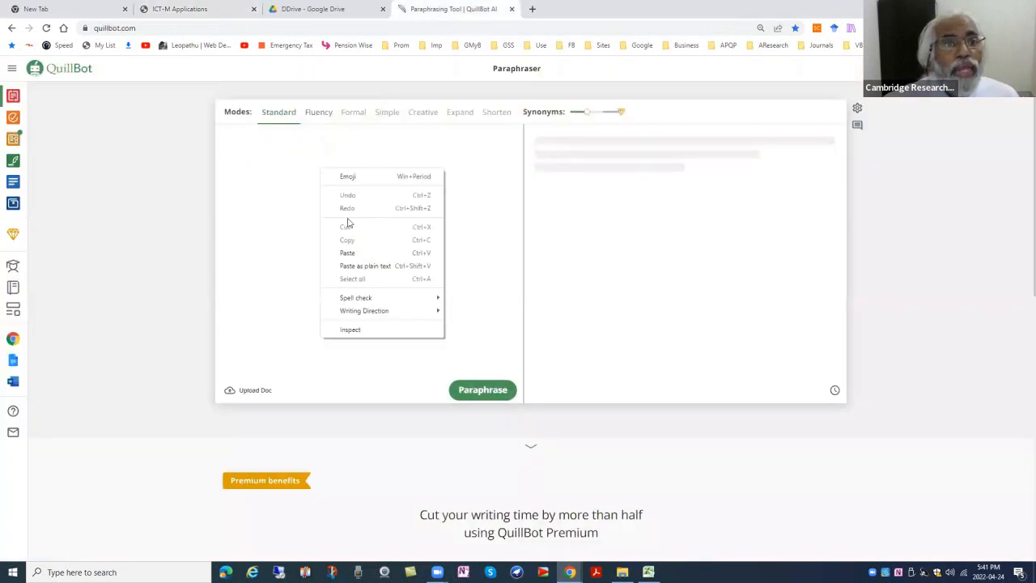
click(354, 265)
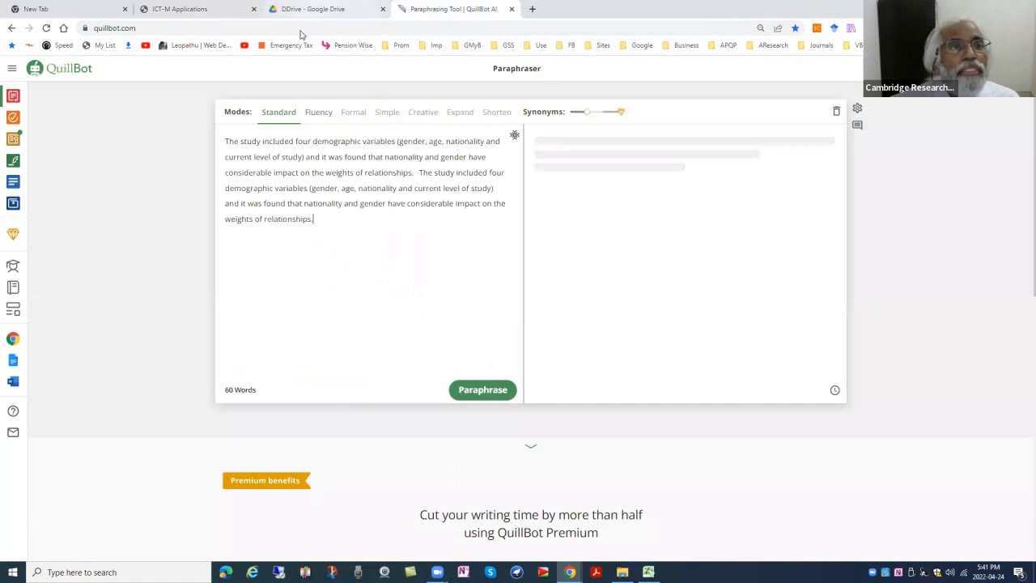
click(186, 11)
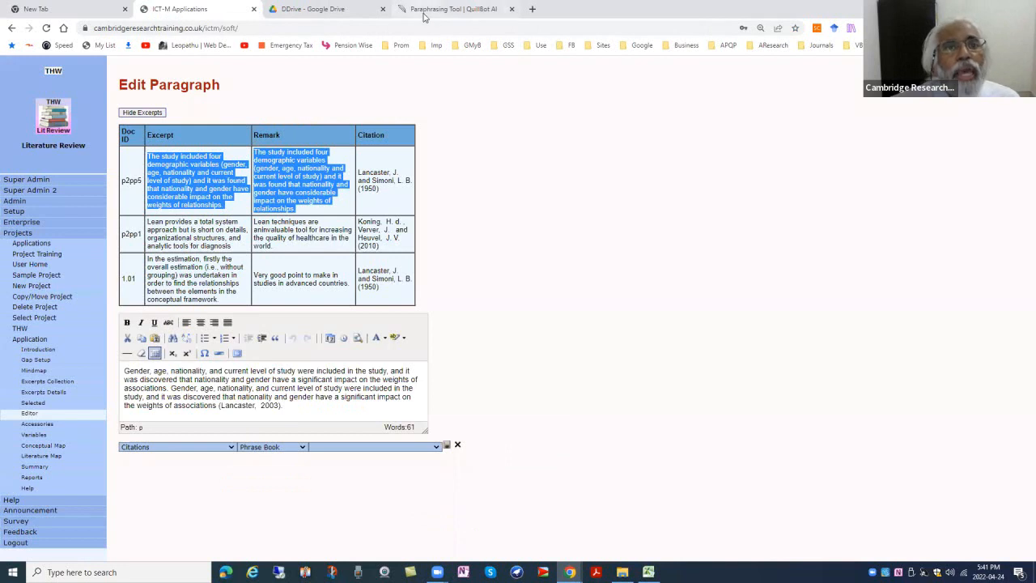
click(449, 9)
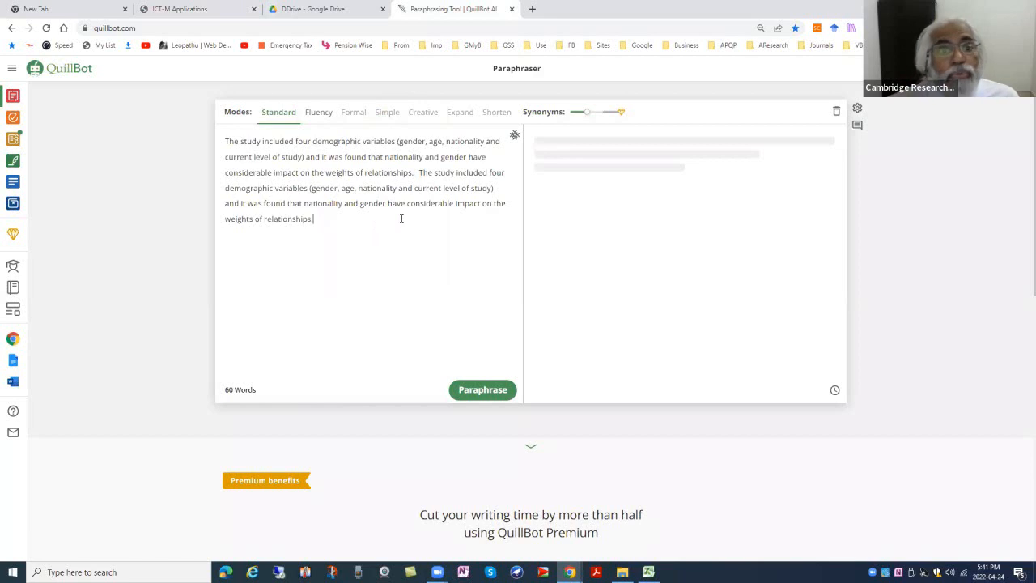
click(483, 395)
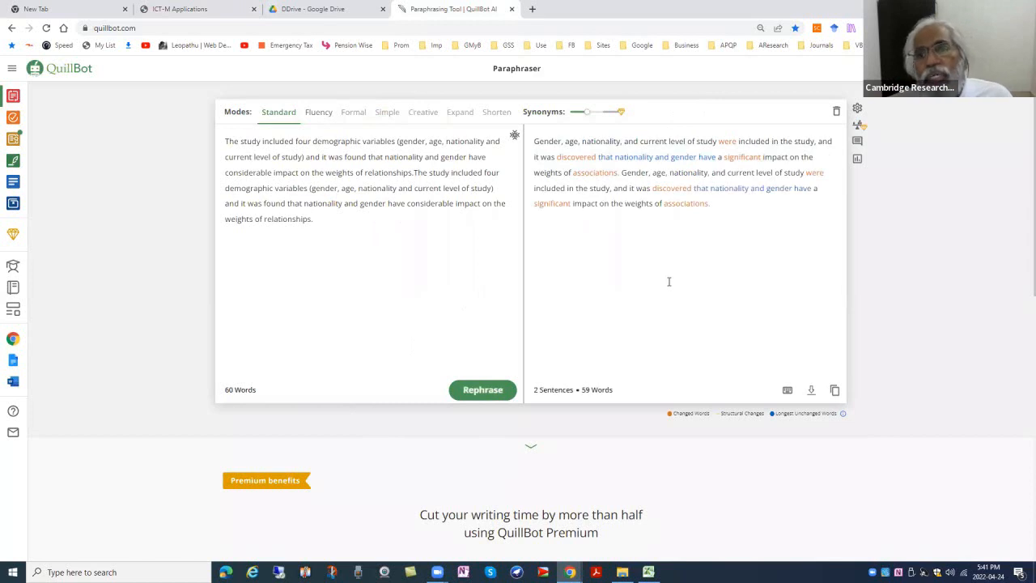
Copy the paraphrased text from QuillBot and paste it below the existing paragraph in the enlarged Edit Paragraph text box.
click(835, 390)
click(224, 11)
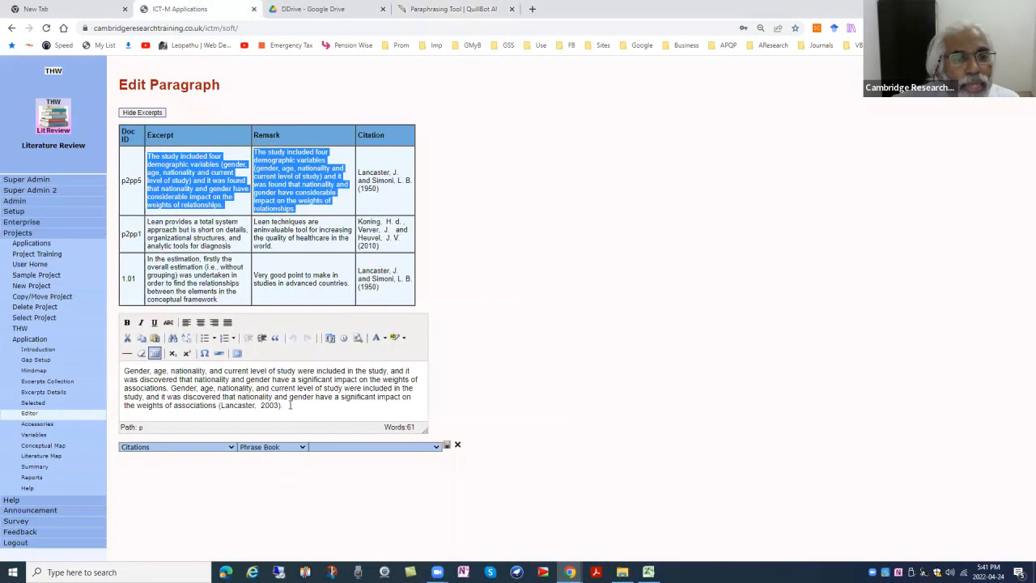
click(291, 409)
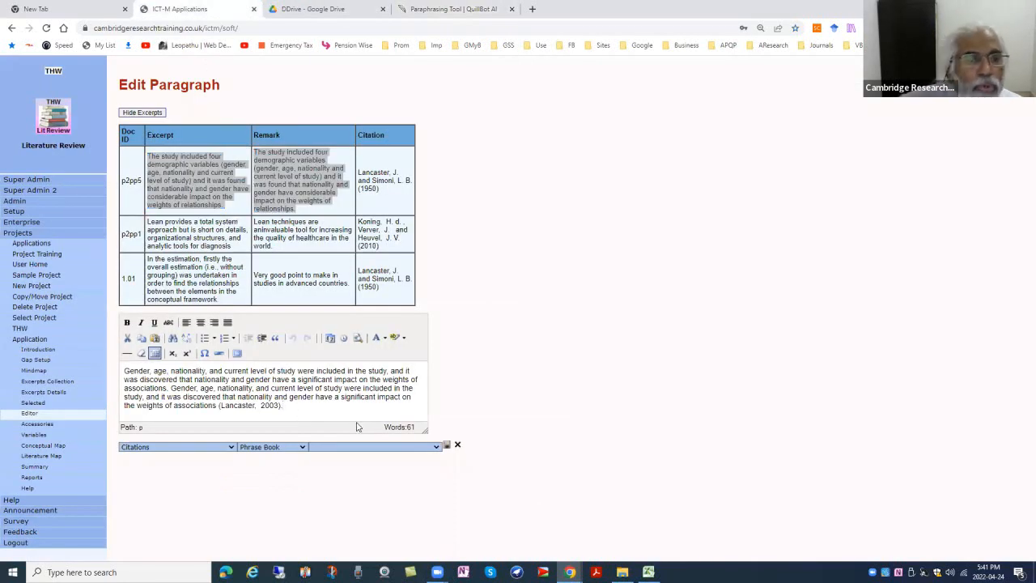
drag(425, 429, 461, 523)
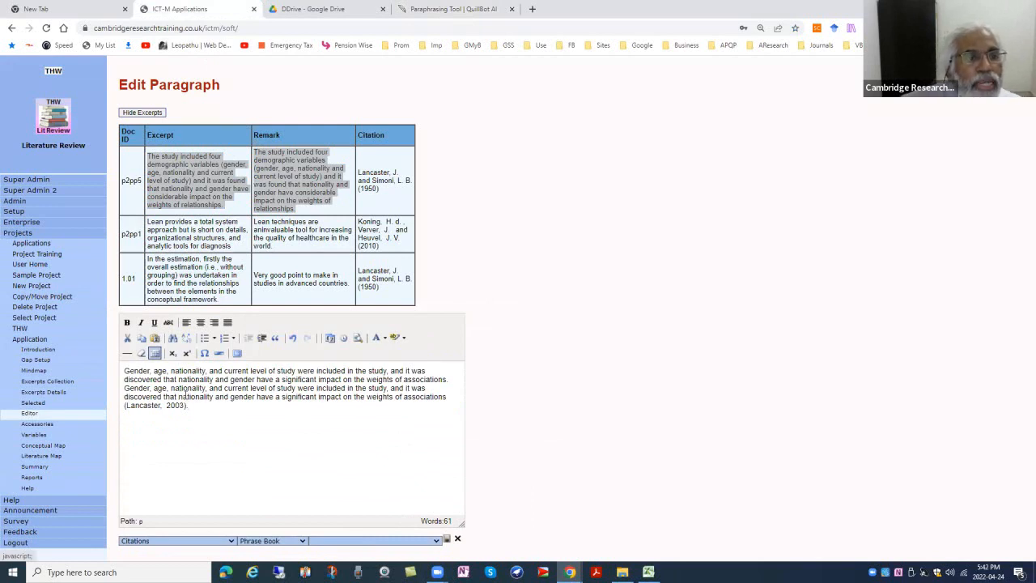
right_click(156, 426)
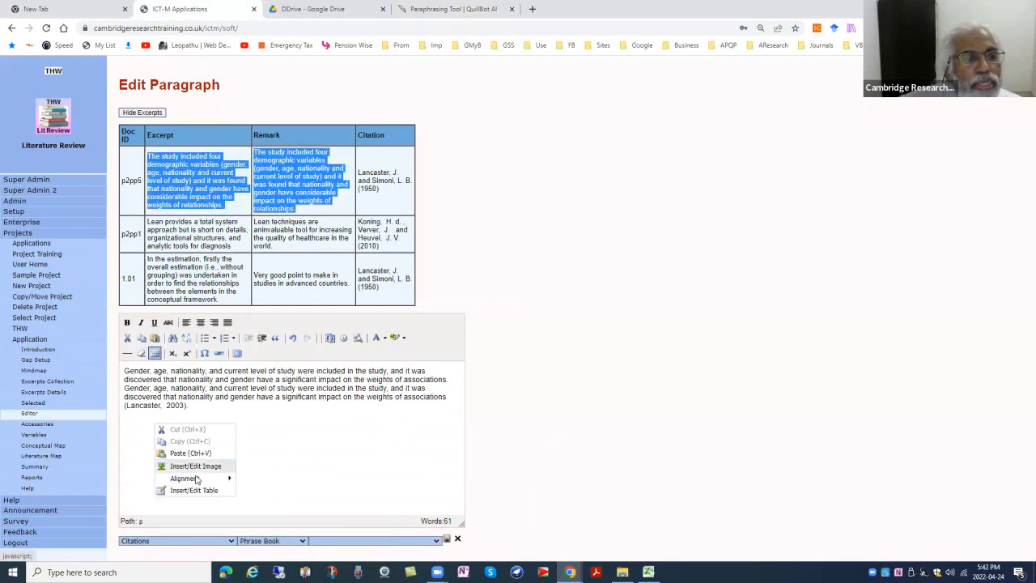
click(271, 423)
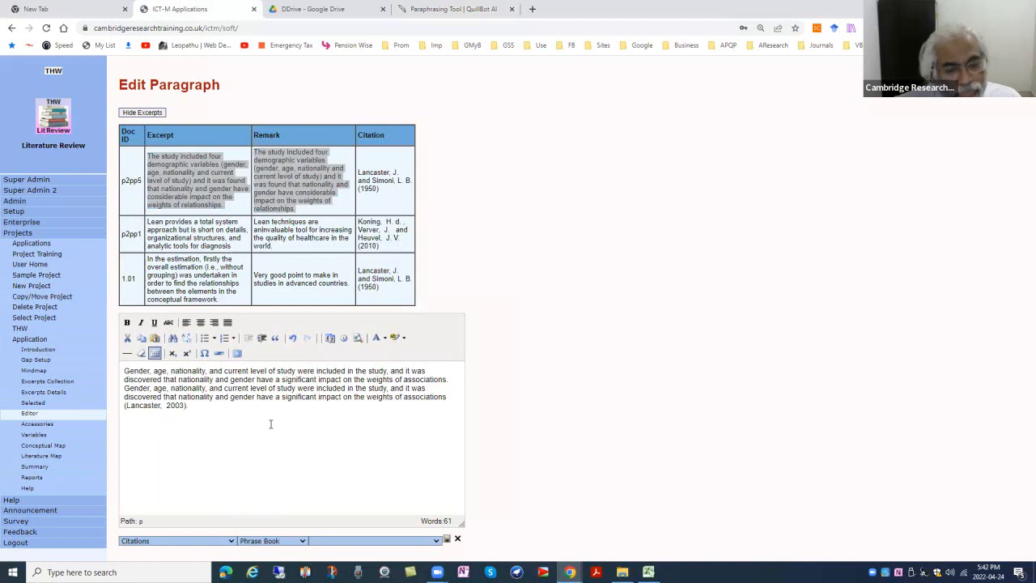
key(ctrl+v)
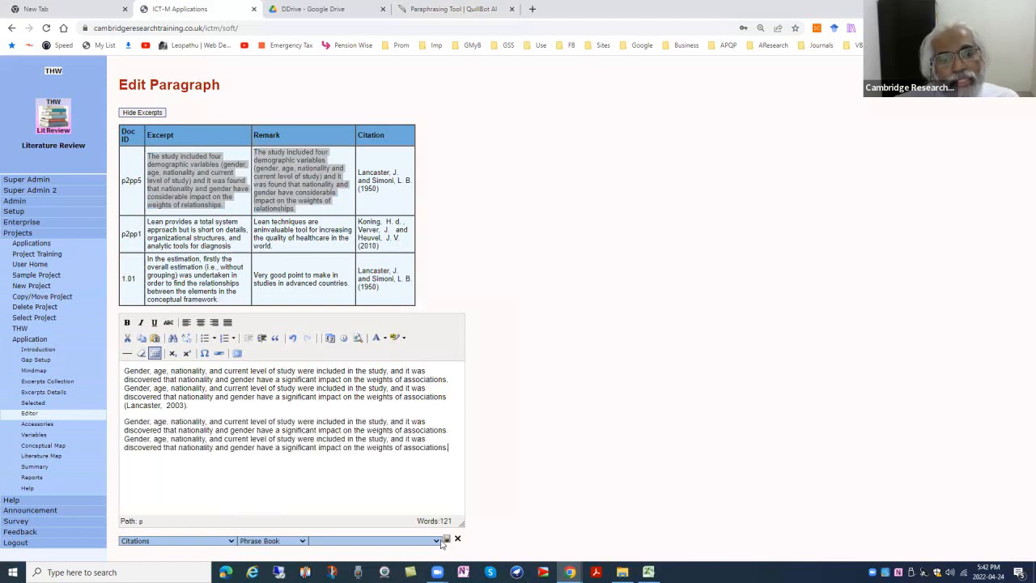
Delete the duplicate paragraph just pasted and close the paragraph editor.
drag(124, 421, 488, 462)
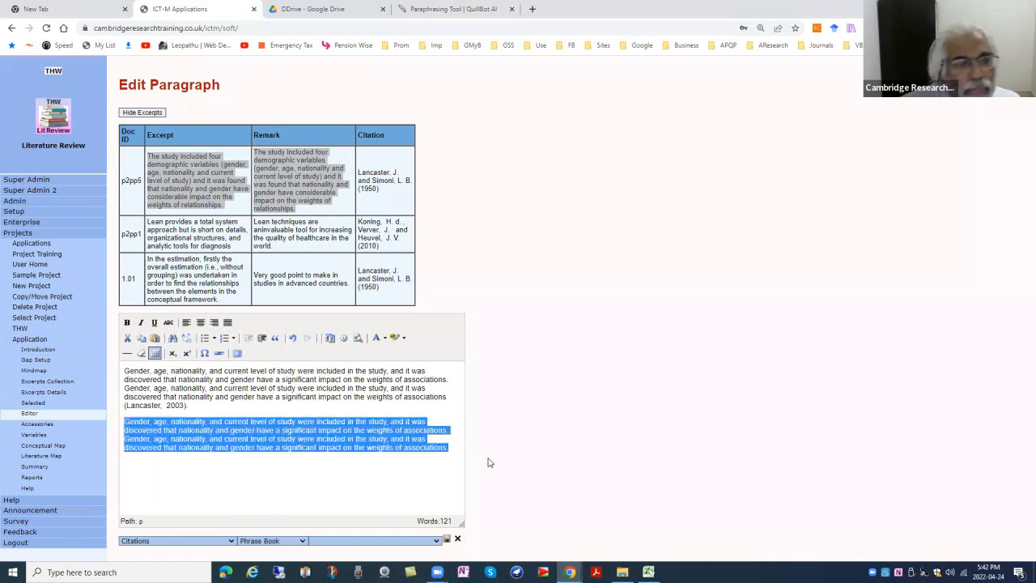
key(Delete)
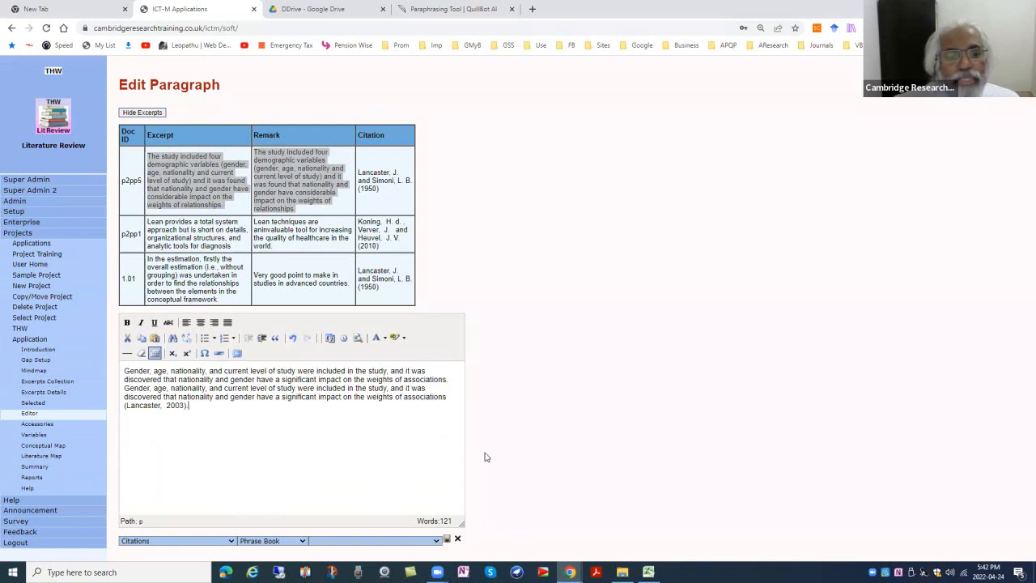
click(457, 538)
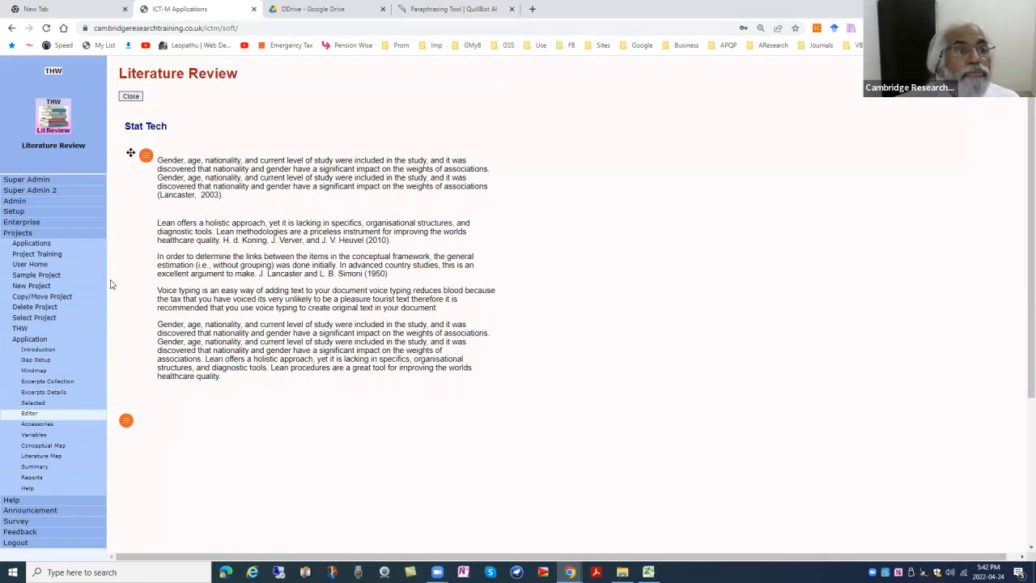
Reopen the first Stat Tech paragraph for editing and copy the p2pp1 excerpt together with its remark.
click(146, 155)
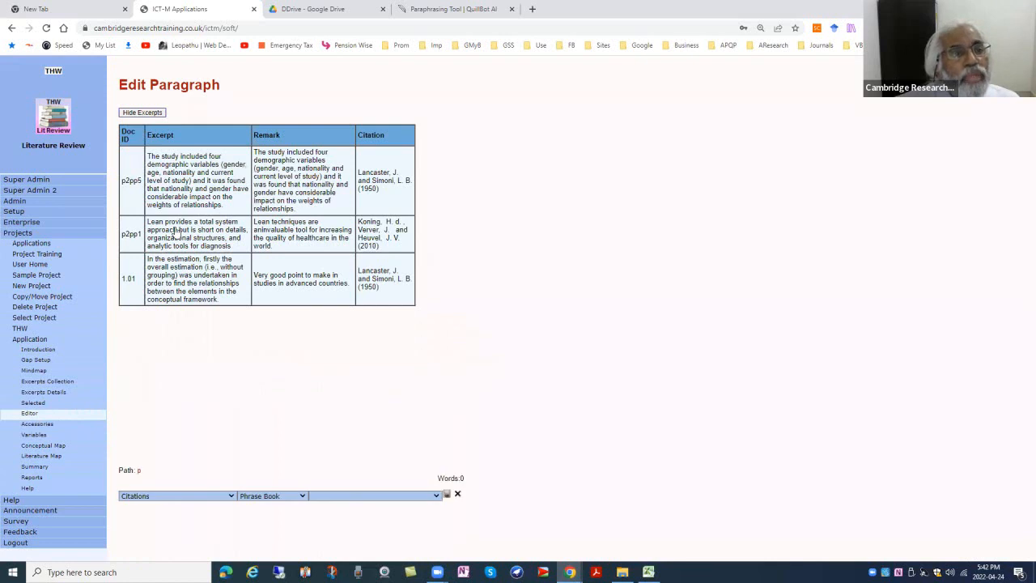
drag(344, 249, 148, 221)
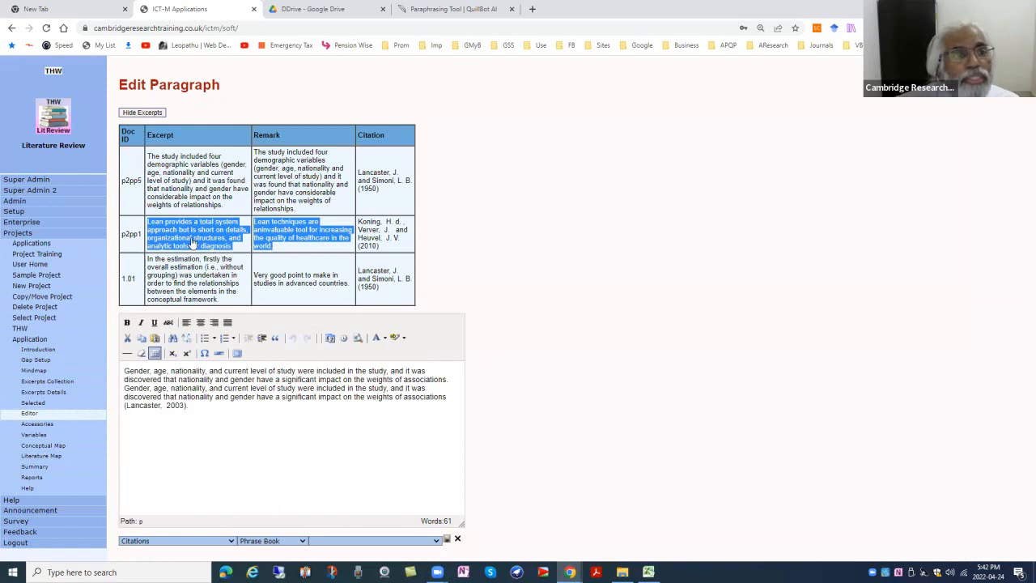
click(466, 9)
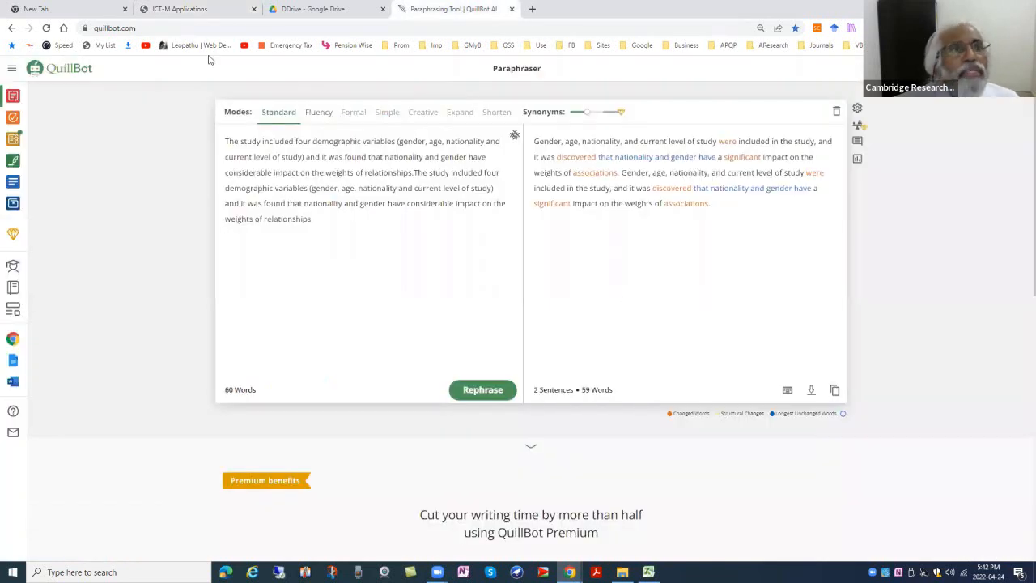
click(184, 12)
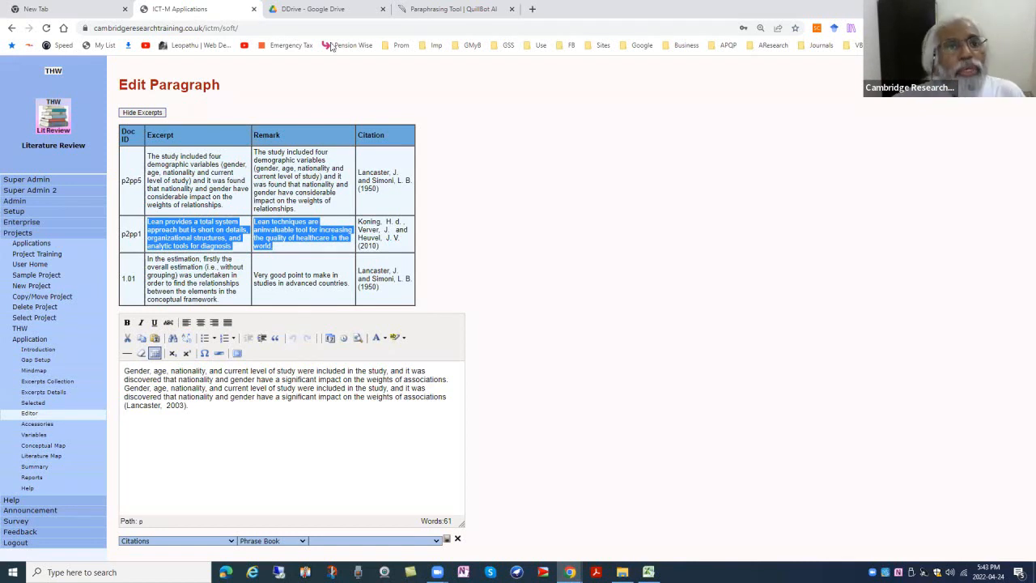
Switch to QuillBot, paraphrase the p2pp1 excerpt and remark in Standard mode, and copy the result.
click(415, 9)
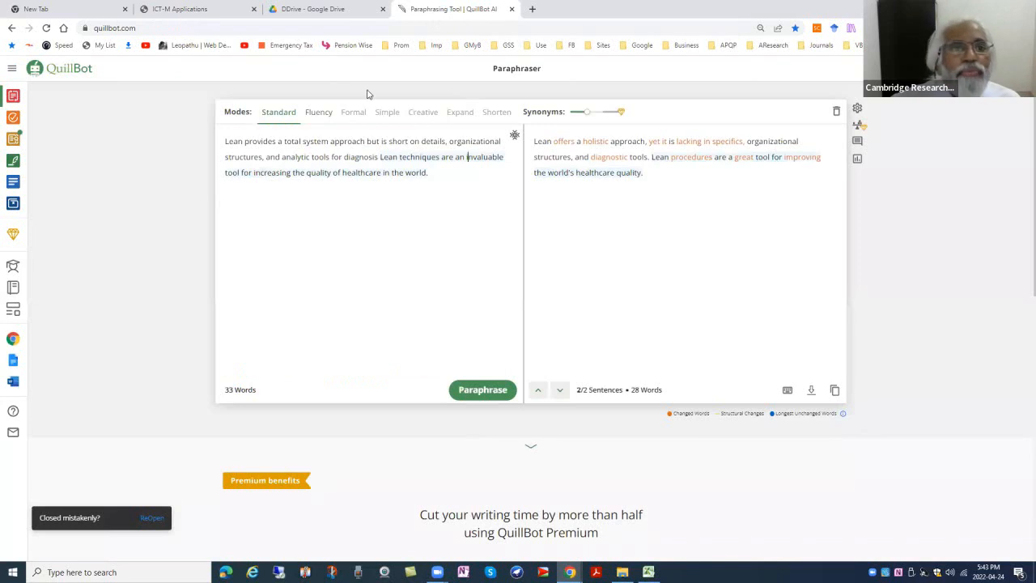
click(484, 391)
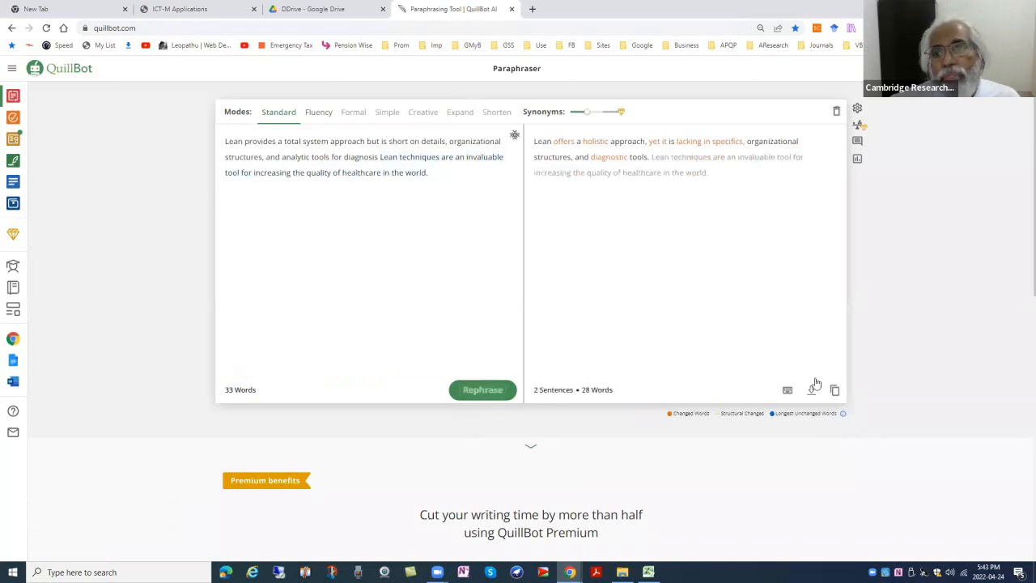
click(835, 389)
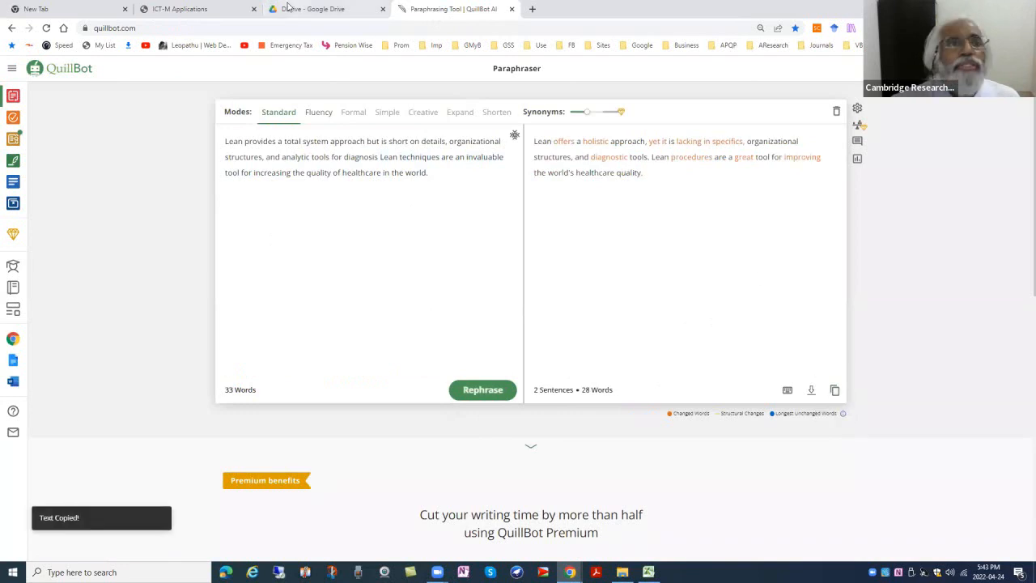
Return to the paragraph editor, paste the paraphrased Lean text after the existing paragraph, and join both into one paragraph.
click(190, 8)
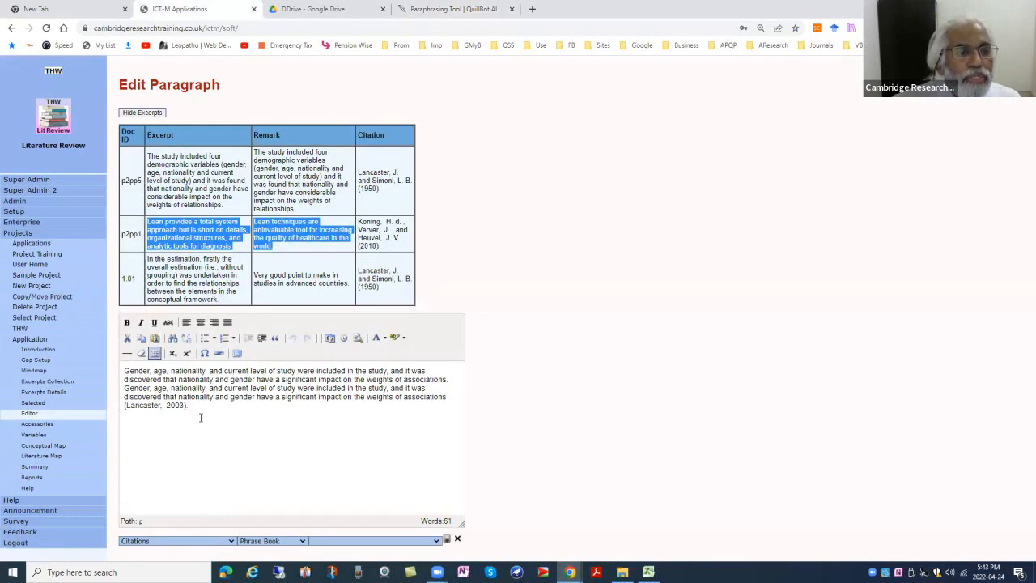
click(239, 421)
key(Return)
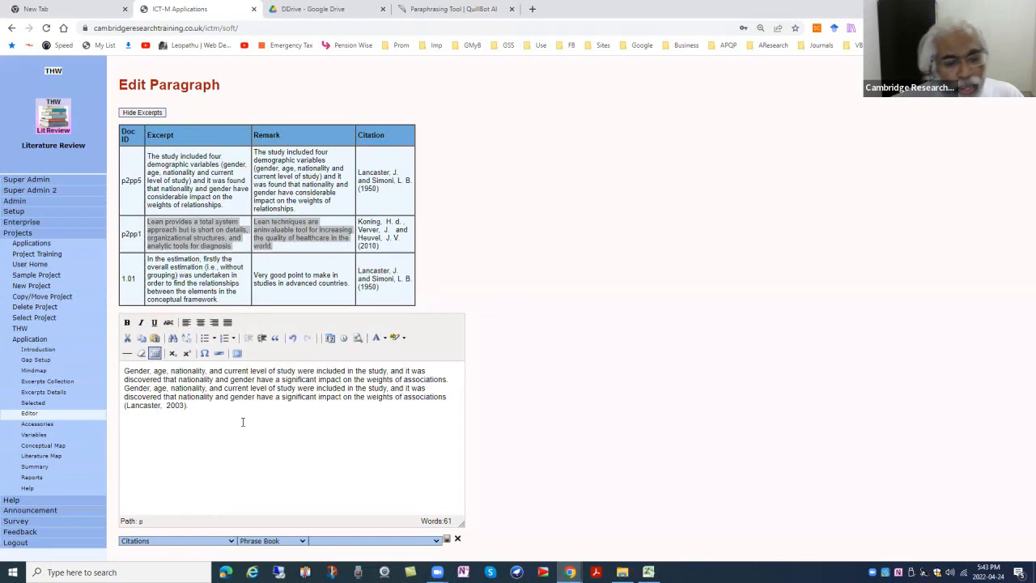
key(ctrl+v)
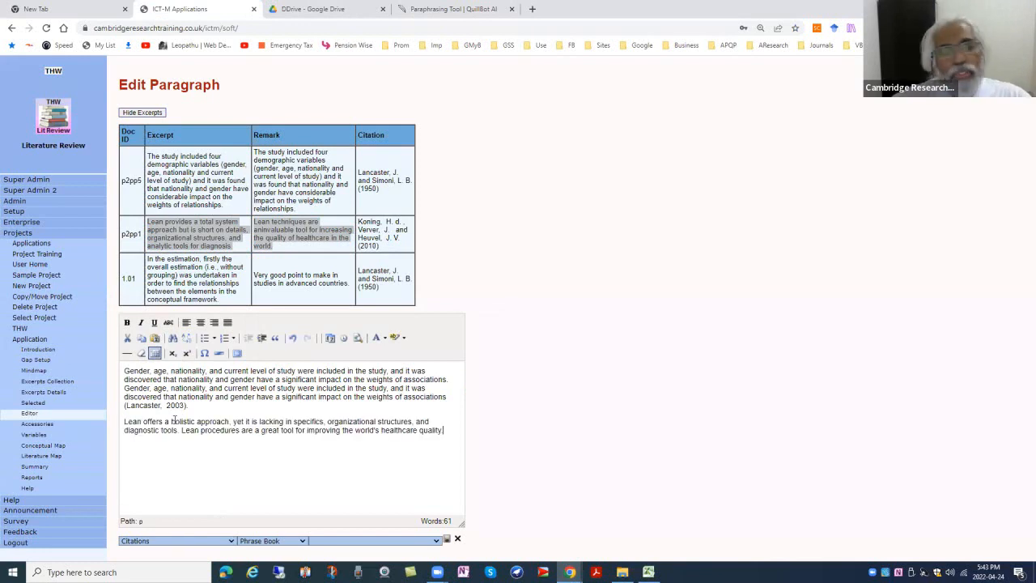
click(231, 421)
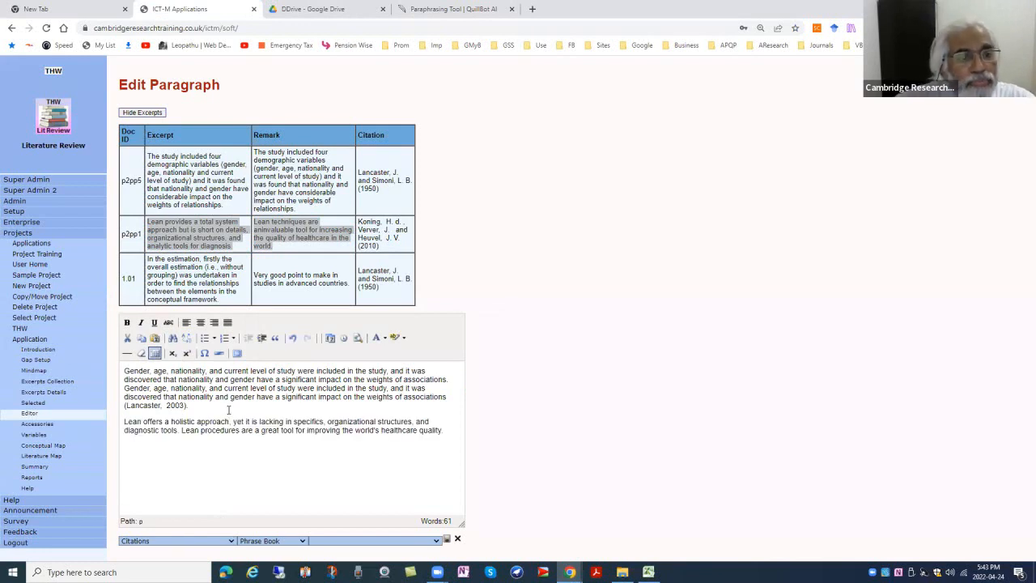
key(Delete)
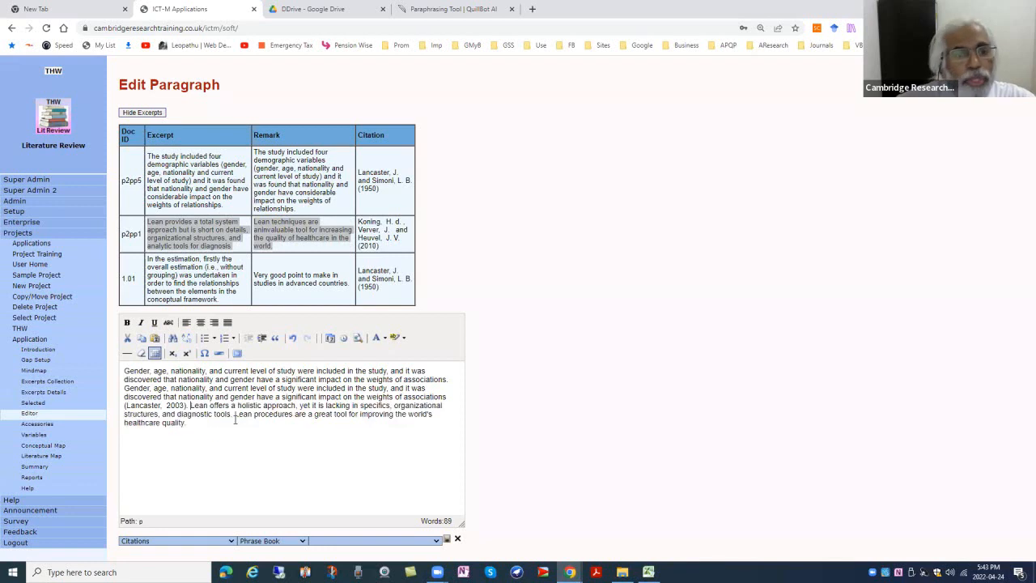
Insert the two-author 2002 citation at the end of the combined paragraph and save the paragraph.
click(182, 540)
click(178, 428)
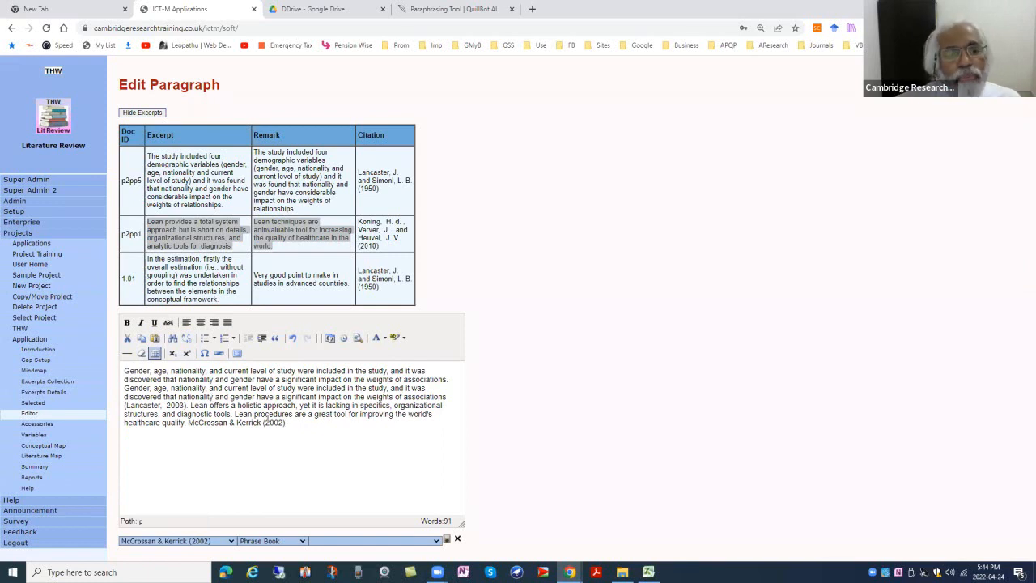
click(450, 539)
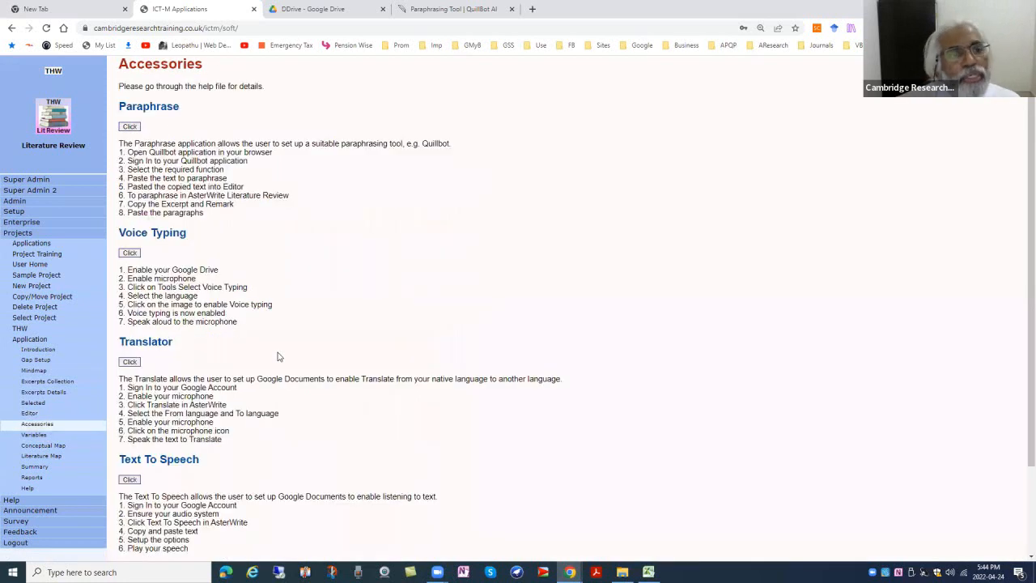
Launch Voice Typing from Accessories, dictate "it is easy to write text using voice typing" in Google Docs, select the sentence, and close the document.
click(129, 253)
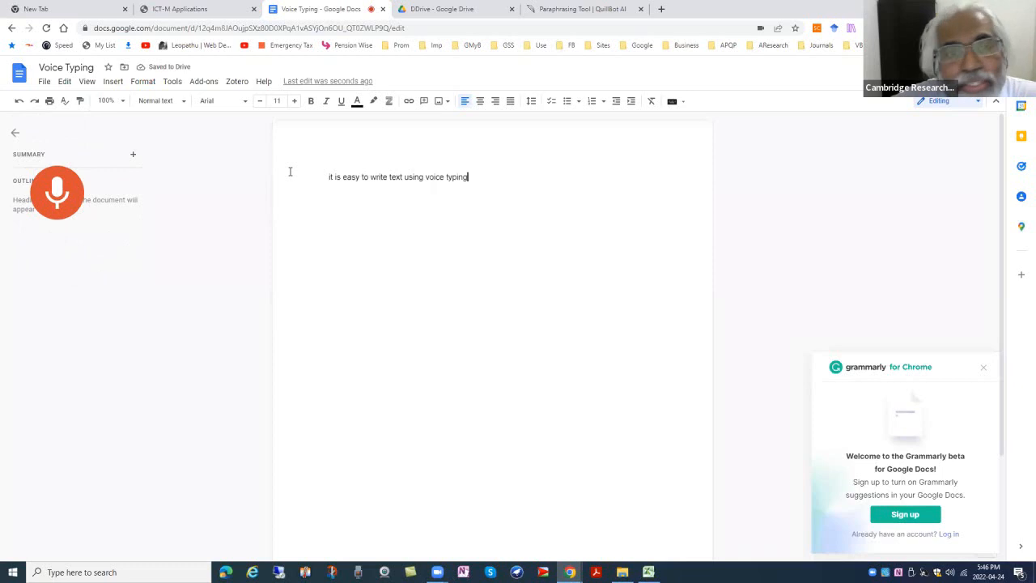
click(46, 206)
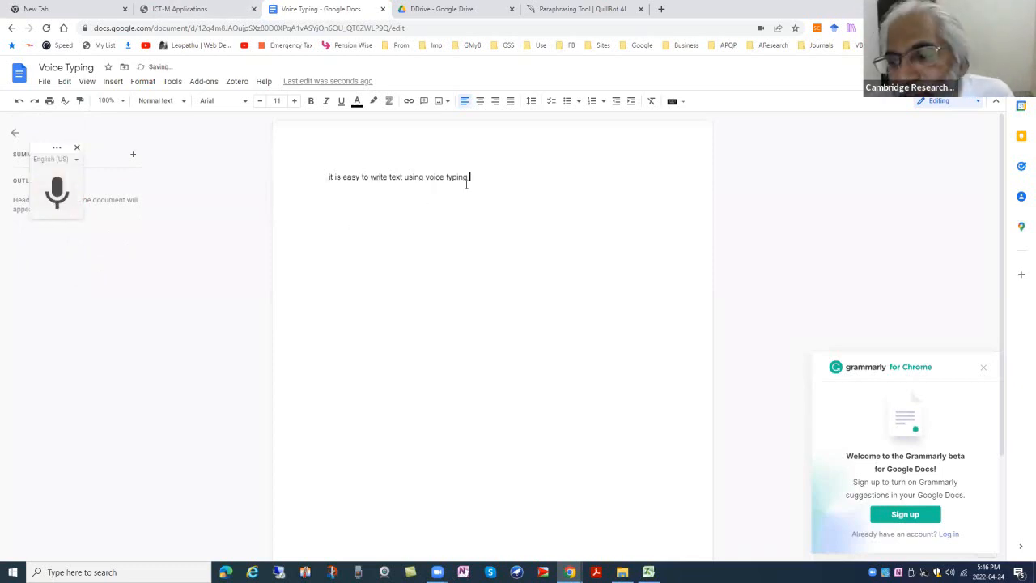
drag(472, 177, 295, 166)
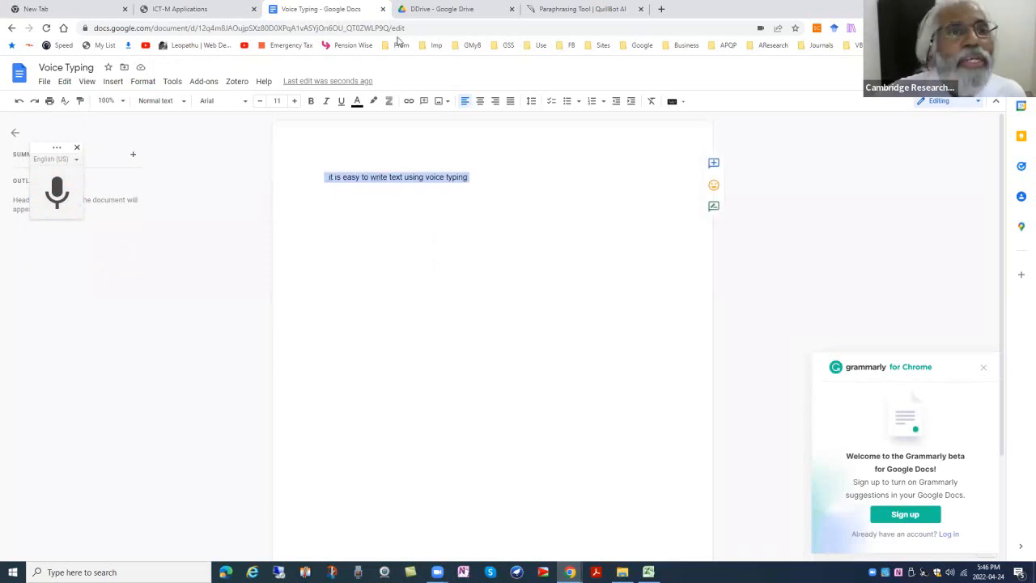
click(382, 8)
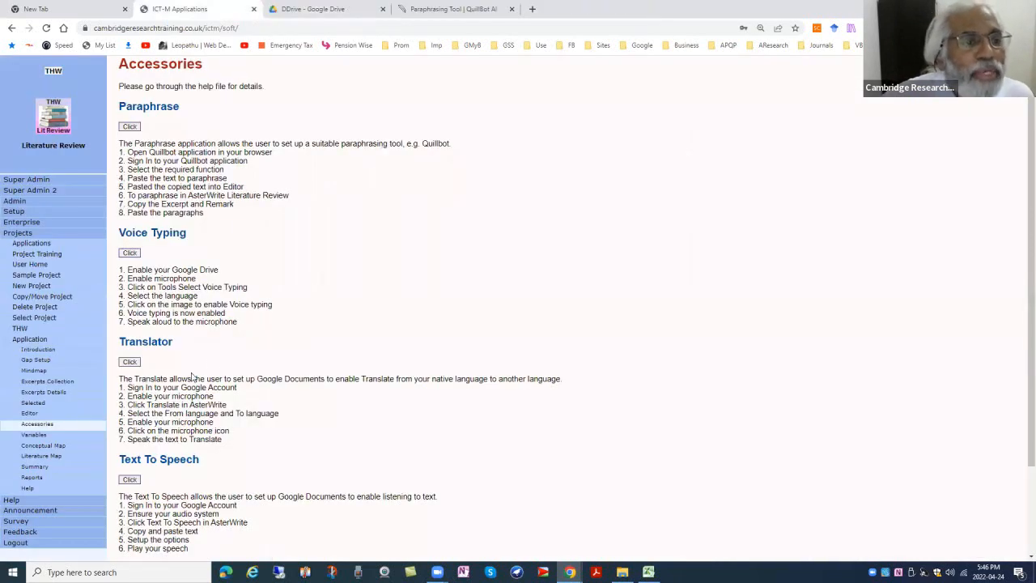
Launch the Translator accessory and translate the spoken Tamil sentence "நான் தீசிஸ் எழுதுகிறேன்" into English in Google Translate.
click(129, 362)
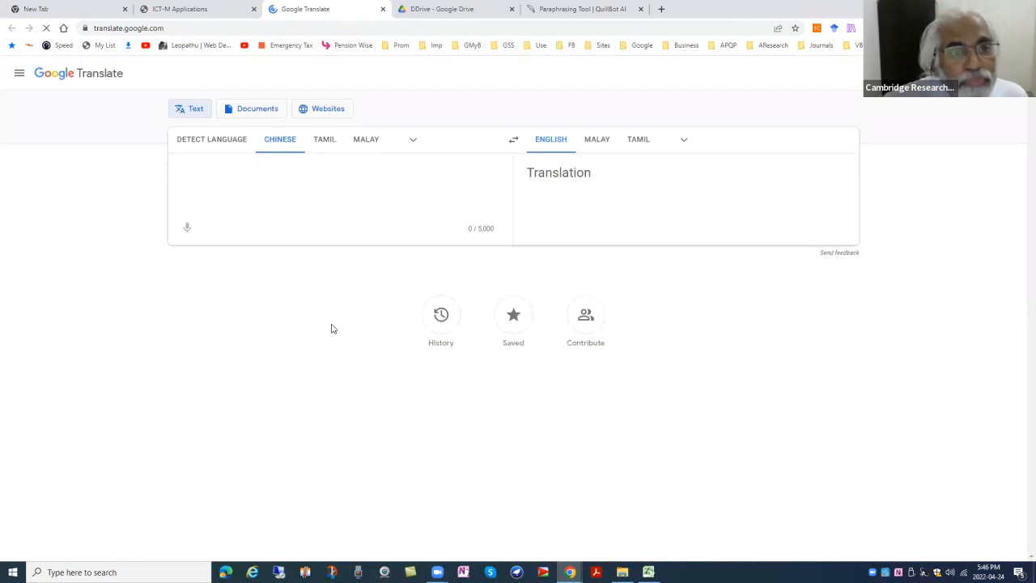
click(324, 141)
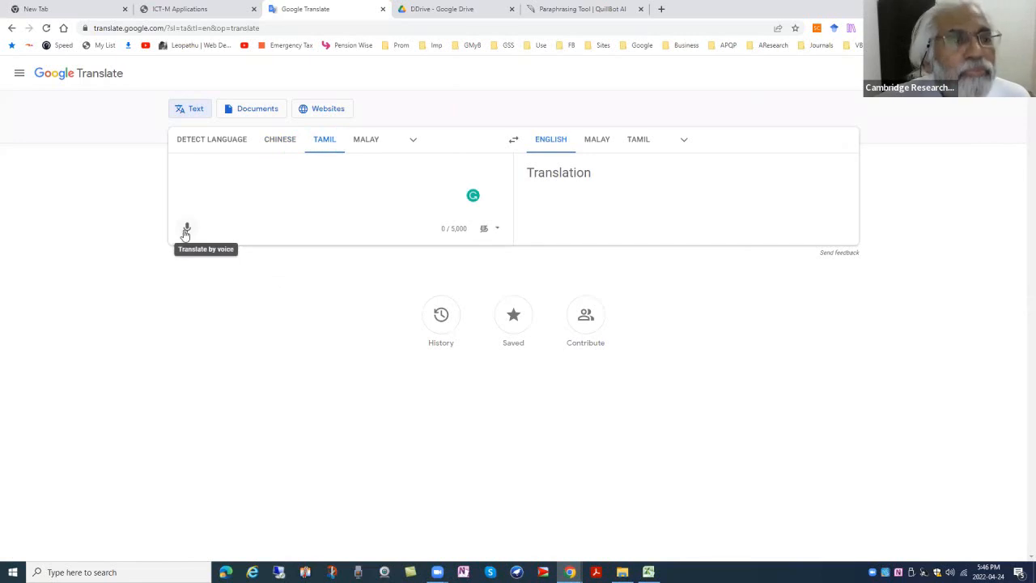
click(187, 231)
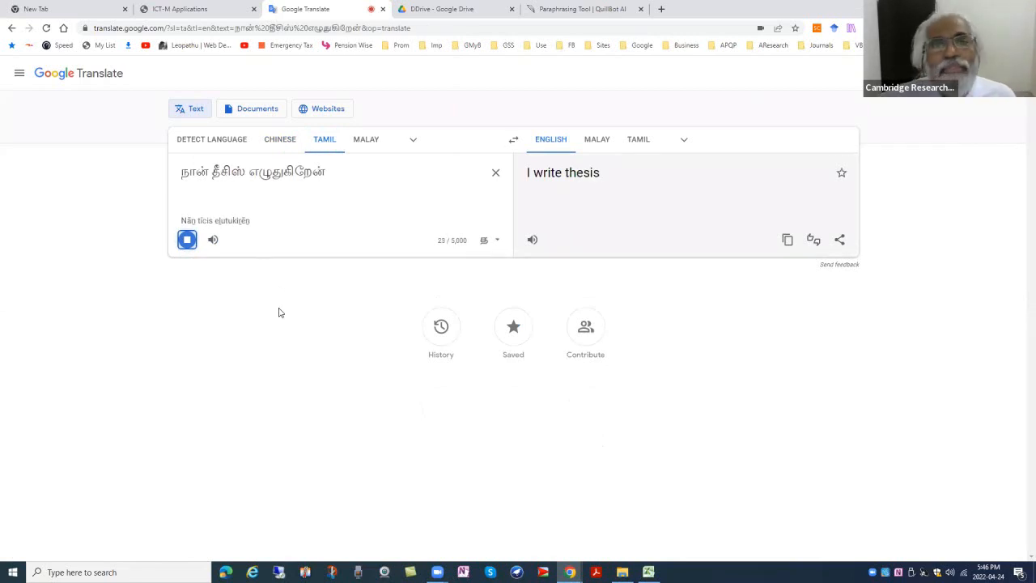
click(187, 239)
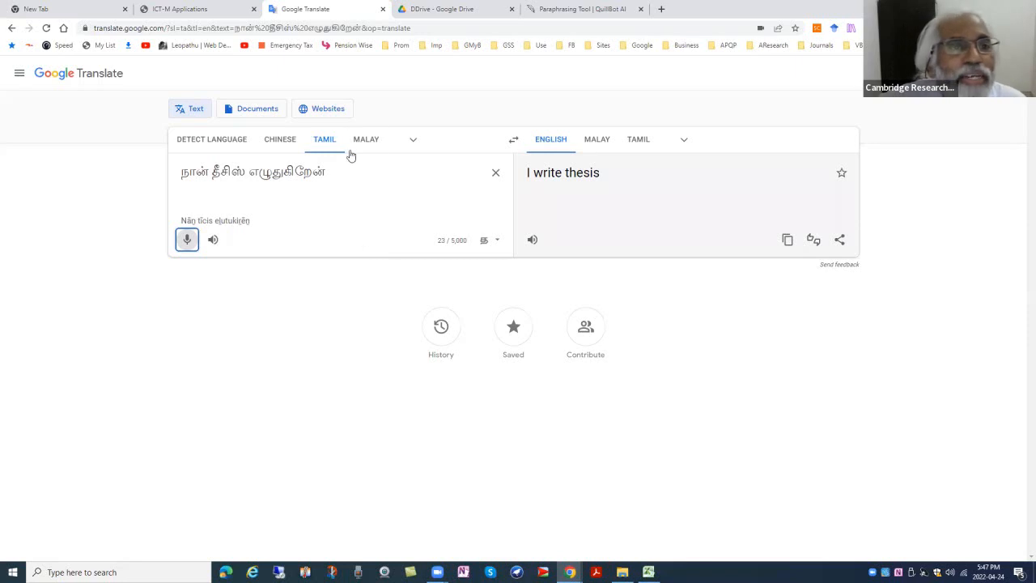
Set the source language to Chinese, clear the Tamil text, and translate the spoken phrase "你好吗" into English.
click(284, 144)
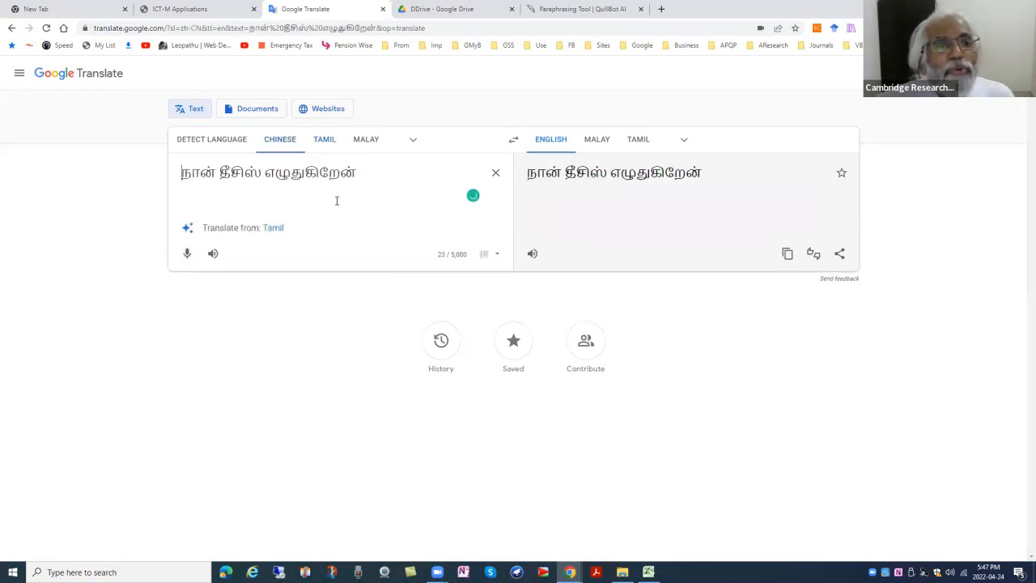
click(495, 172)
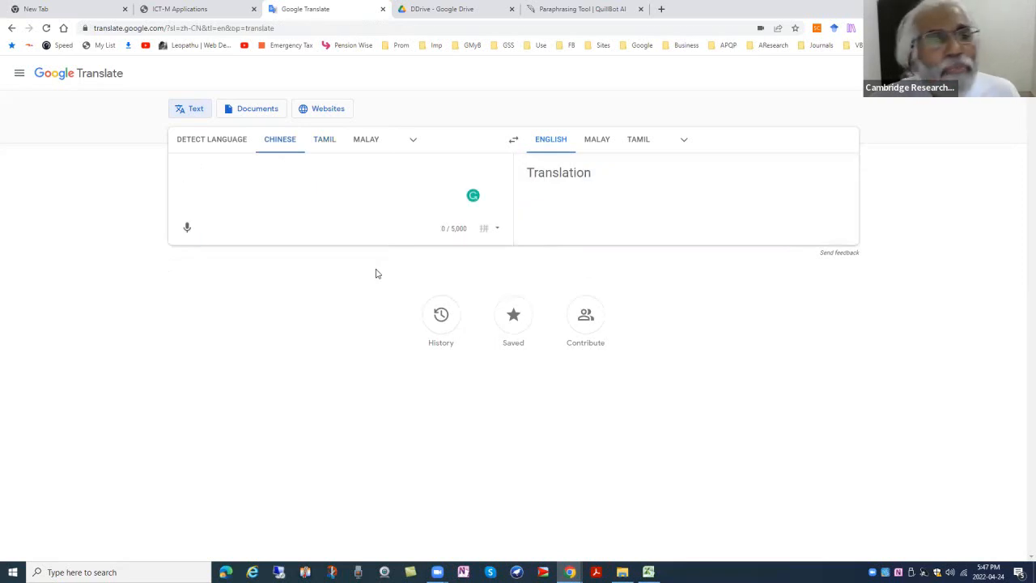
click(187, 228)
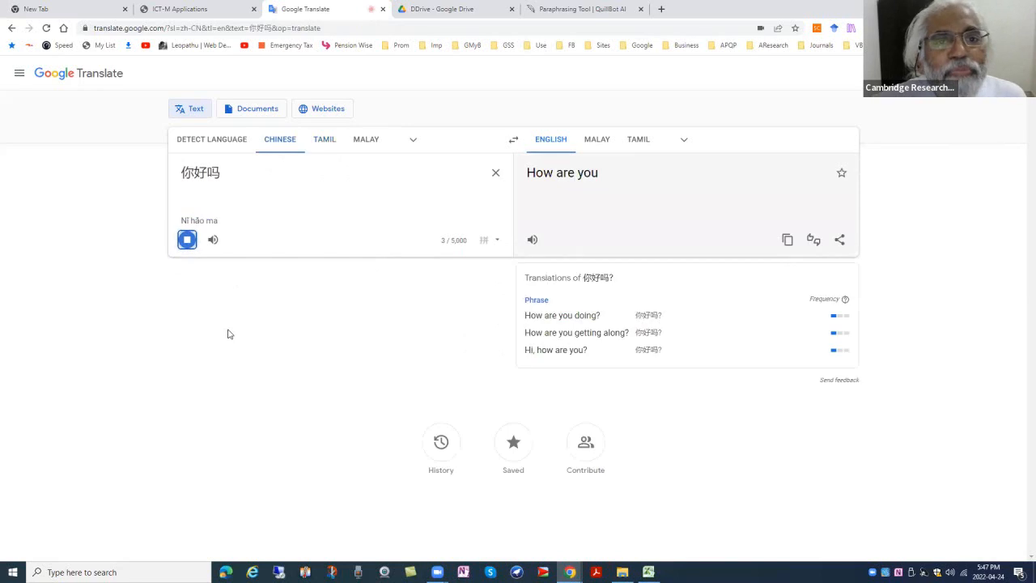
click(187, 240)
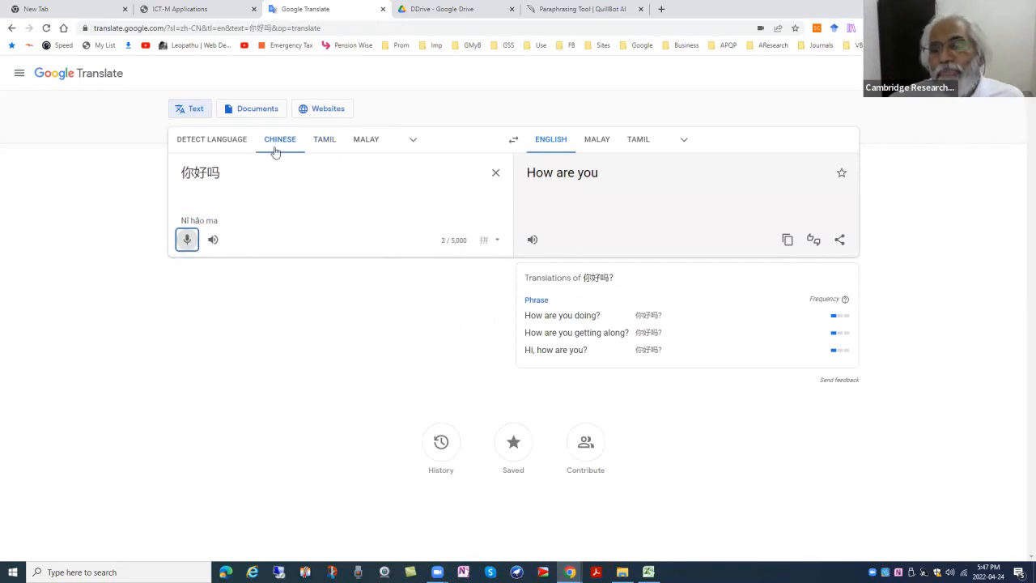
Select the English translation in Google Translate, return to the ICT-M Applications page, and open the Literature Review editor in detail view.
drag(602, 177, 527, 184)
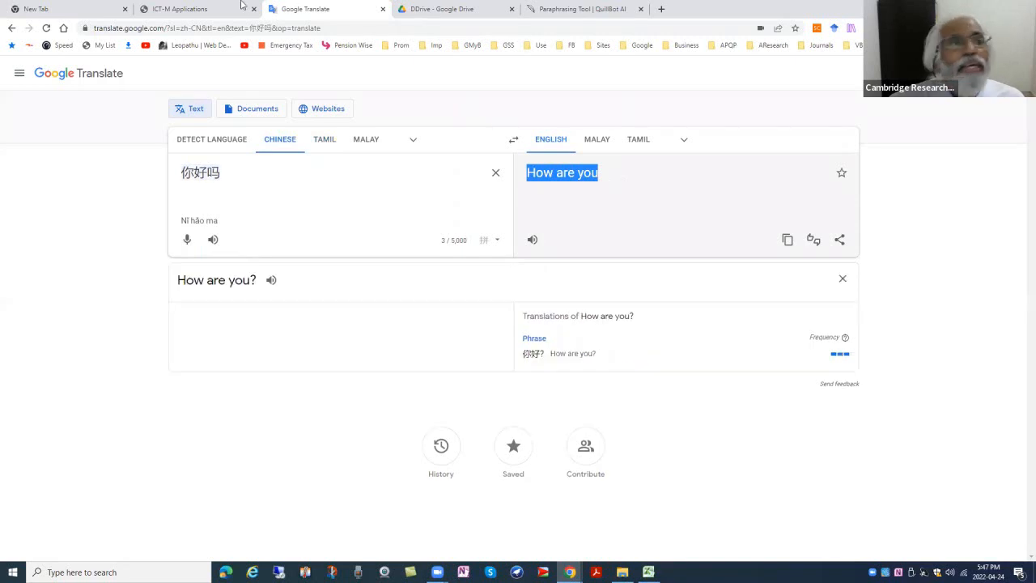
click(178, 9)
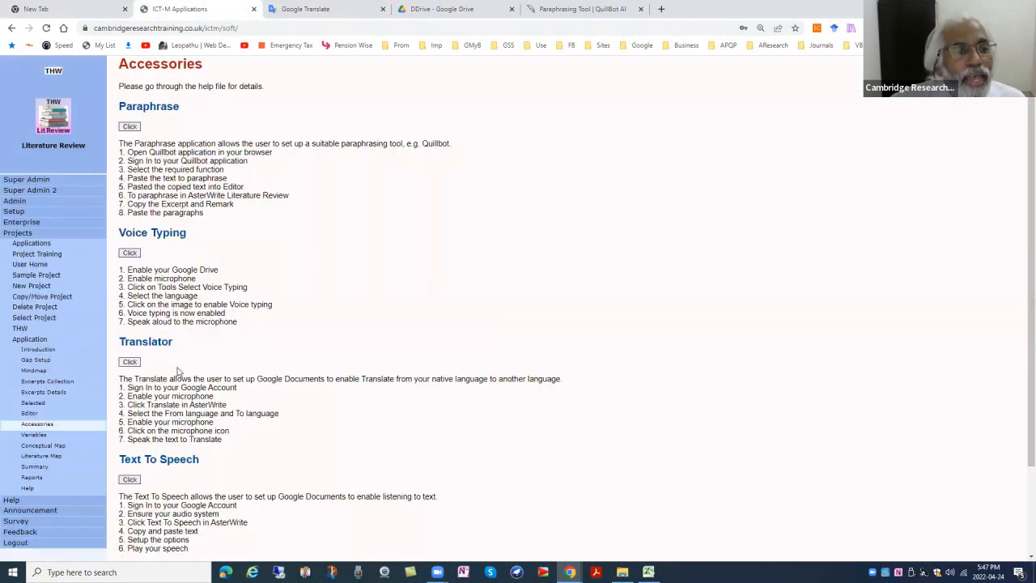
click(30, 413)
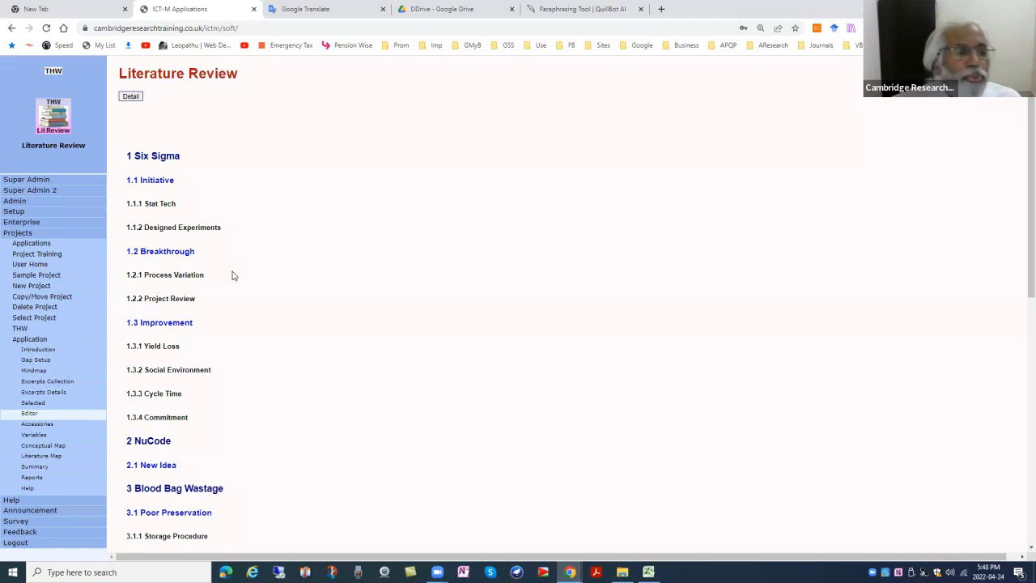
click(29, 413)
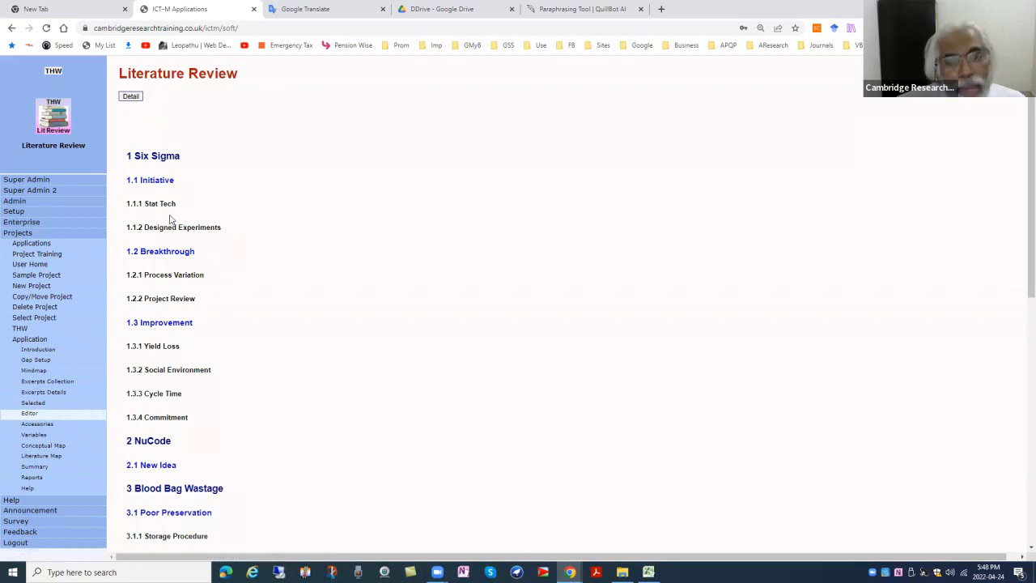
click(131, 96)
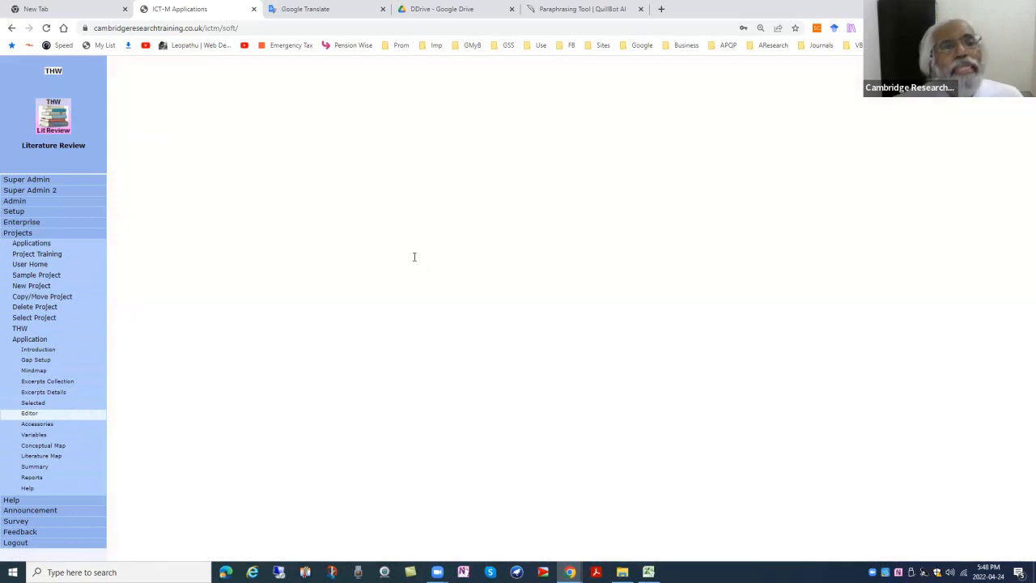
Review the cited paragraphs under every heading of the detailed literature review, from Six Sigma to Hospital, and return to the editor.
scroll(448, 400, down, 9)
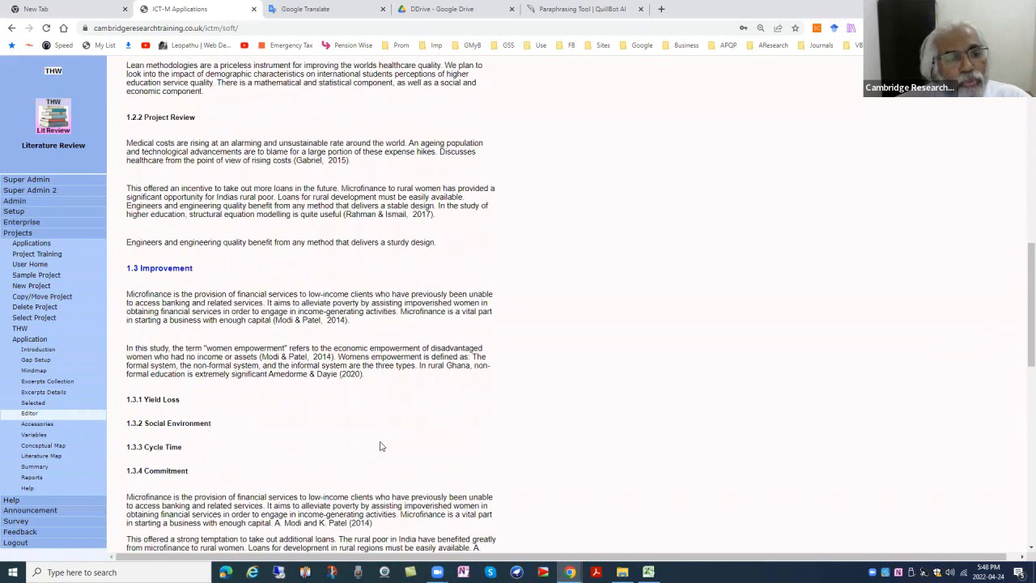
scroll(384, 445, down, 7)
scroll(315, 374, up, 2)
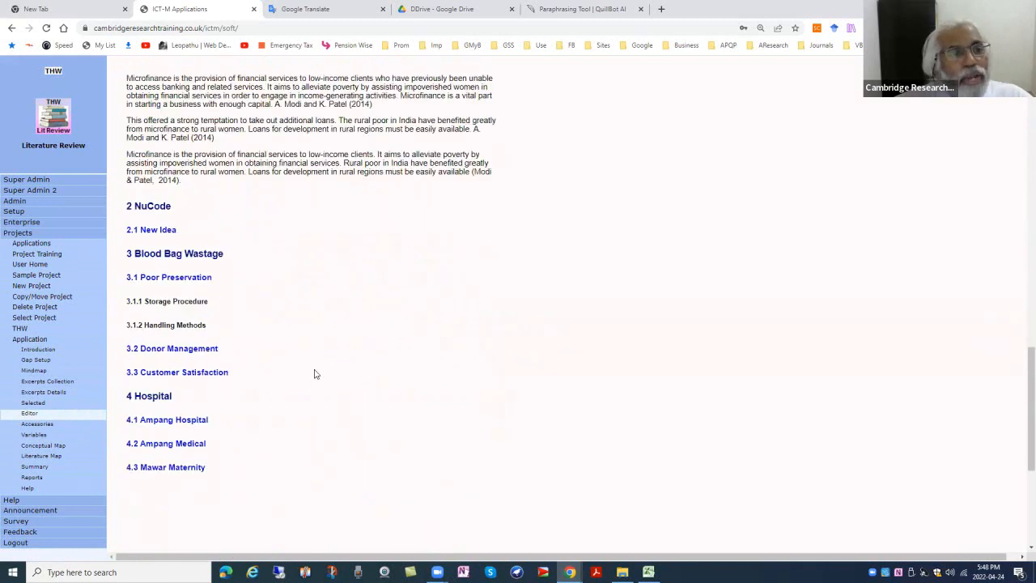
scroll(316, 374, up, 8)
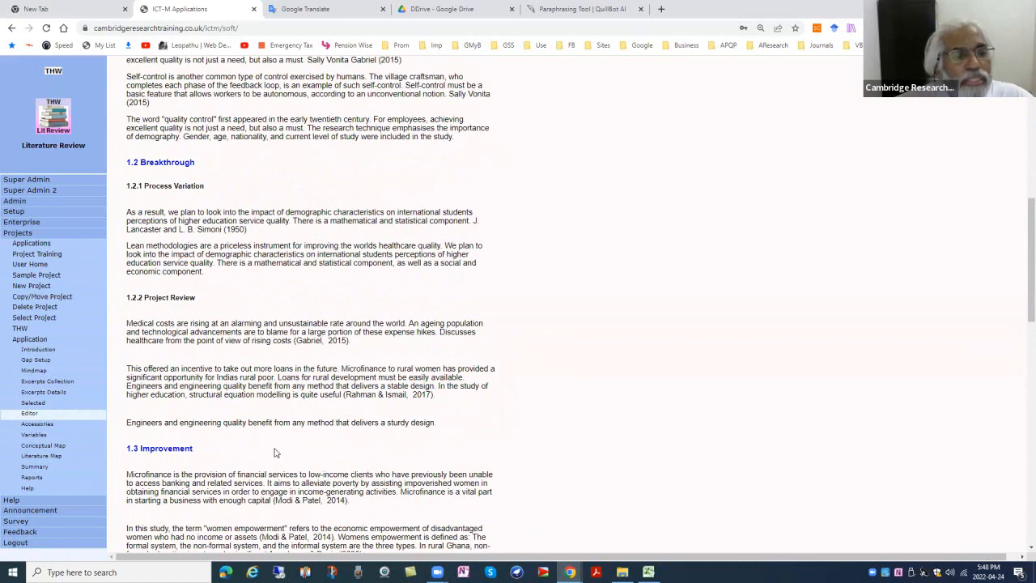
scroll(275, 459, down, 7)
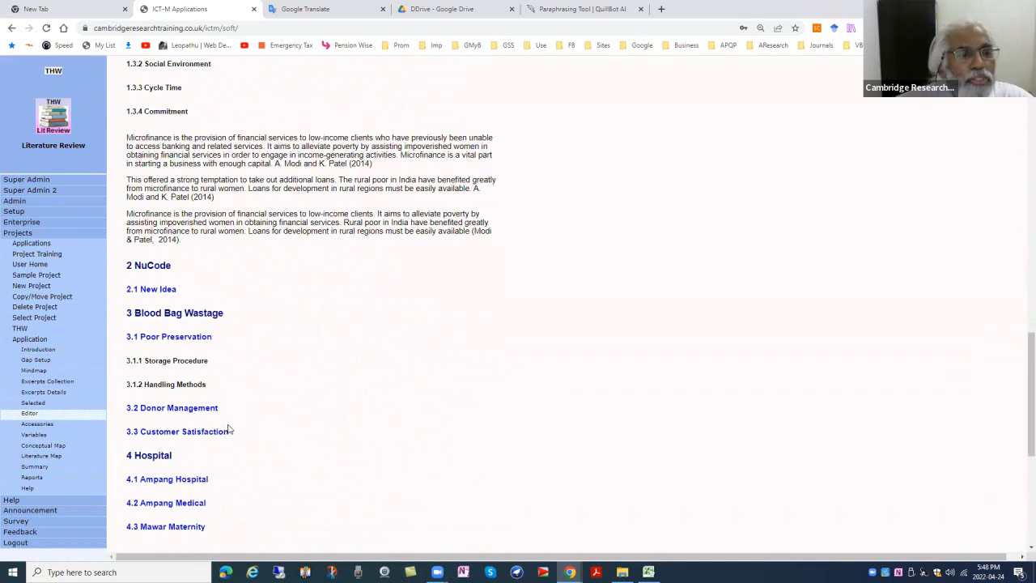
scroll(218, 209, up, 1)
scroll(248, 212, up, 10)
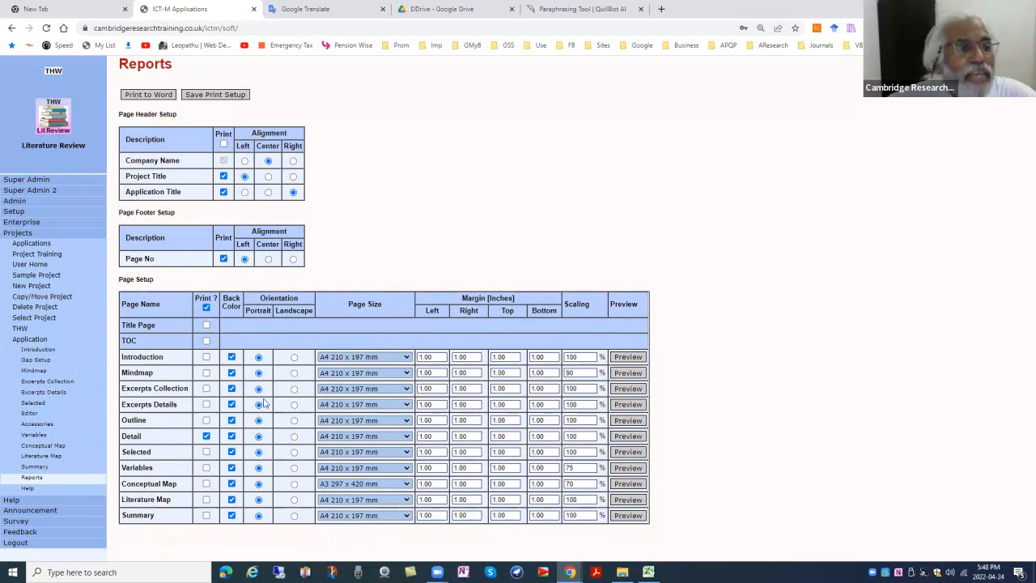
click(29, 413)
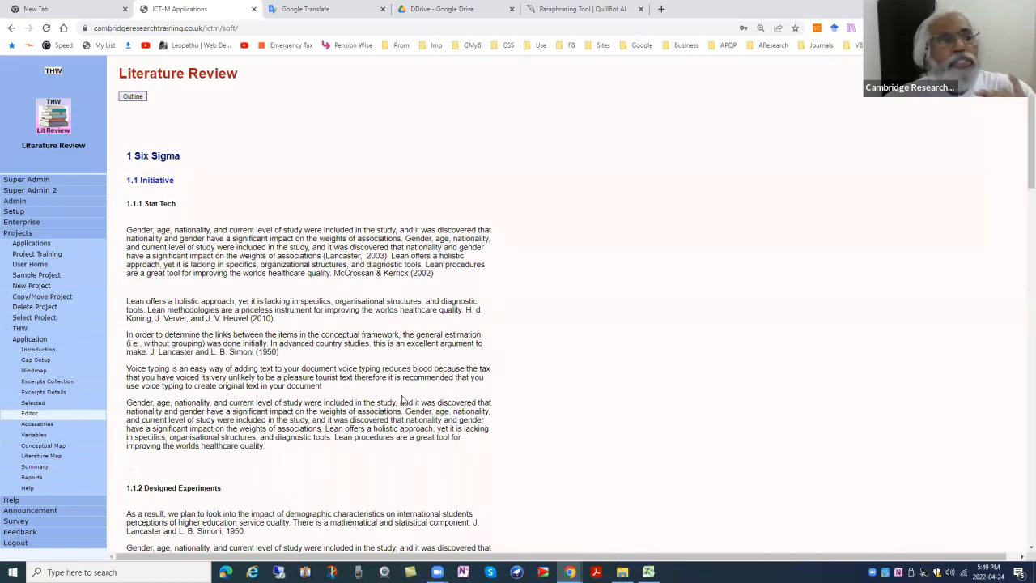
Open the mind map, display the text editor for the Initiative node, and select the Stat Tech node.
click(34, 372)
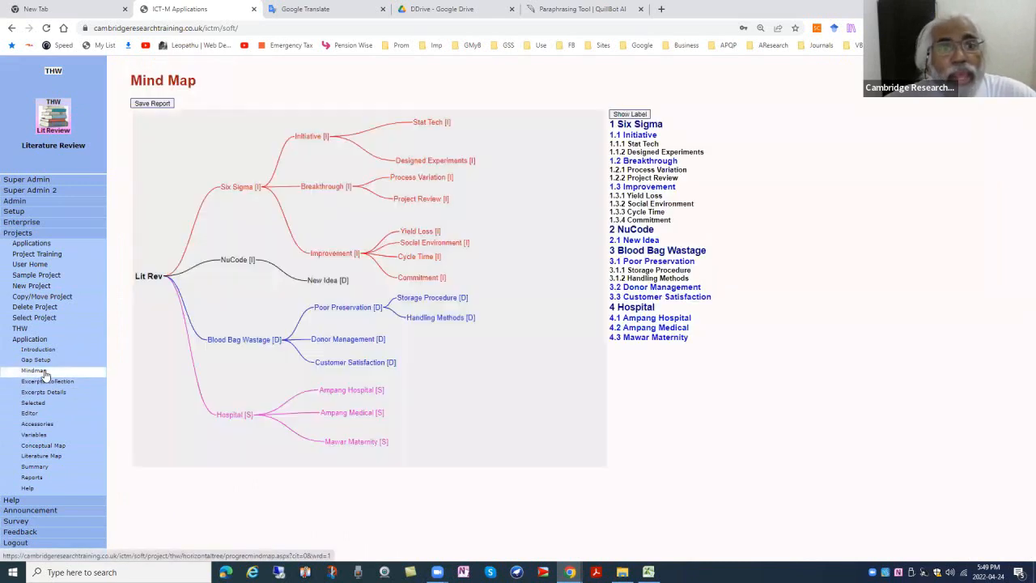
click(313, 138)
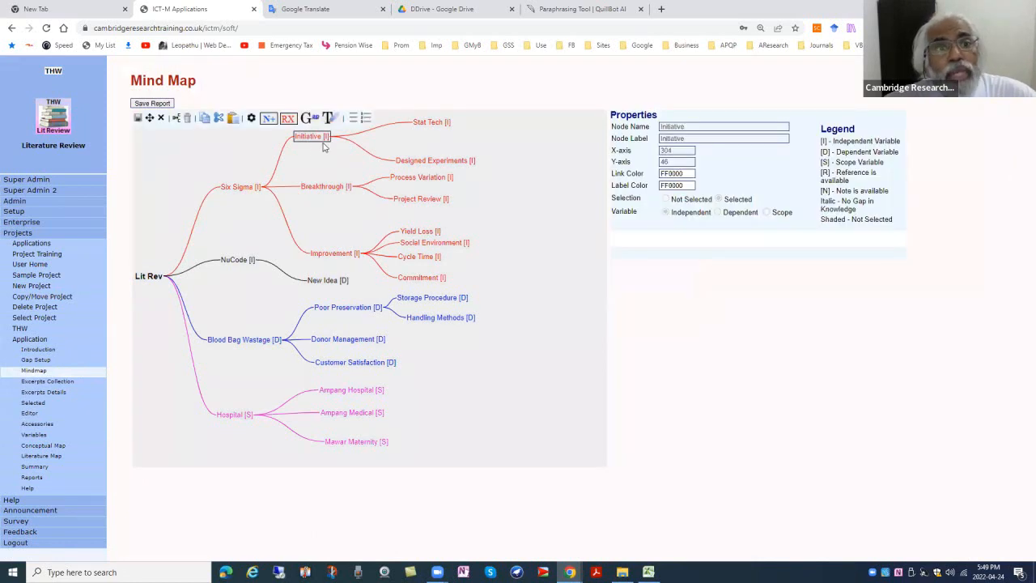
click(330, 118)
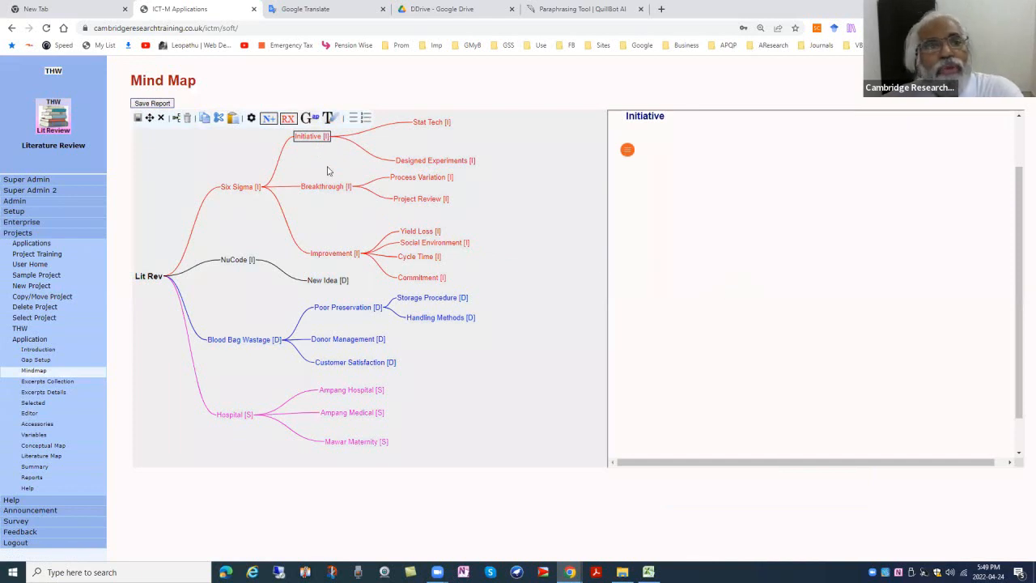
click(429, 123)
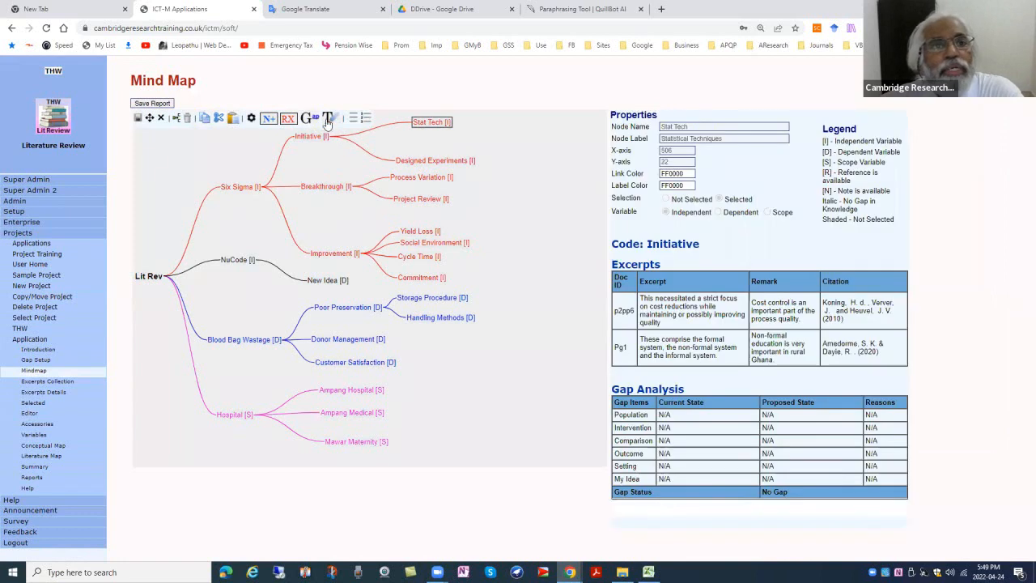
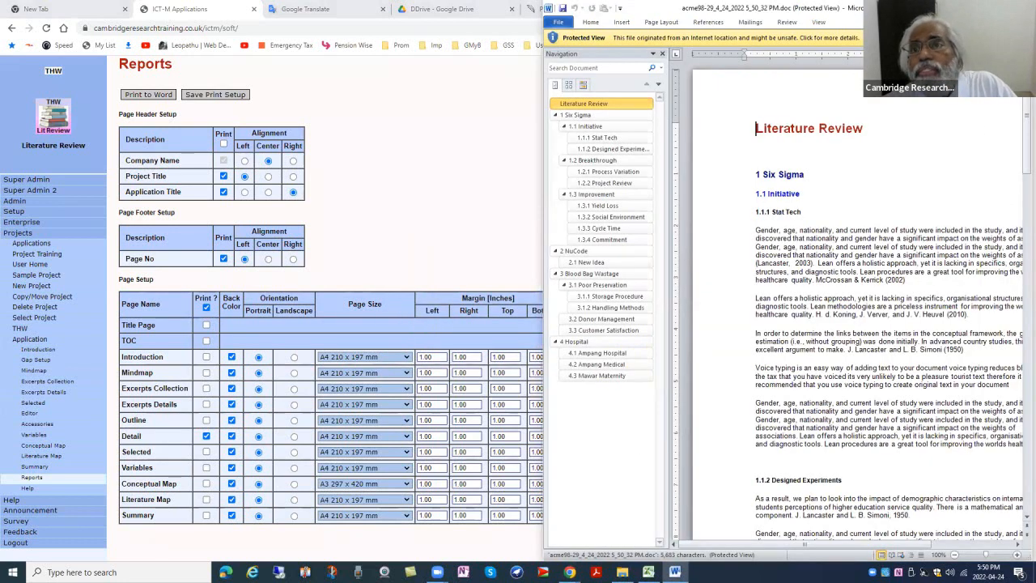
Maximize the exported literature review in Word, hide the navigation pane, and read through the document's pages.
click(994, 7)
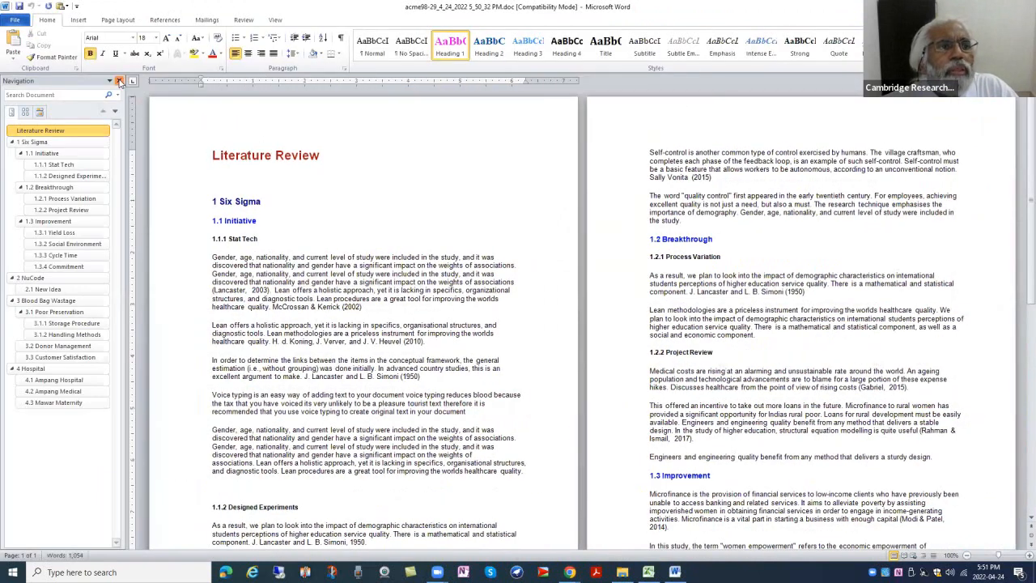
click(119, 82)
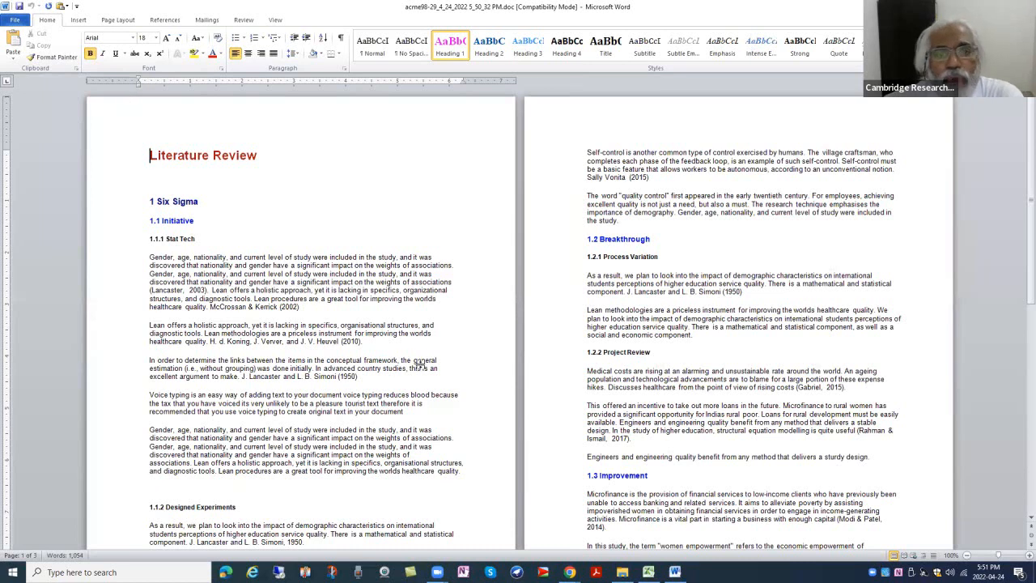
scroll(419, 365, down, 8)
scroll(429, 345, up, 8)
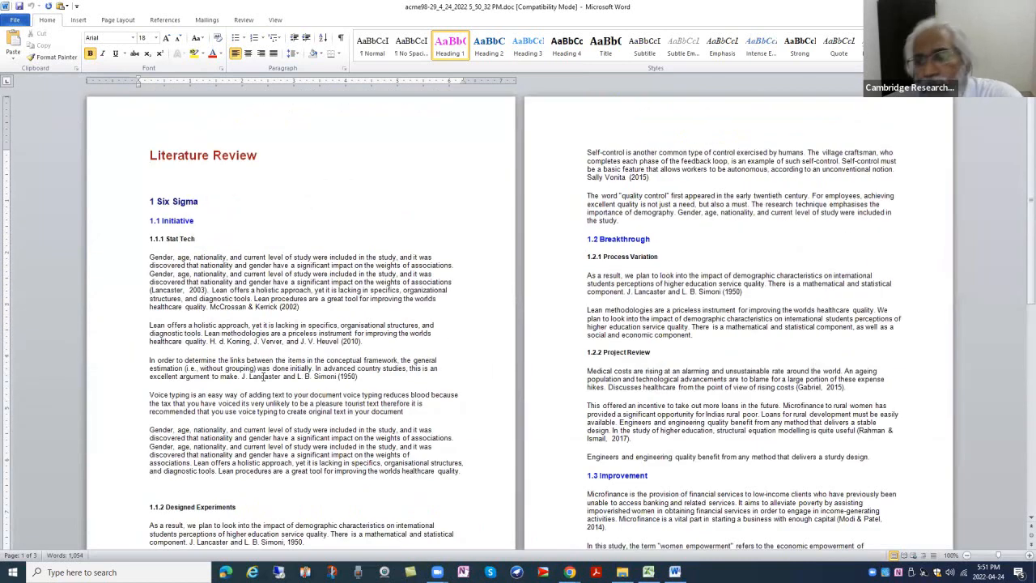
scroll(287, 366, down, 4)
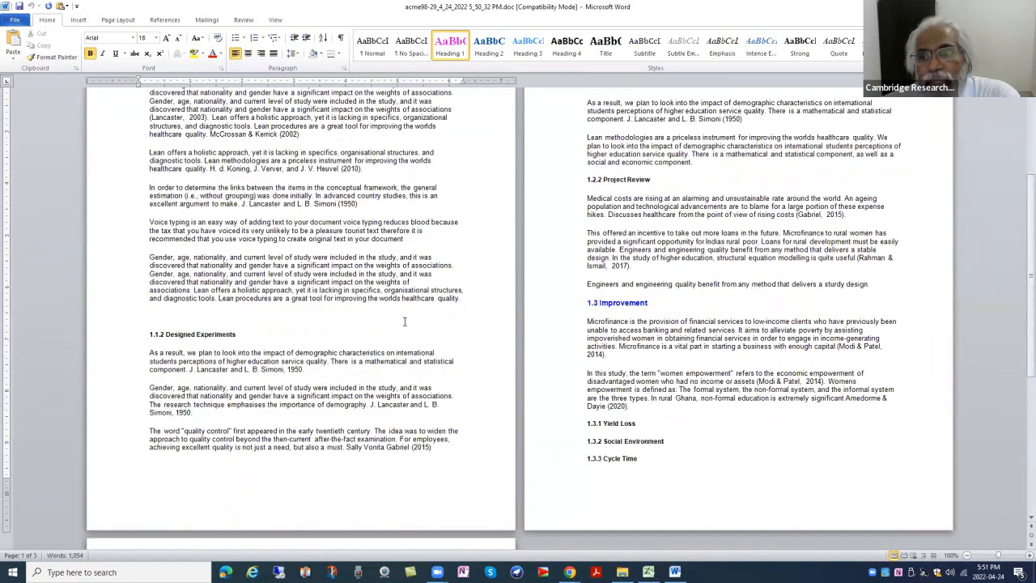
scroll(404, 321, up, 4)
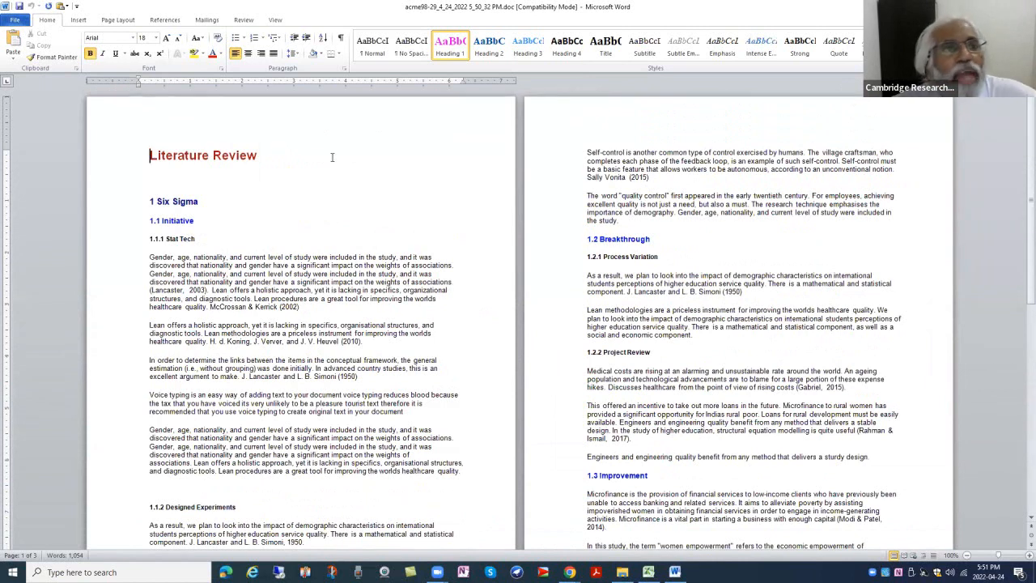
Show the navigation pane and use its headings to visit the Project Review, Yield Loss and Stat Tech sections.
click(275, 20)
click(137, 57)
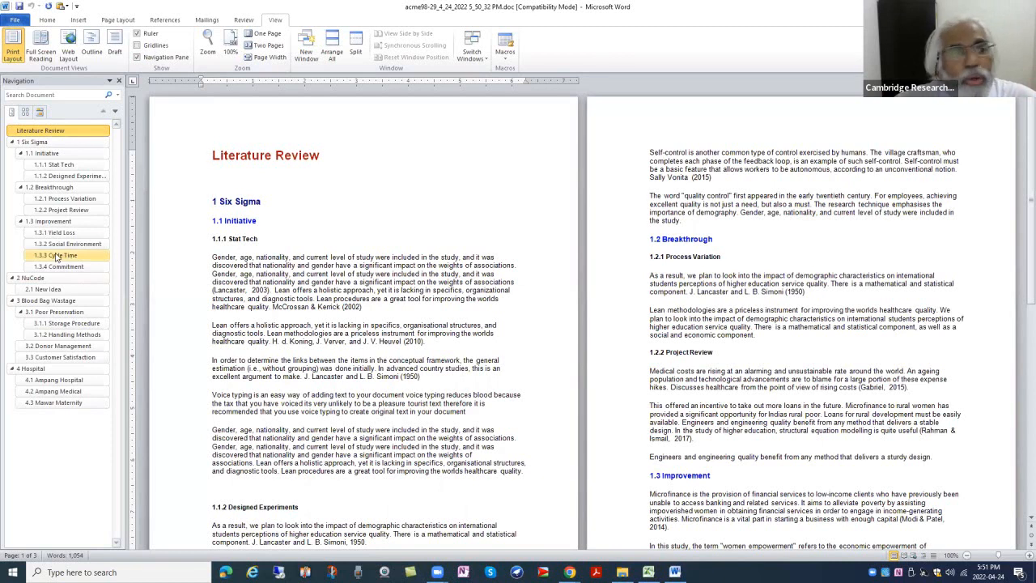
click(57, 211)
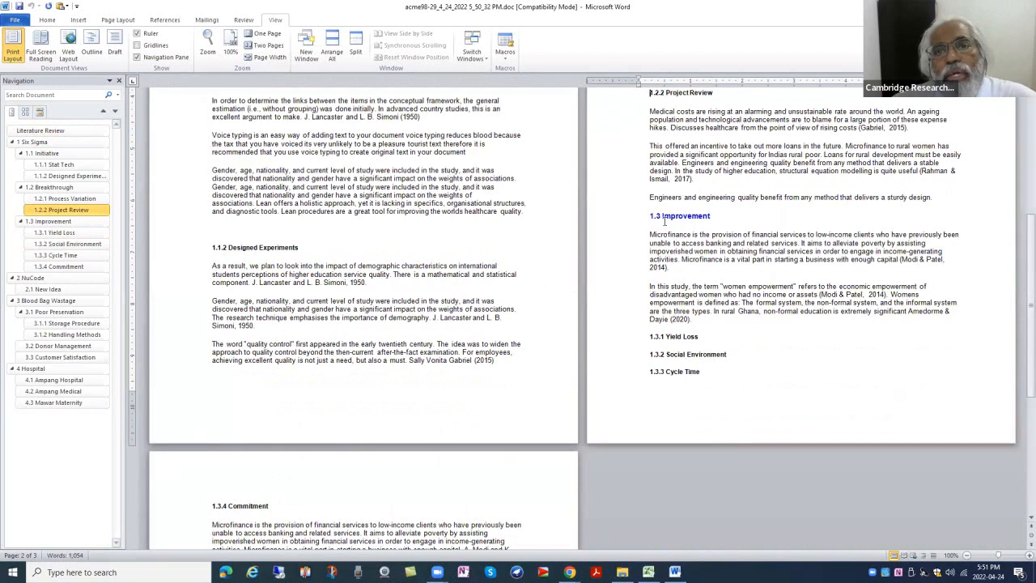
click(54, 232)
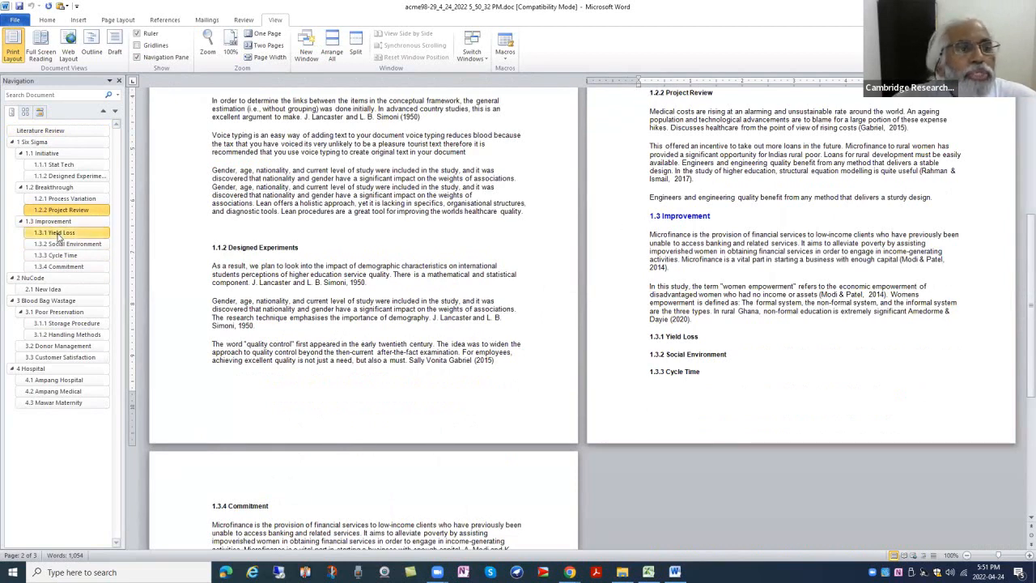
scroll(647, 194, up, 2)
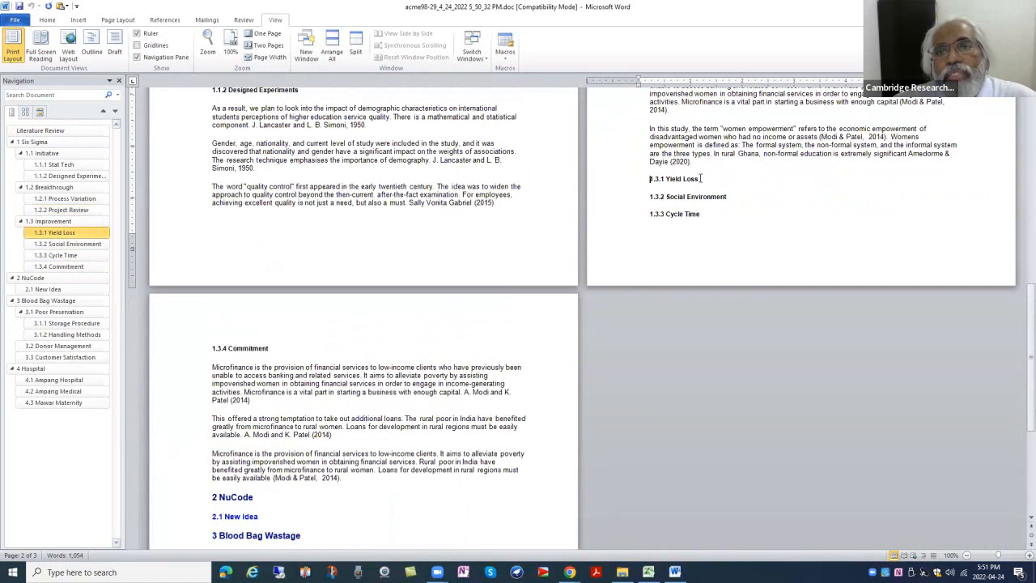
click(53, 165)
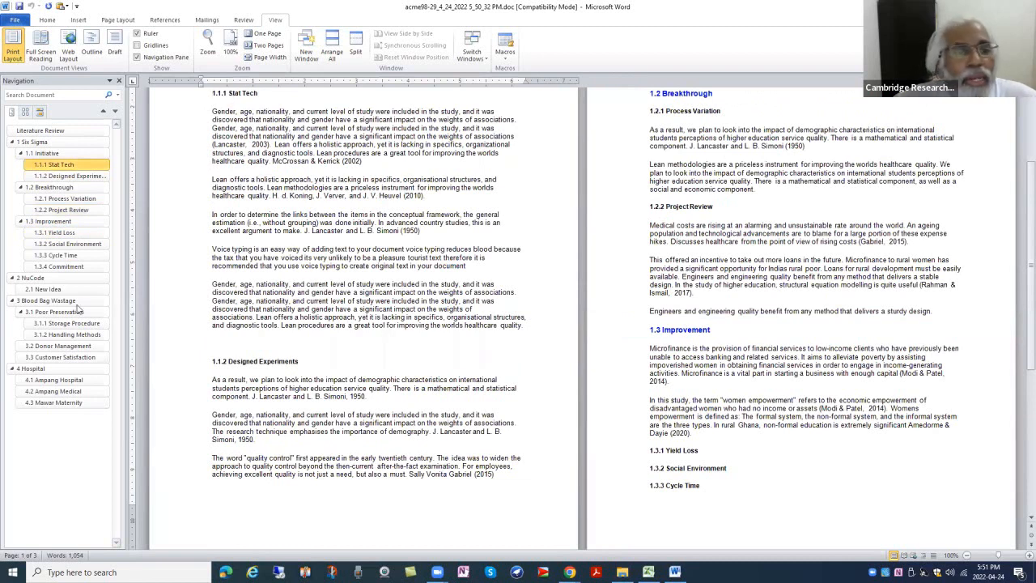
Select the 1.1.2 Designed Experiments heading and check which heading style it uses.
click(163, 368)
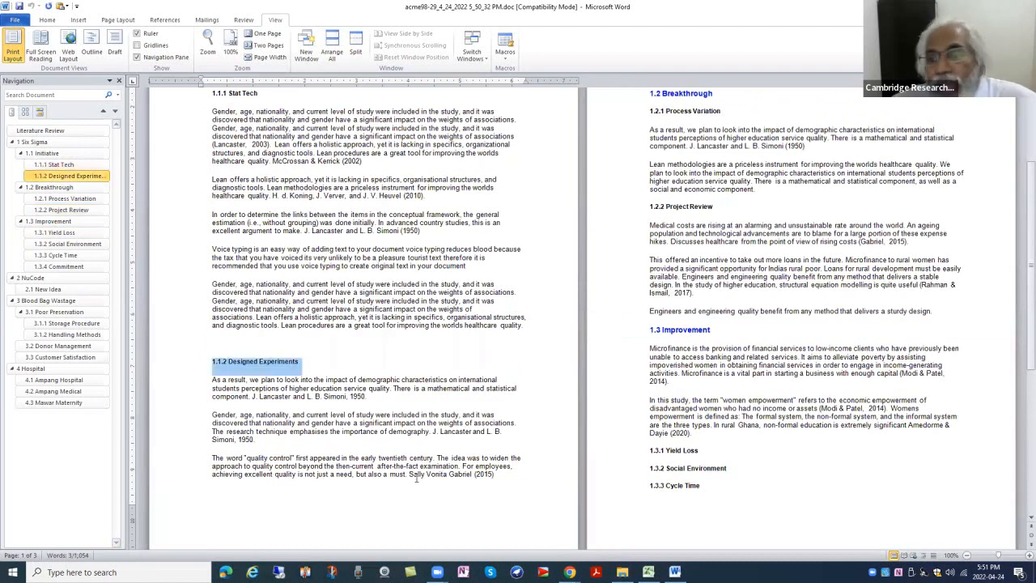
click(47, 19)
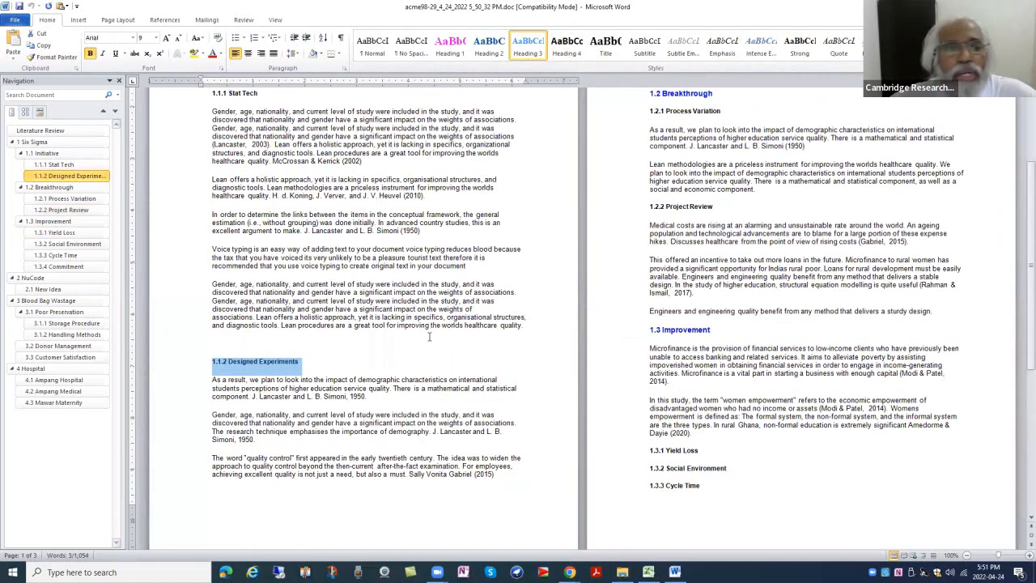
scroll(548, 319, up, 4)
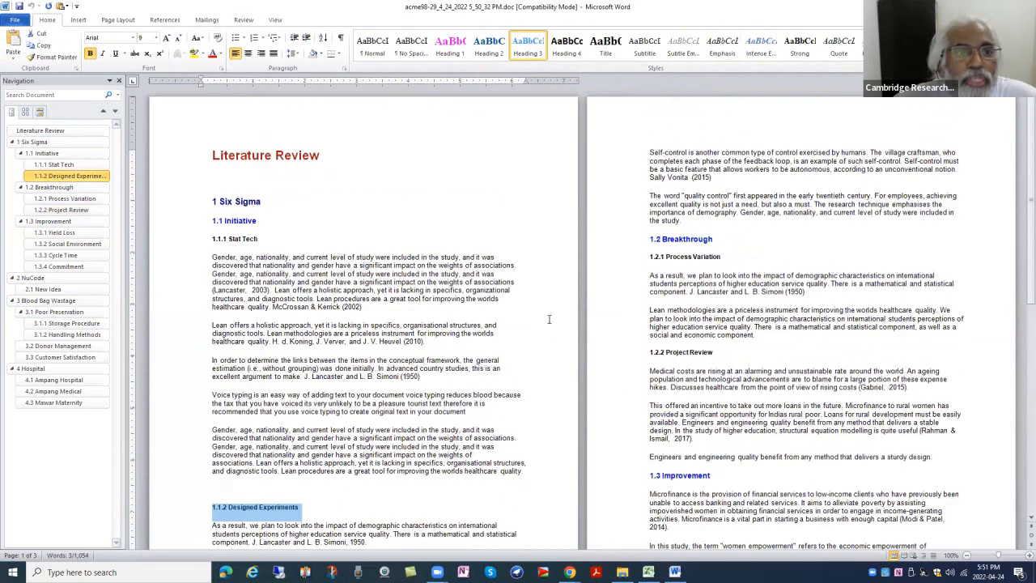
Insert a page break below the Literature Review title and place the cursor on the empty line beneath the title.
click(228, 177)
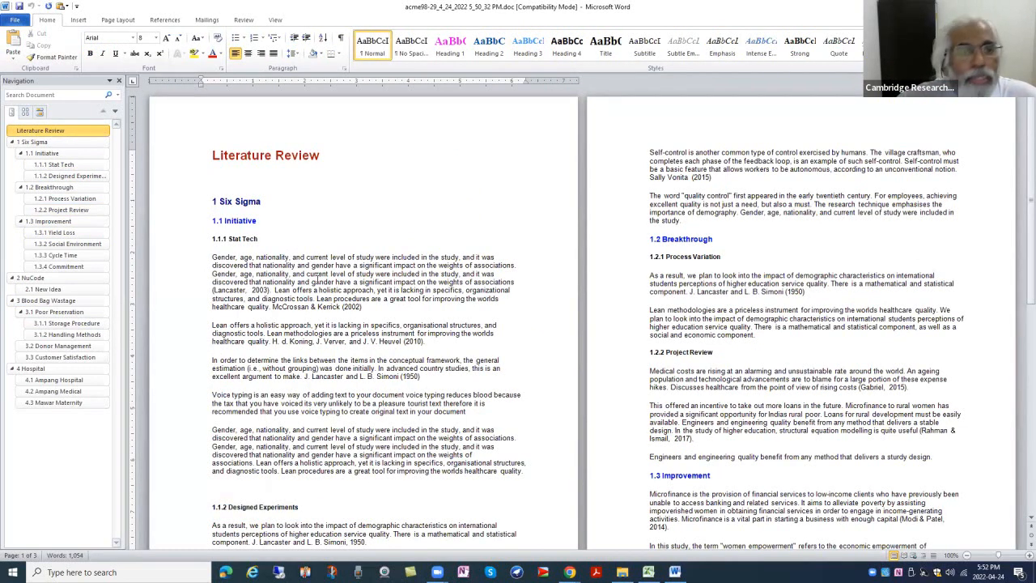
key(ctrl+Return)
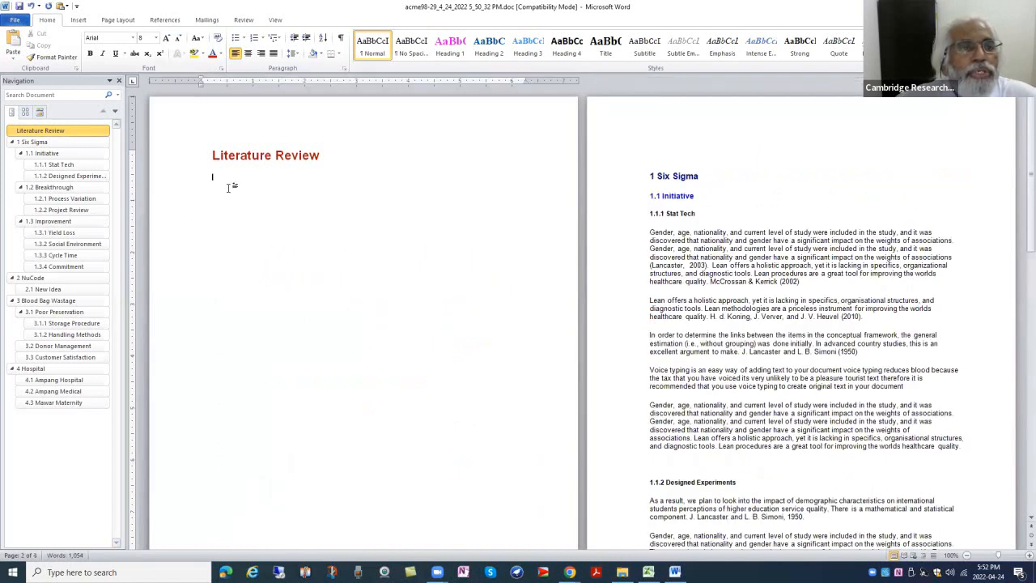
click(227, 187)
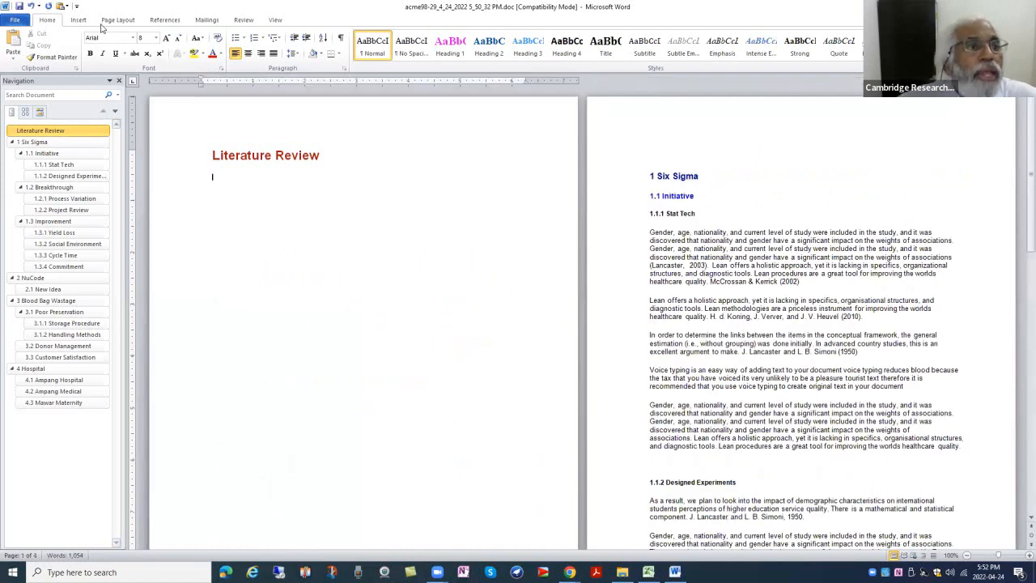
Insert the Automatic Table 1 table of contents beneath the Literature Review title.
click(165, 20)
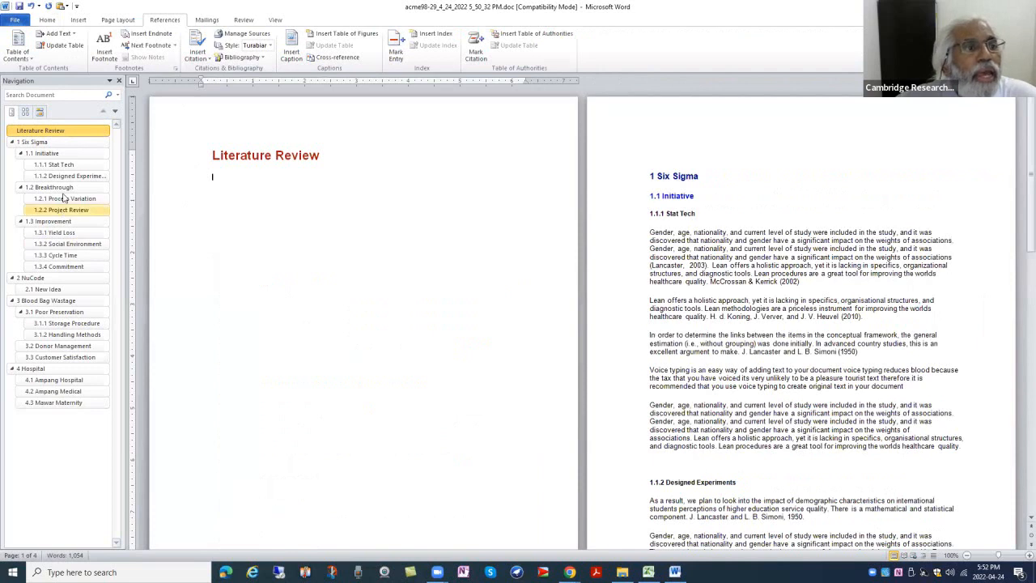
click(14, 53)
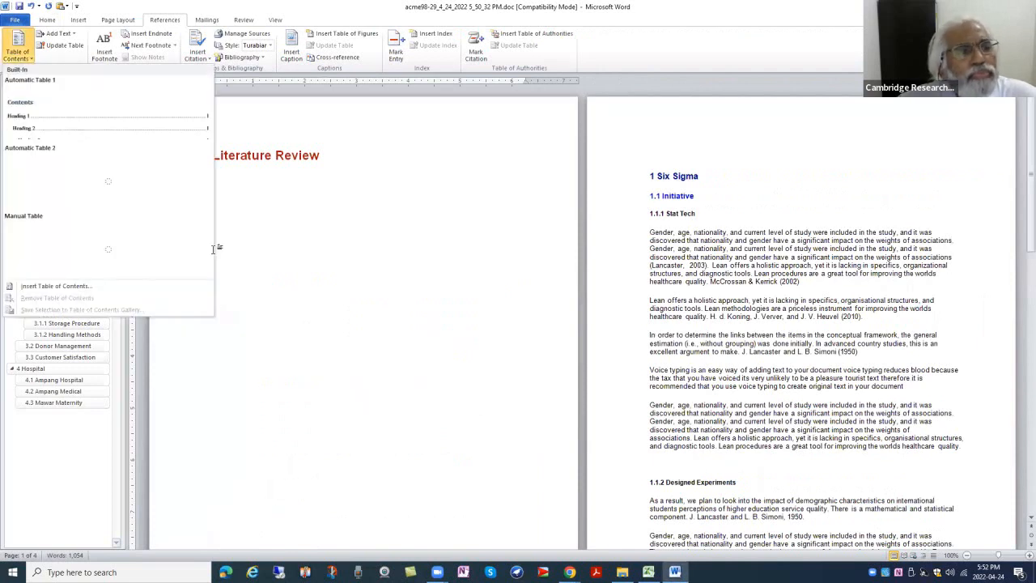
click(26, 127)
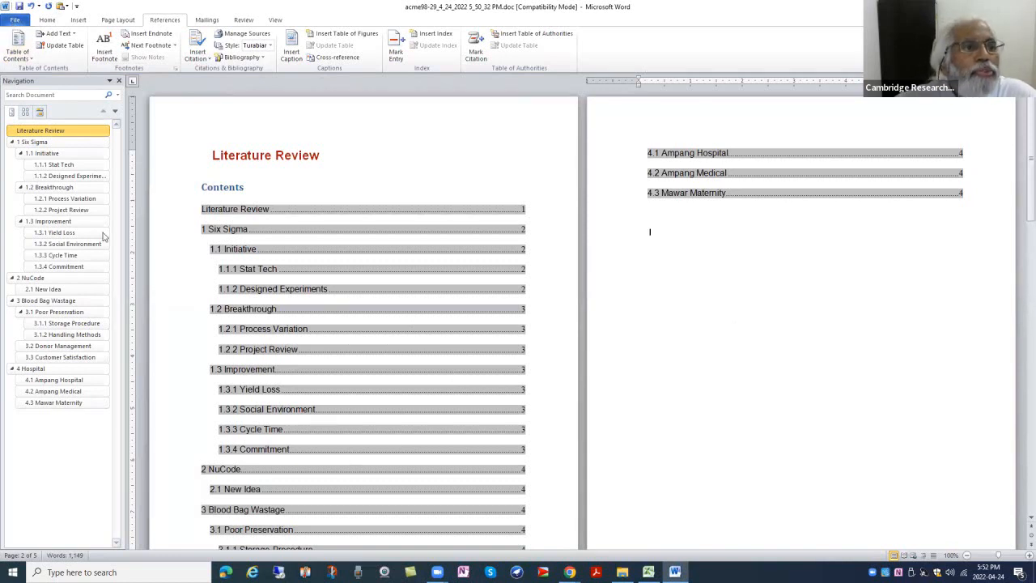
Set the document's field shading option to Never so the table of contents has no grey background.
click(14, 19)
click(34, 228)
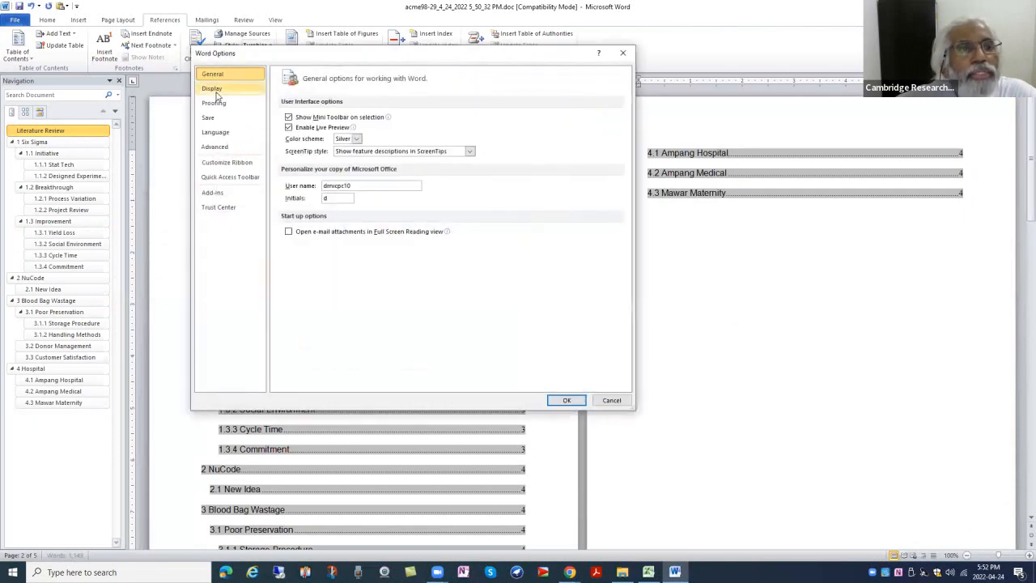
click(214, 90)
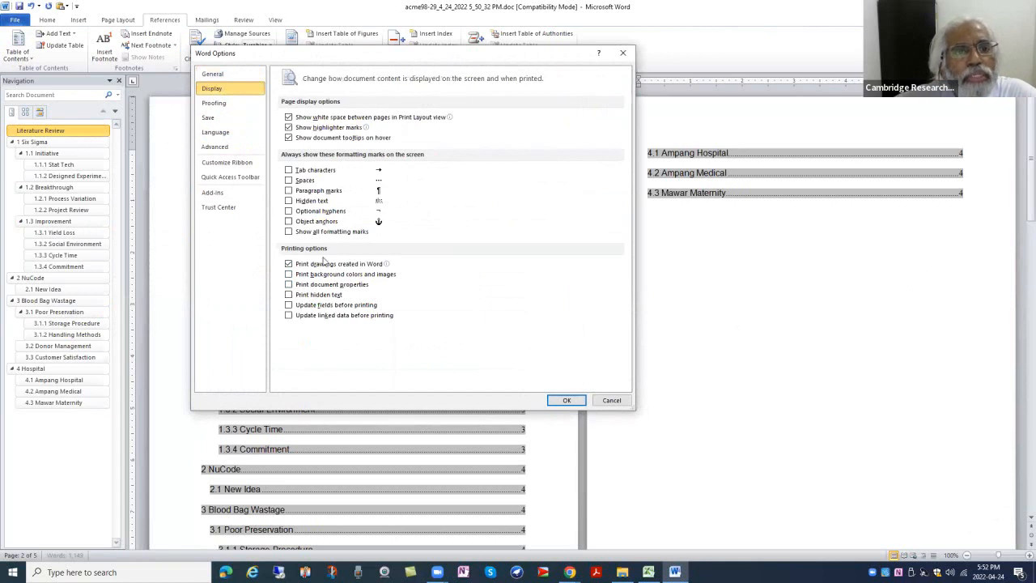
click(213, 103)
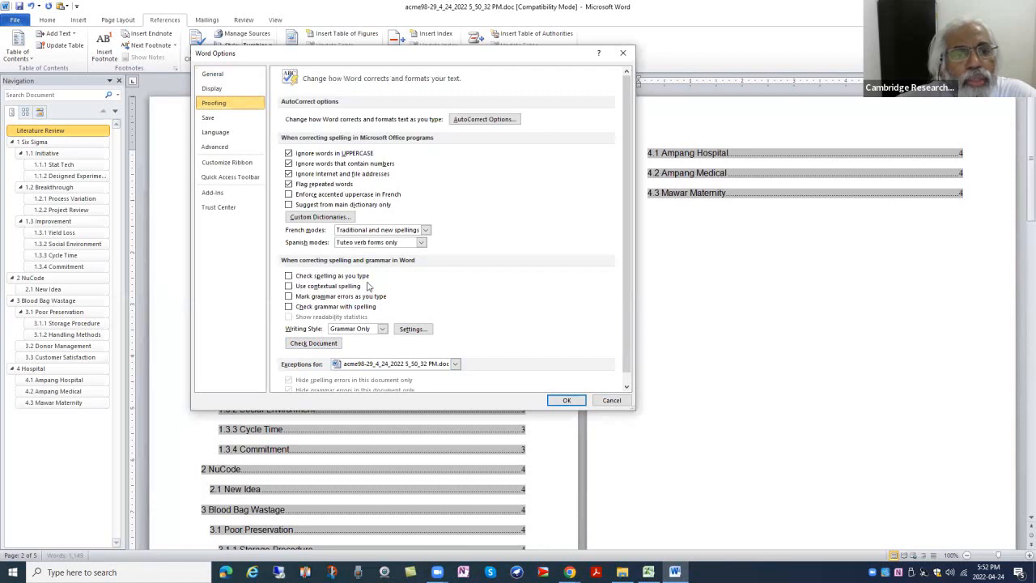
scroll(369, 309, down, 1)
scroll(369, 309, up, 1)
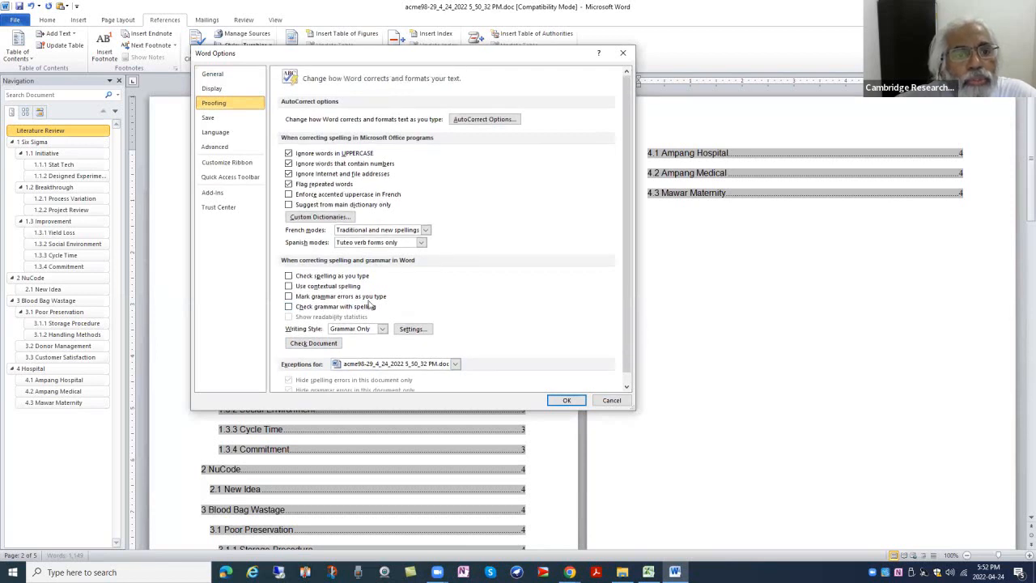
click(220, 148)
scroll(386, 354, down, 5)
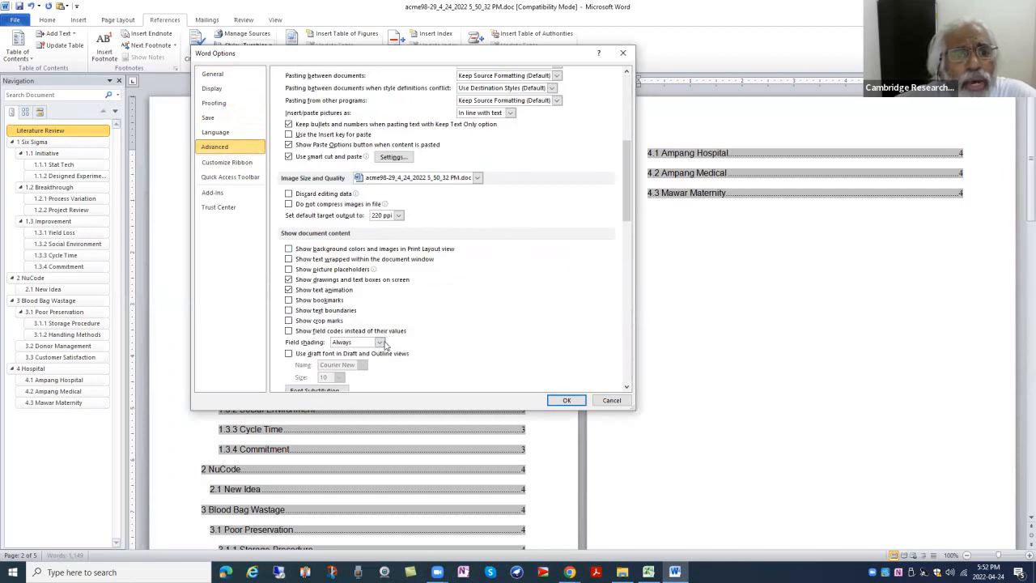
click(378, 342)
click(372, 355)
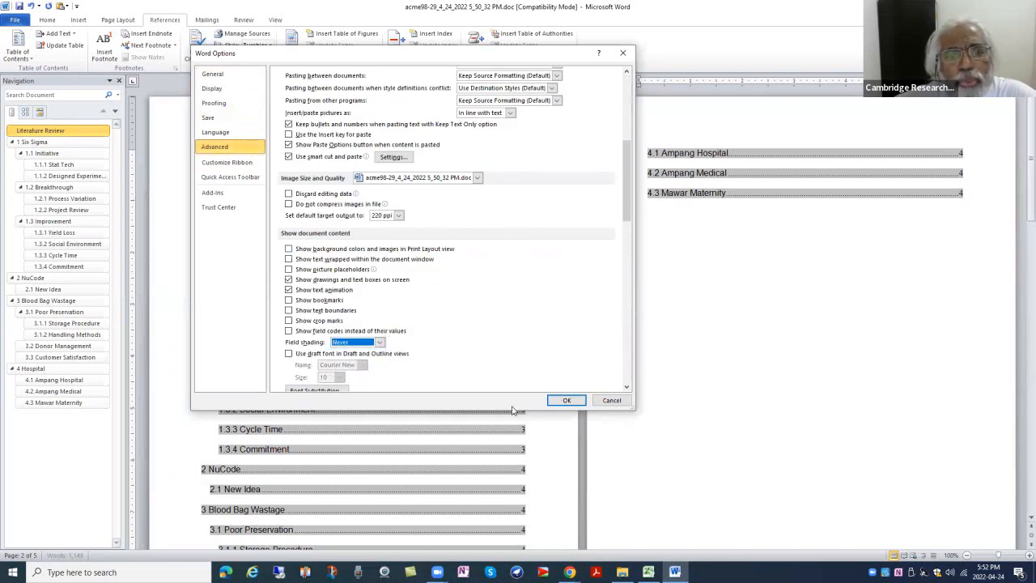
click(564, 400)
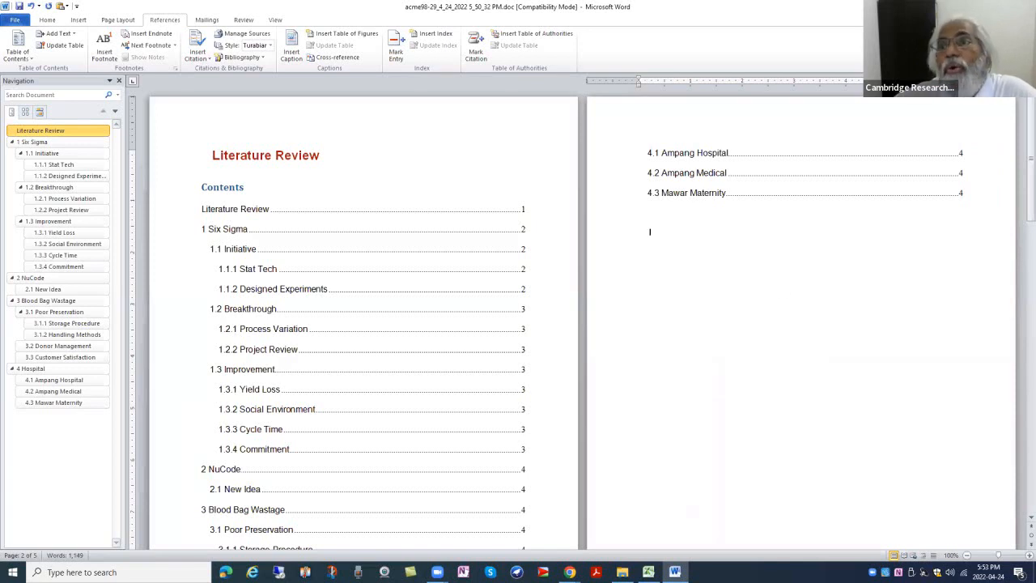
Close the Word document, return to the applet in the browser, and view its Conceptual Map and Literature Map.
click(1024, 6)
click(519, 301)
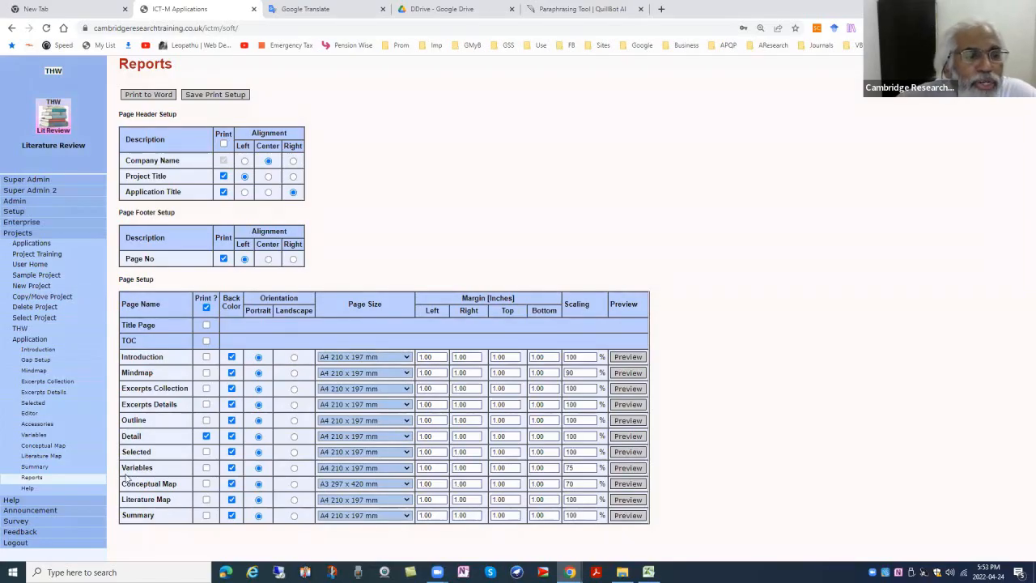
click(40, 448)
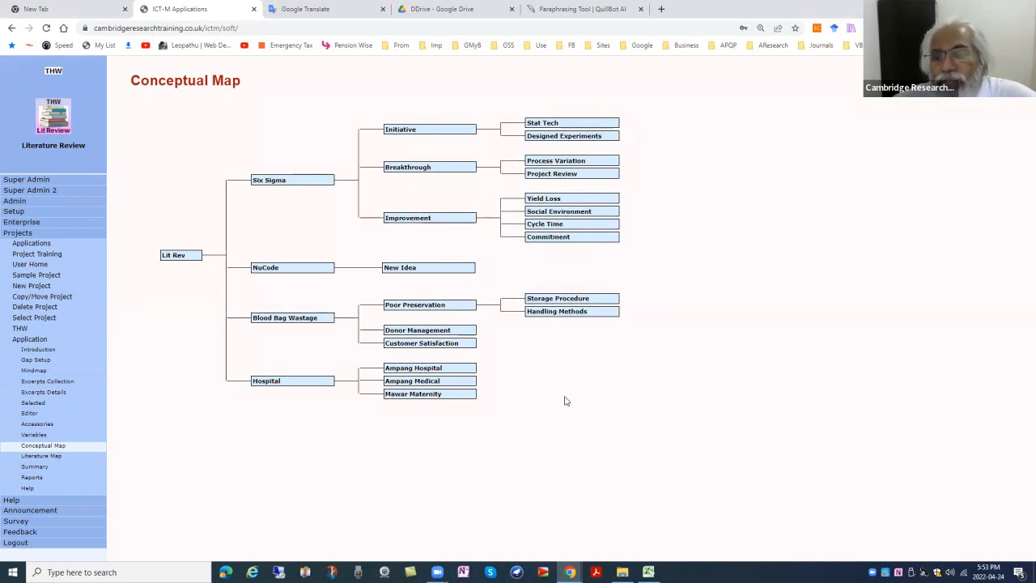
click(49, 458)
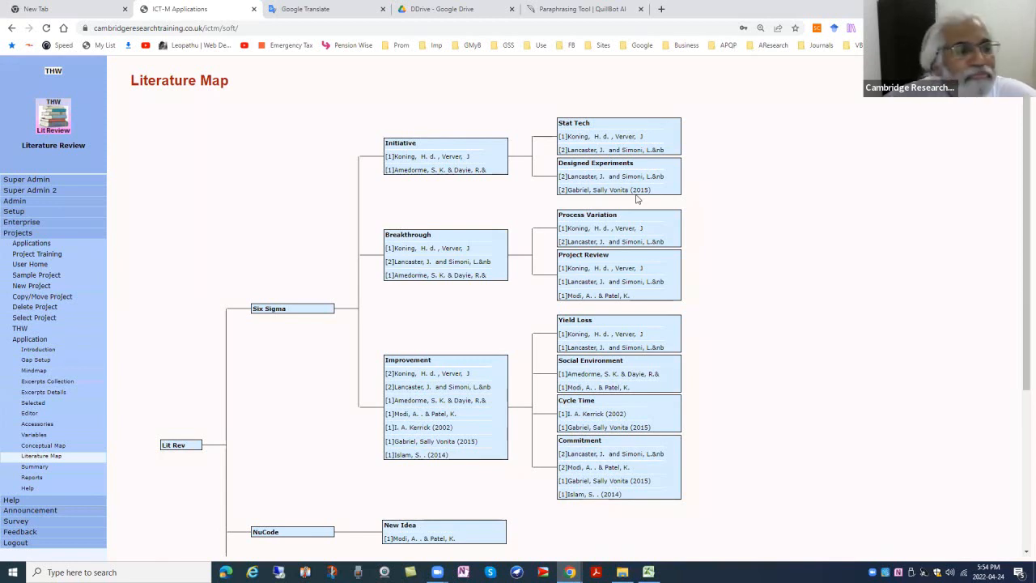
Open the Qualitative Analysis applet from the project flow and look through its respondents list and excerpts collection.
click(54, 71)
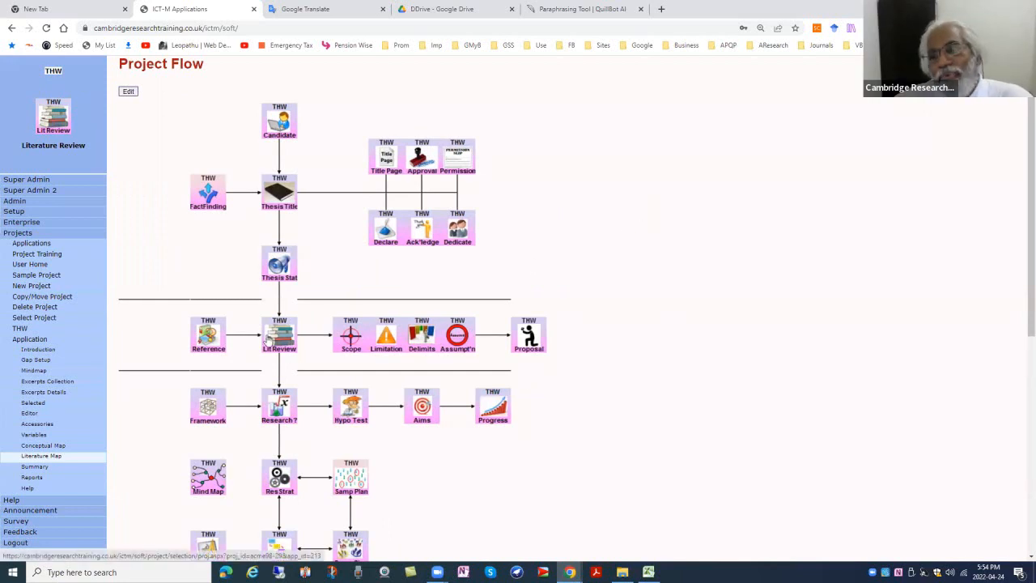
scroll(275, 393, down, 2)
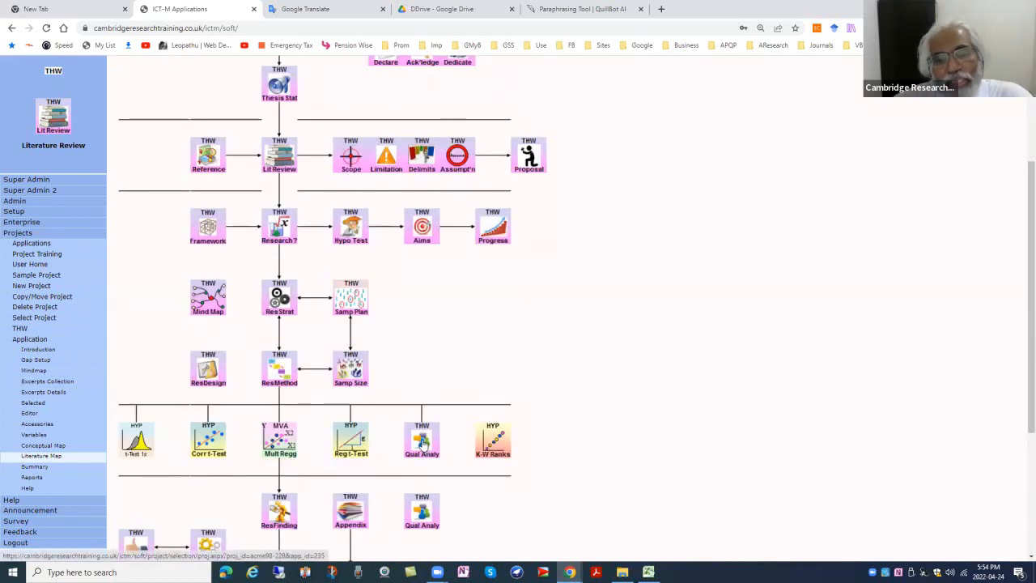
click(419, 435)
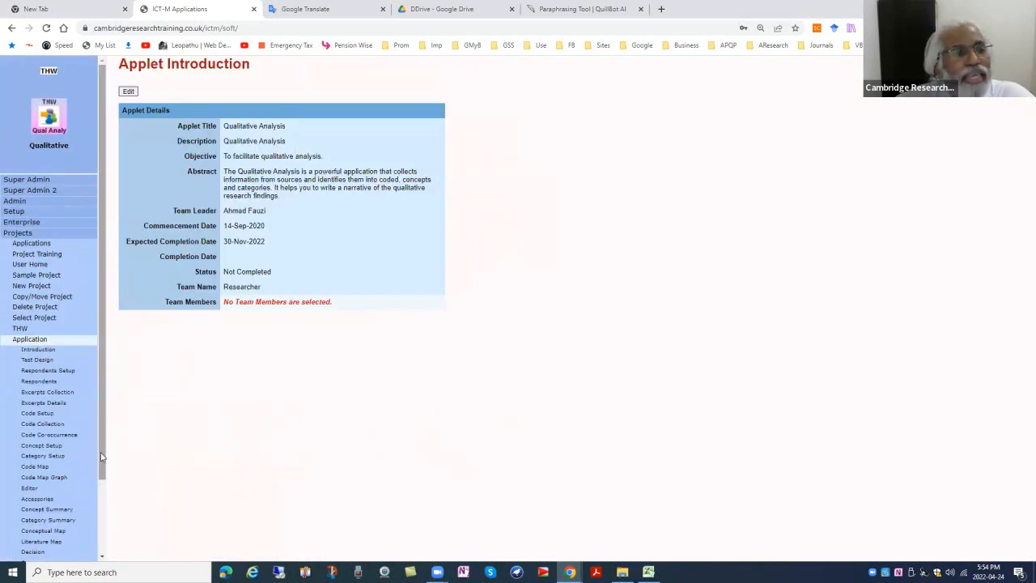
scroll(91, 473, down, 1)
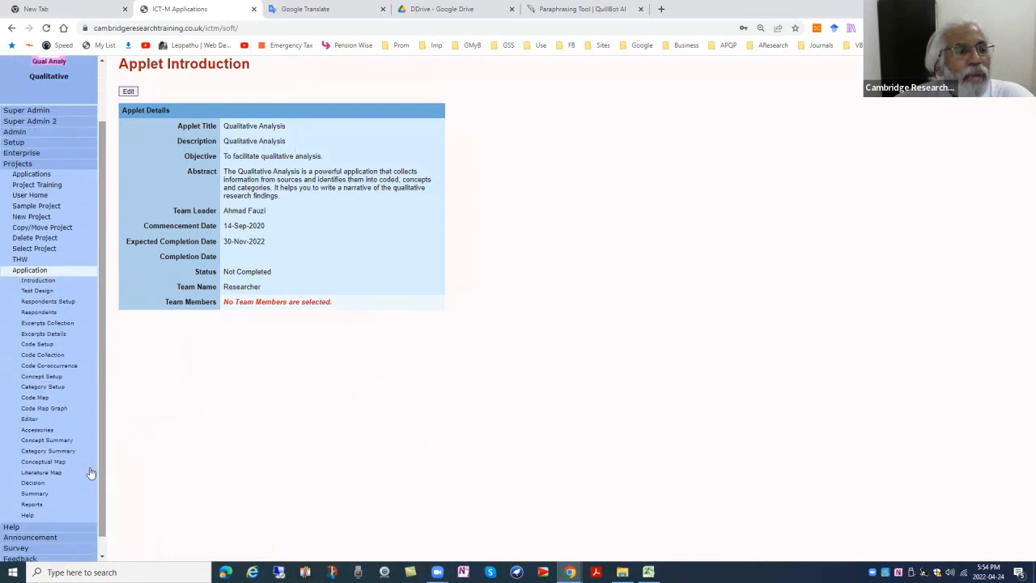
click(45, 334)
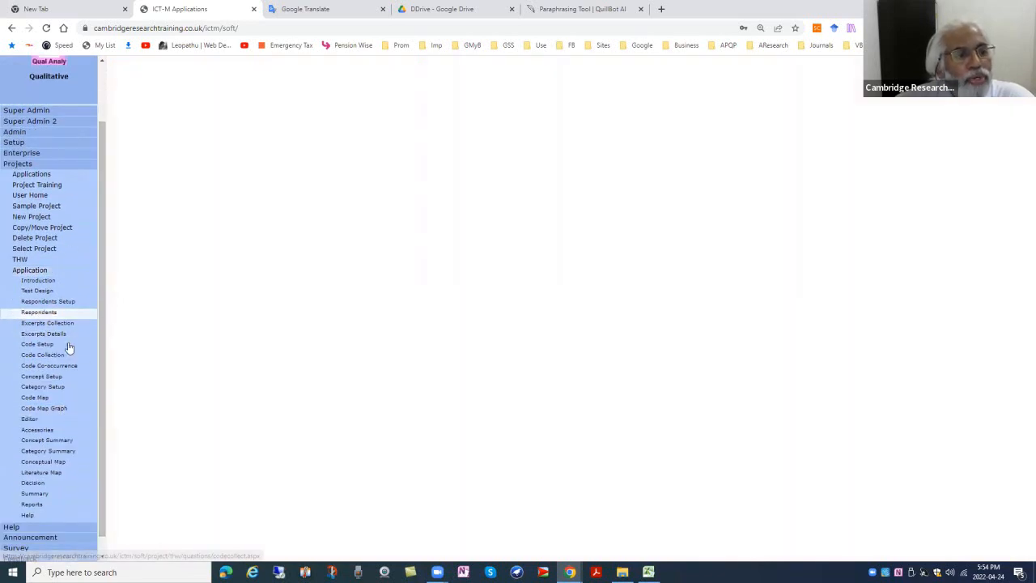
click(65, 323)
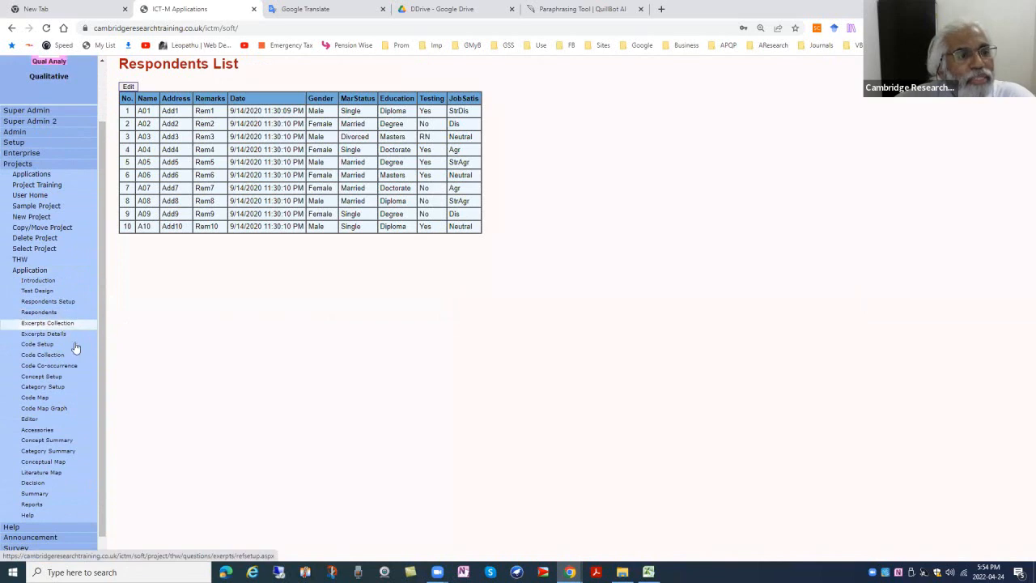
View the Code Map and the Code Map Graph charts of codes, concepts and categories.
click(38, 397)
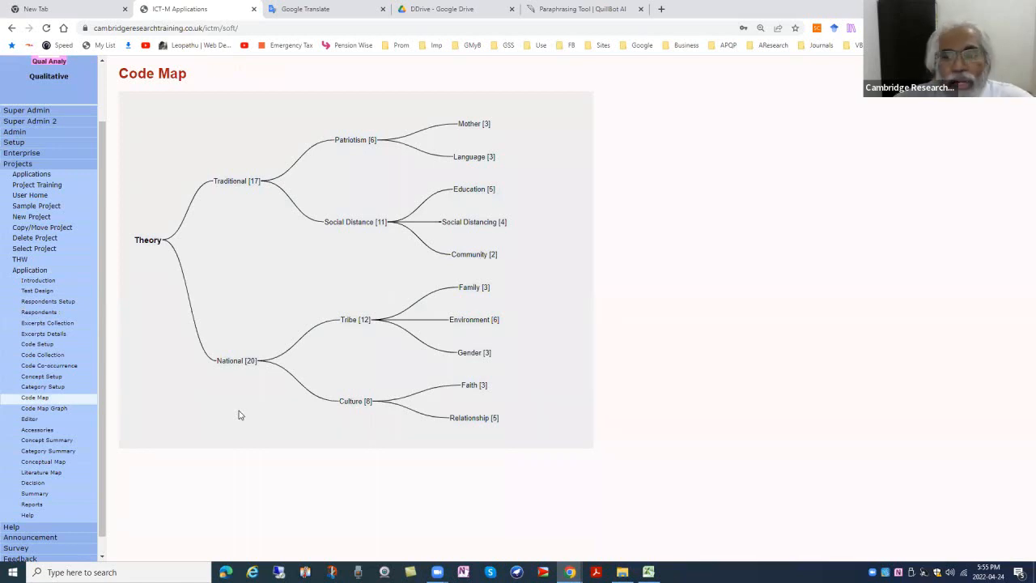
click(55, 414)
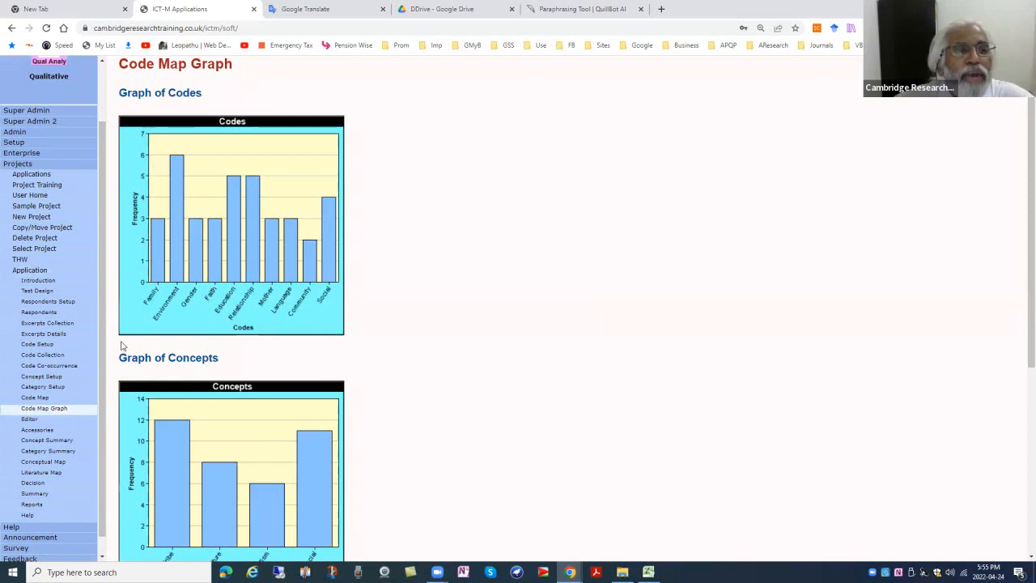
scroll(245, 327, down, 2)
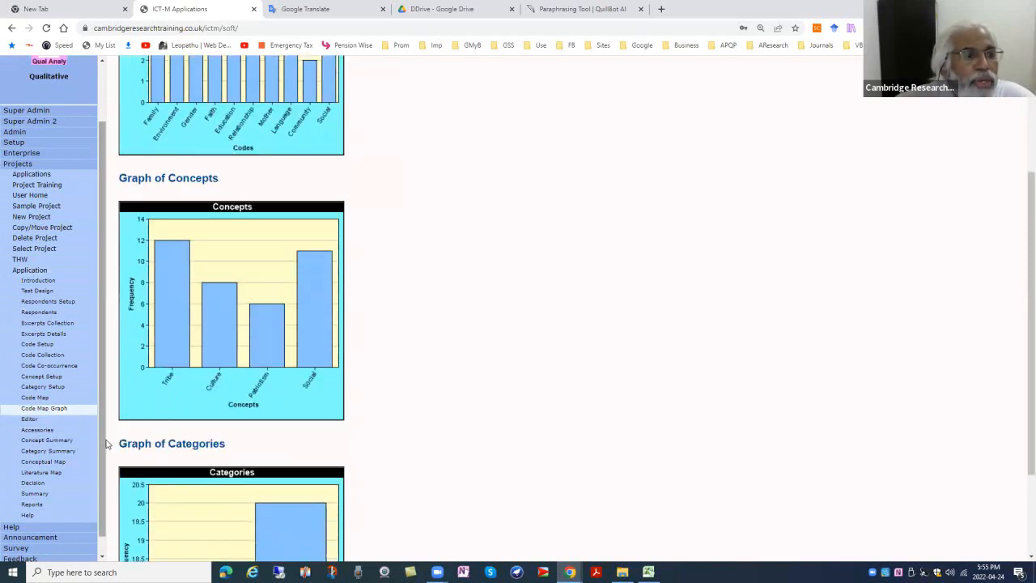
Open the Code Co-occurrence matrix and review the Relationship X Relationship excerpts by code and by respondent gender.
click(50, 366)
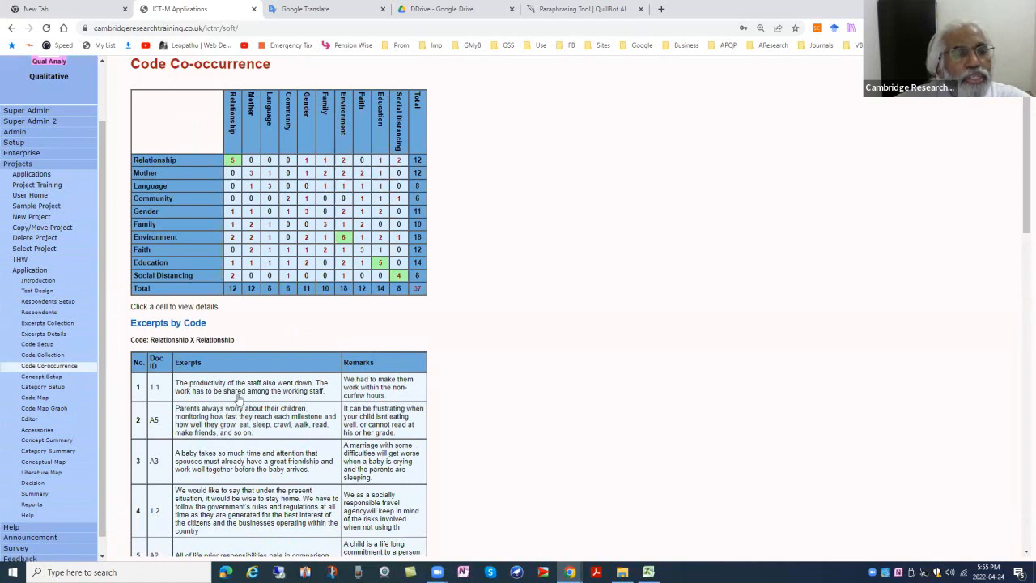
scroll(240, 397, down, 3)
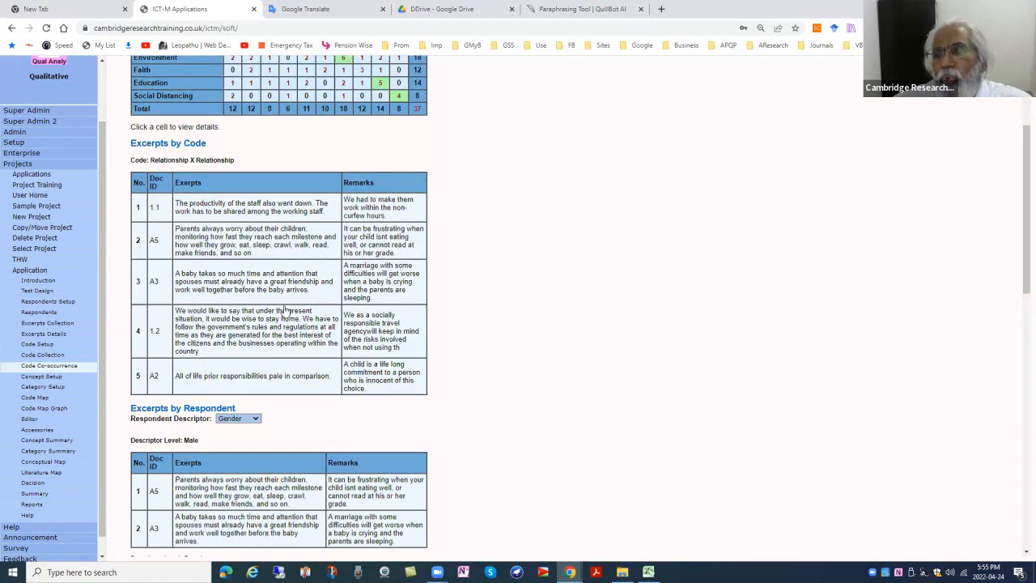
scroll(286, 304, up, 2)
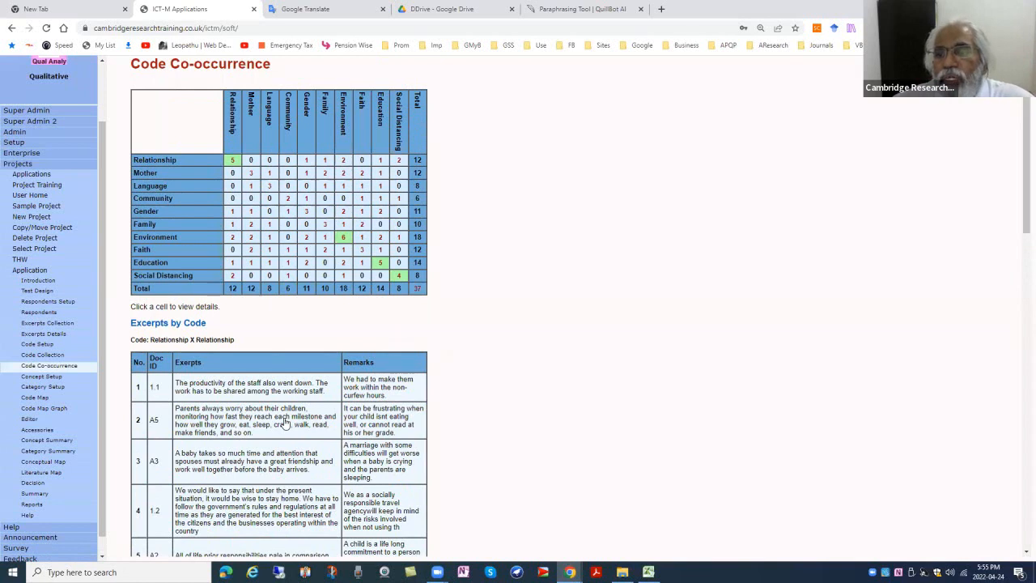
scroll(279, 425, down, 2)
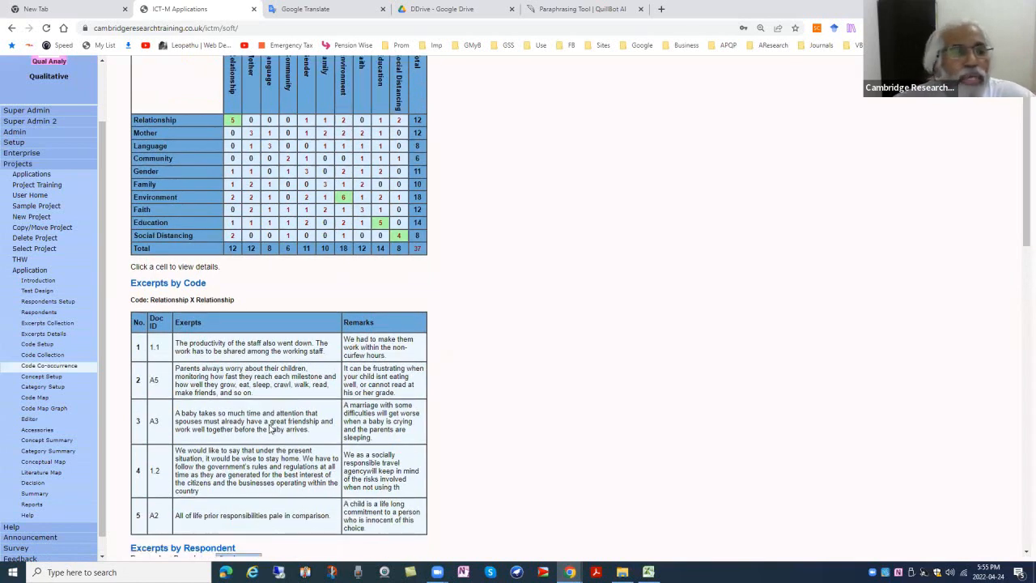
scroll(356, 350, down, 4)
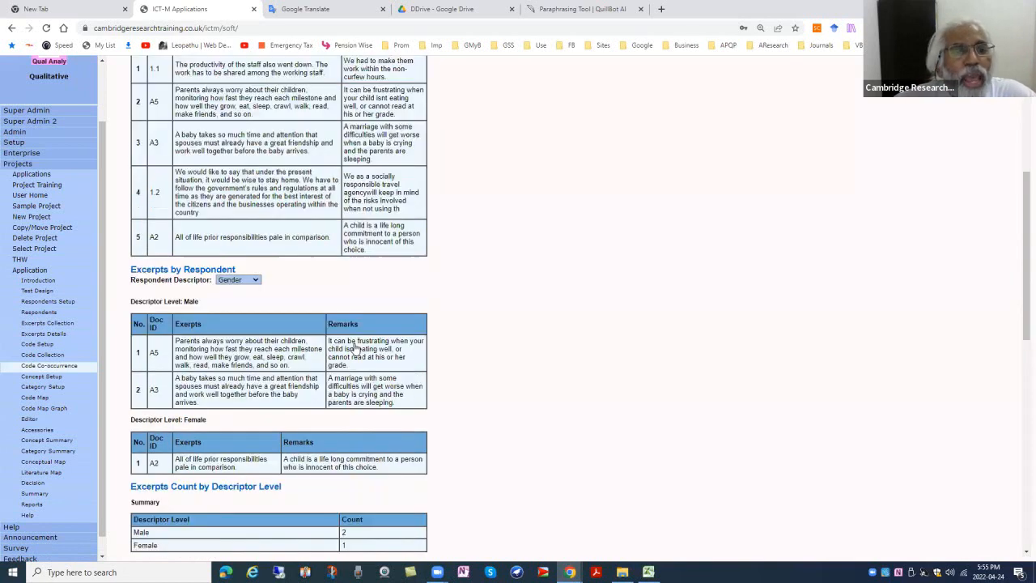
scroll(253, 243, up, 2)
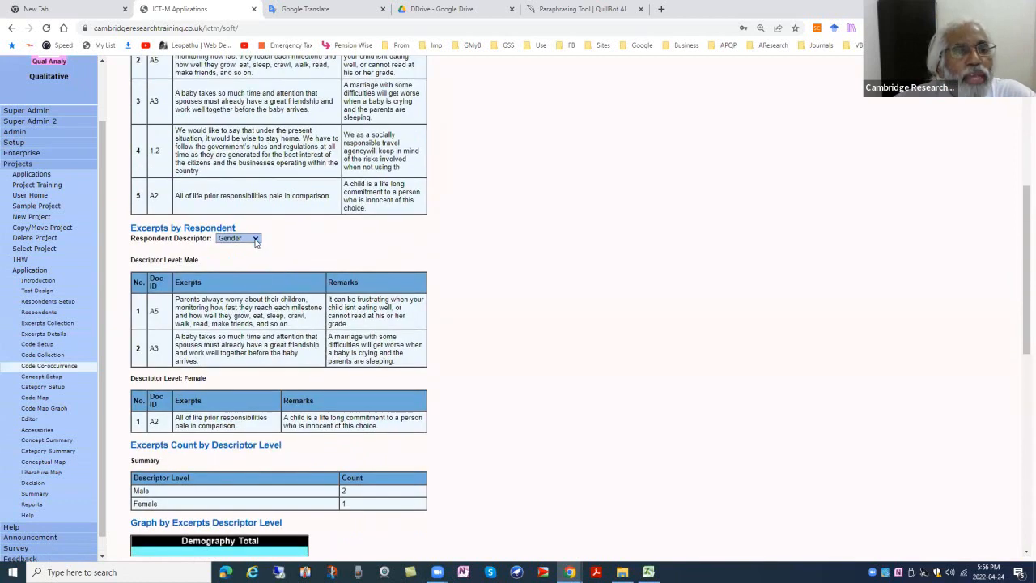
Switch the respondent descriptor to MarStatus and review the resulting excerpts, counts and demography graphs.
click(255, 241)
click(236, 257)
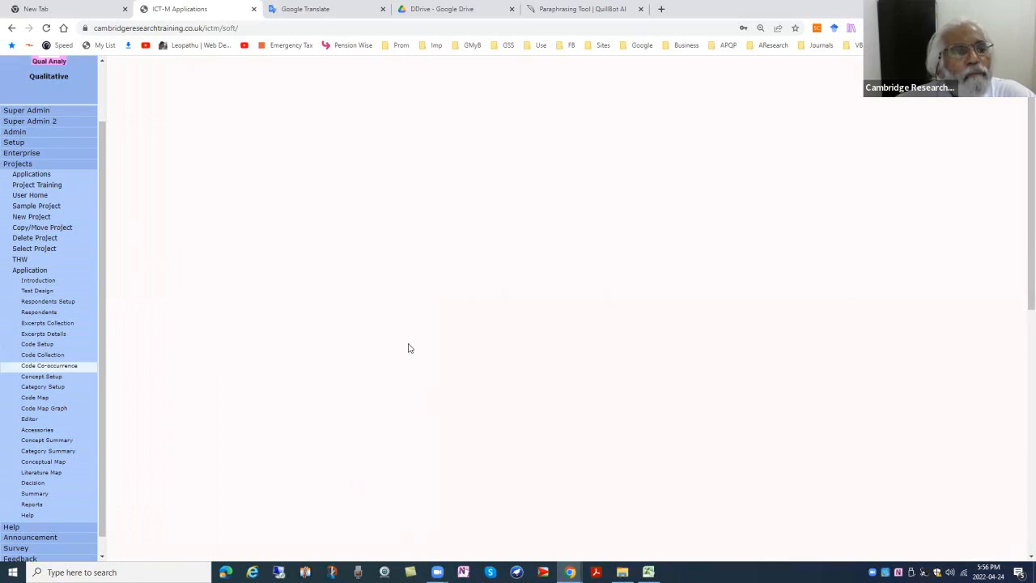
scroll(386, 379, down, 10)
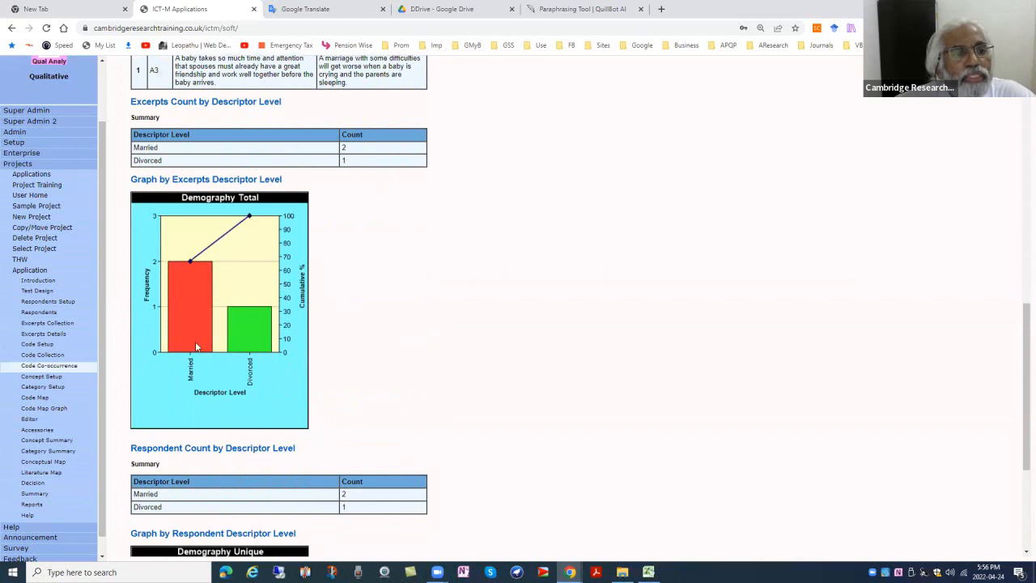
scroll(352, 397, down, 3)
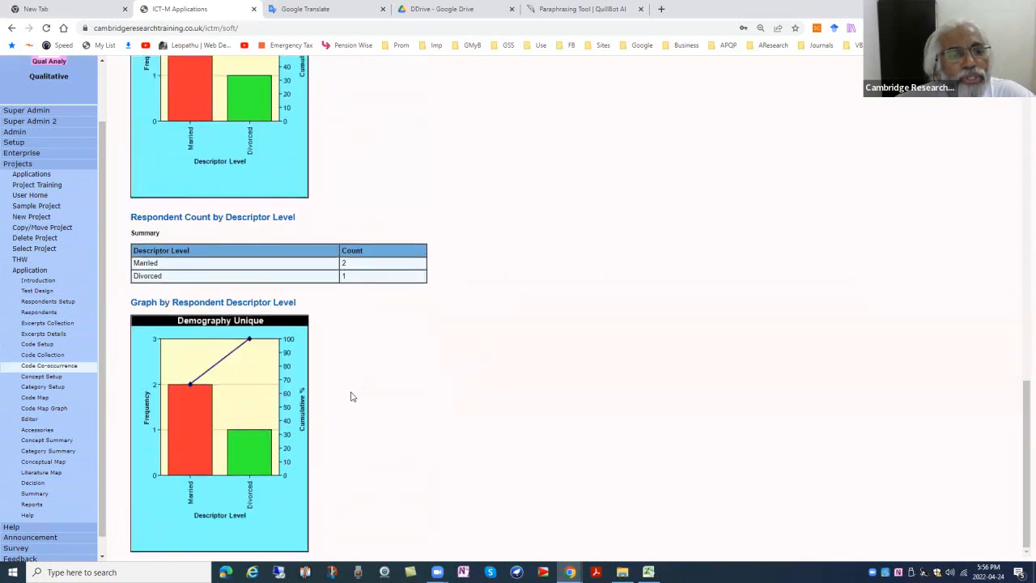
scroll(224, 377, up, 5)
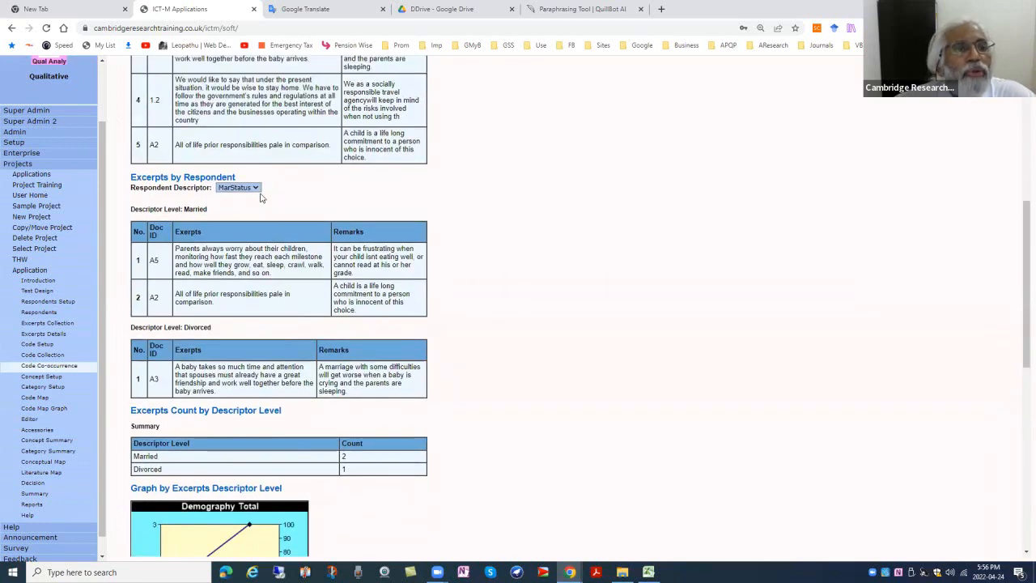
Switch the respondent descriptor to Education and examine its excerpts, counts and demography graphs.
click(255, 187)
click(243, 206)
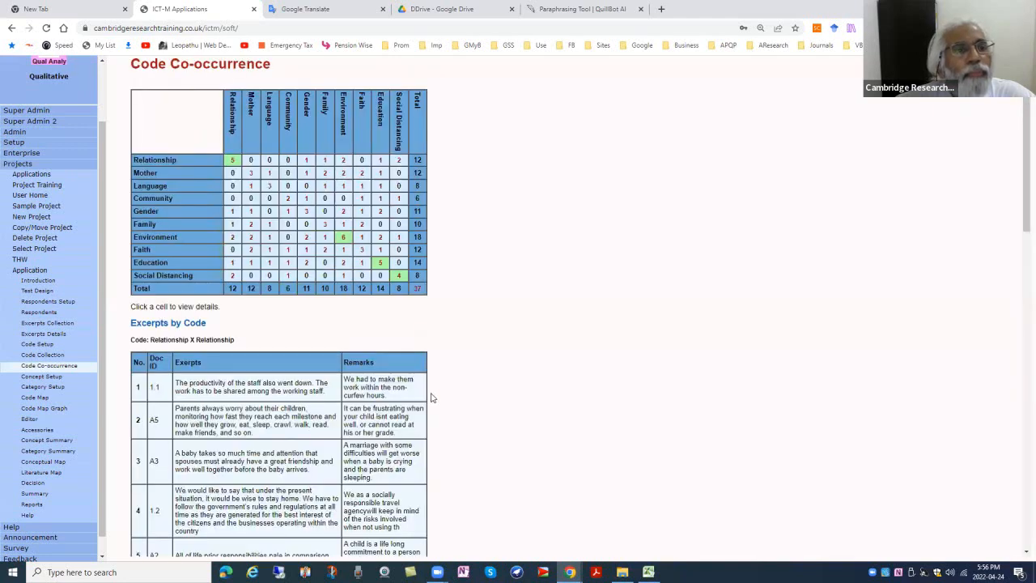
scroll(475, 407, down, 4)
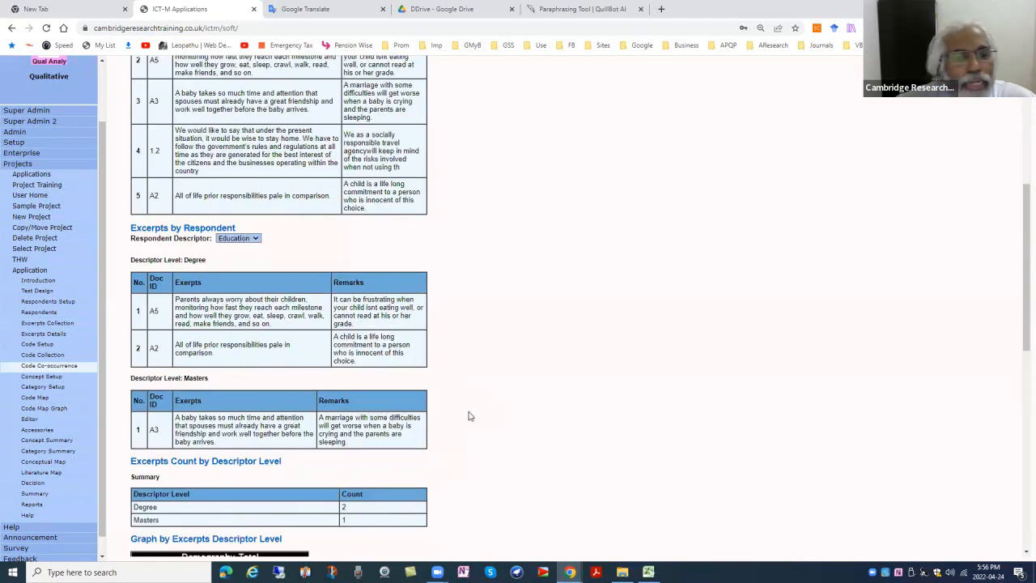
scroll(467, 416, down, 6)
scroll(467, 416, up, 2)
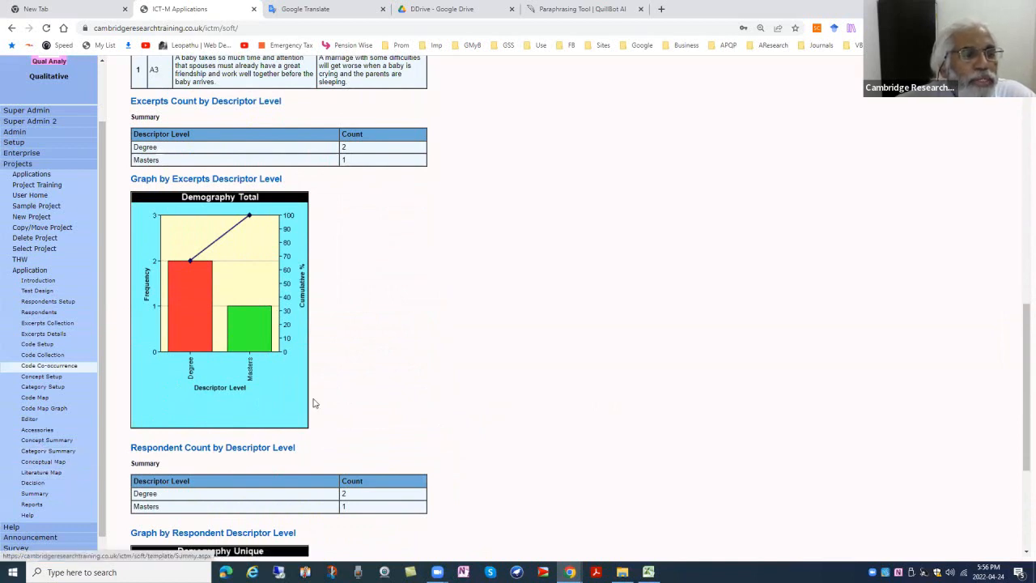
scroll(314, 411, up, 5)
scroll(17, 118, up, 2)
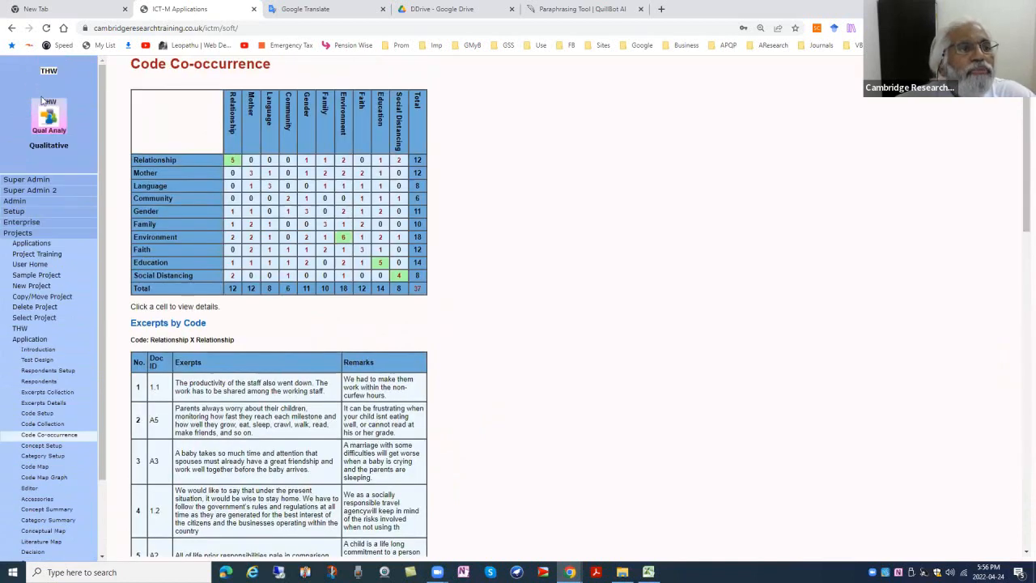
Return to the thesis project flow and open the Research Questions applet.
click(50, 73)
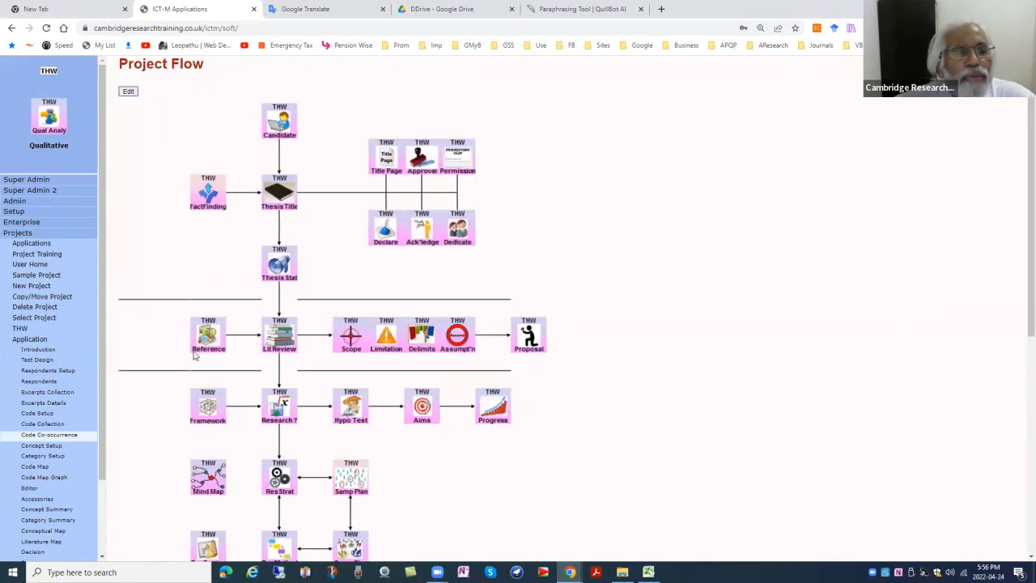
click(277, 417)
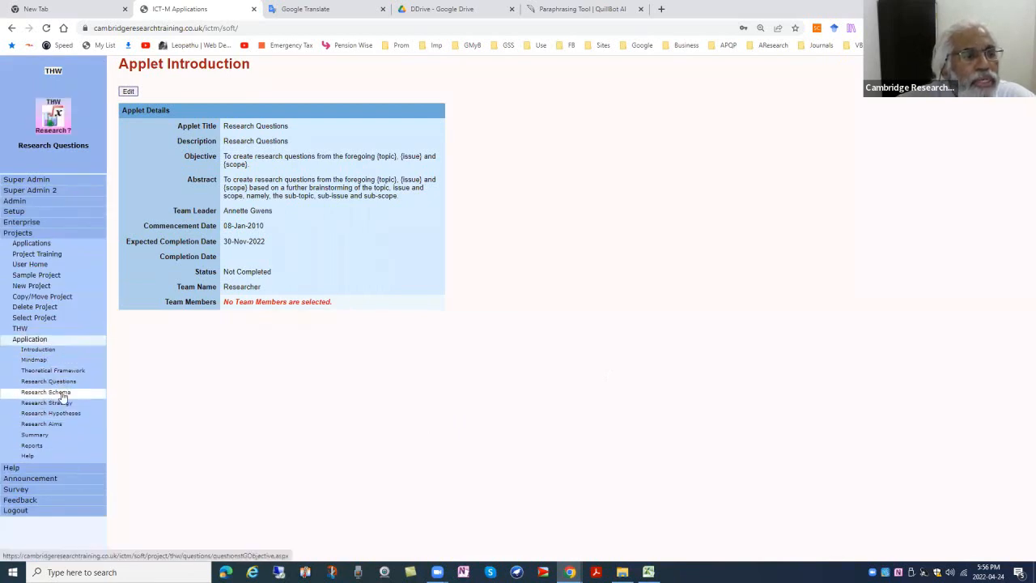
Open the research questions list for editing and open the first question, on Cycle Time and Poor Preservation.
click(57, 381)
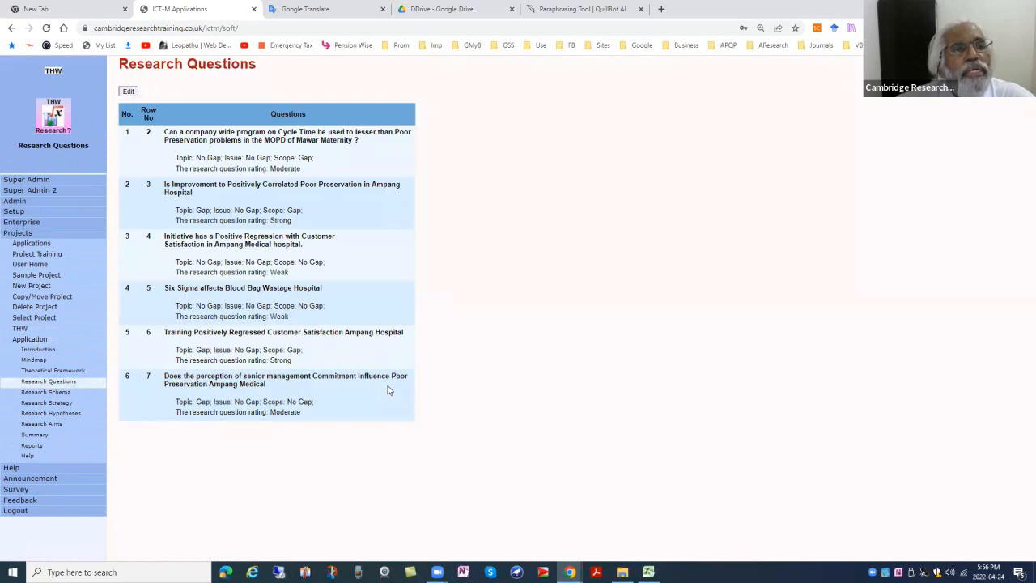
click(129, 93)
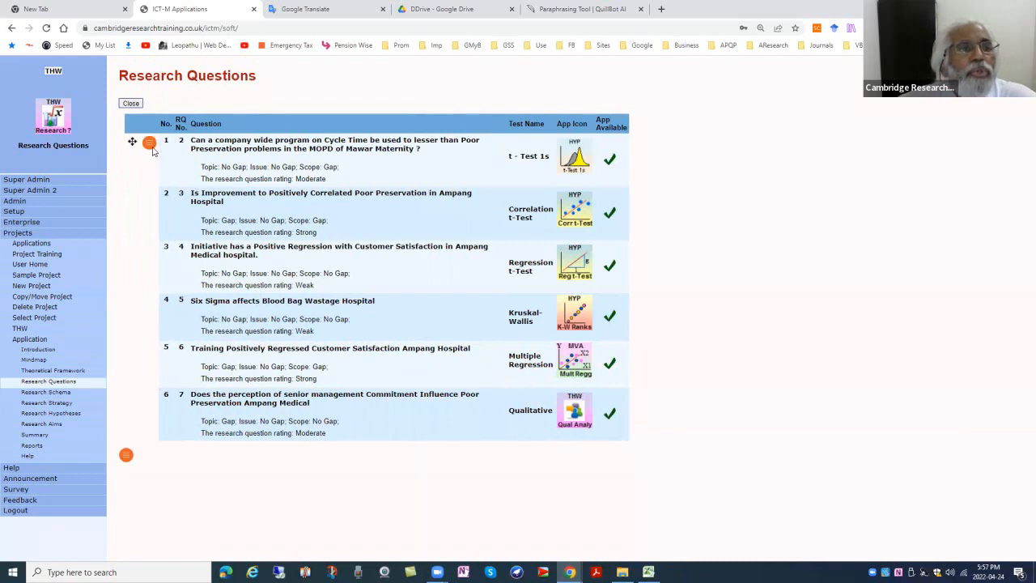
click(150, 143)
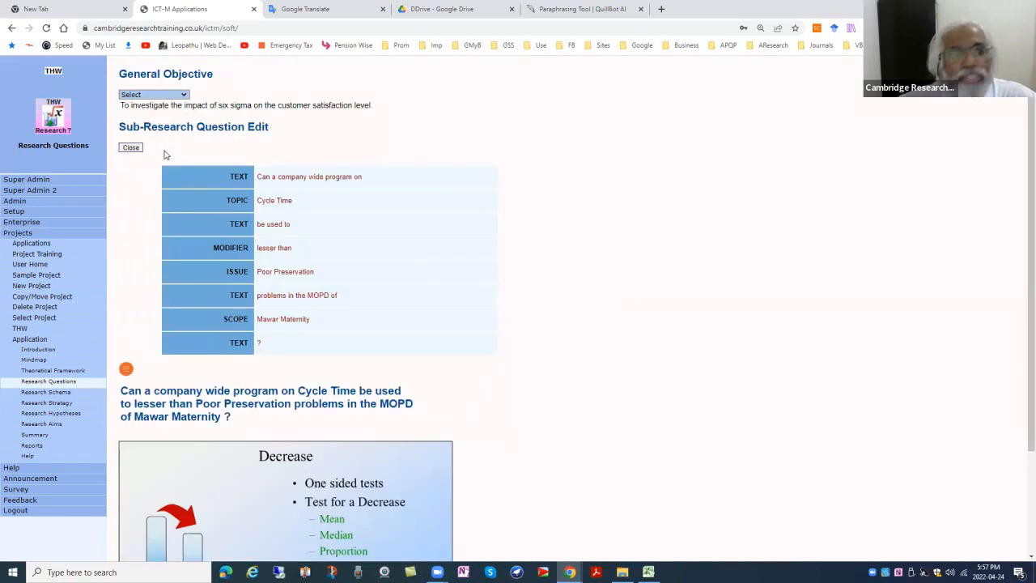
Select the general objective "To investigate the impact of six sigma on the customer satisfaction level" and review the sub-research question's components.
click(185, 96)
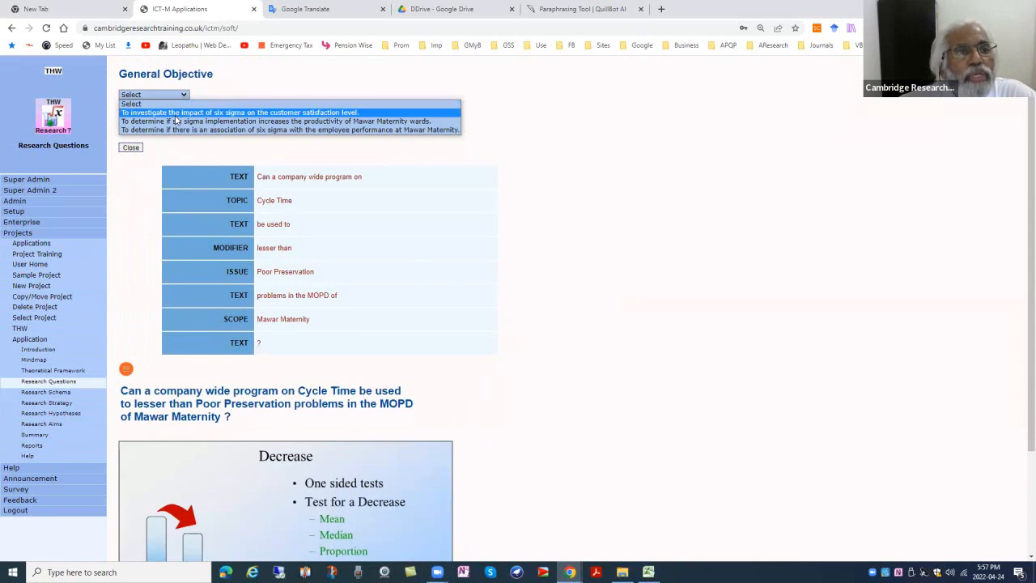
click(174, 114)
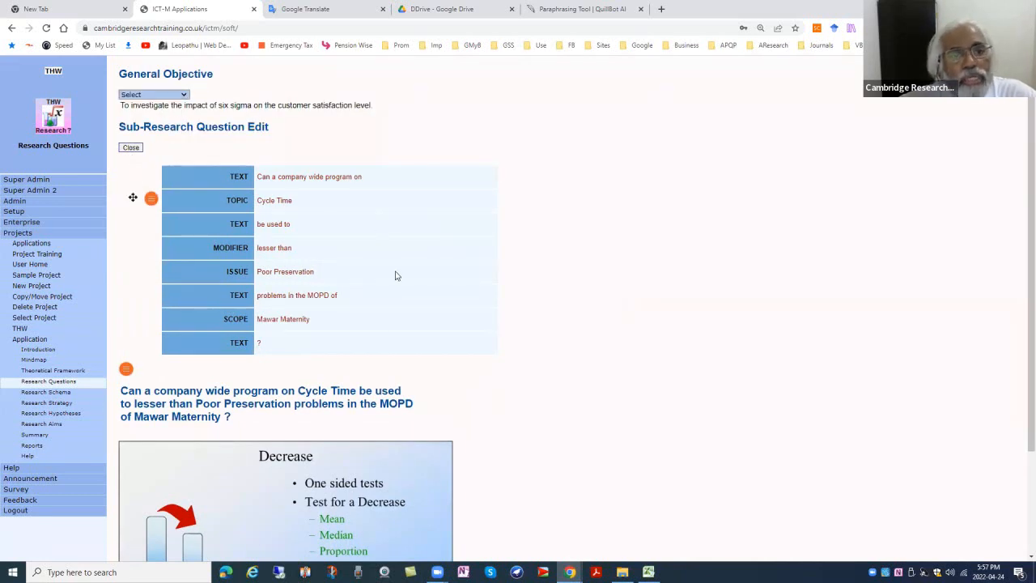
scroll(267, 324, down, 3)
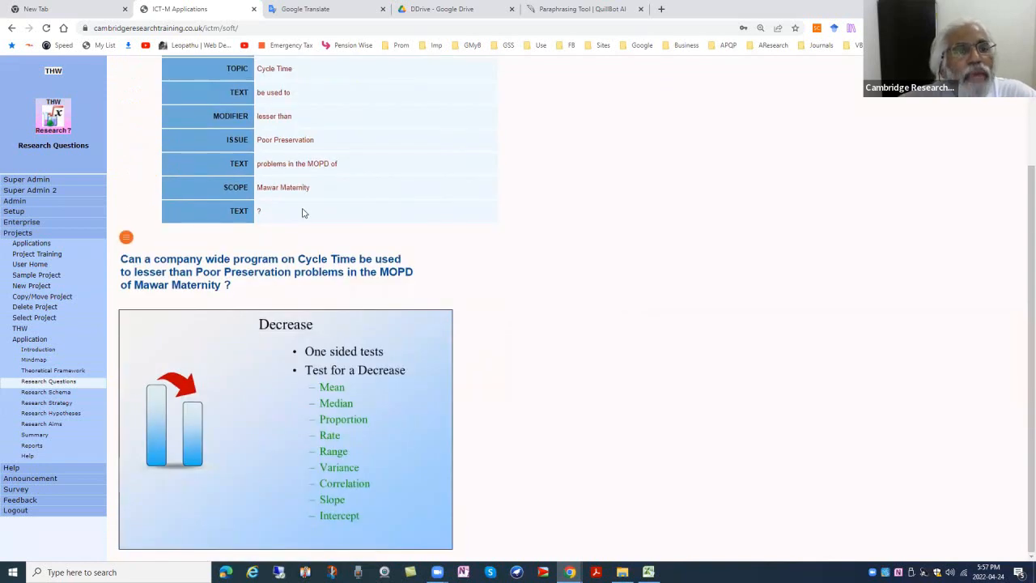
scroll(305, 213, up, 3)
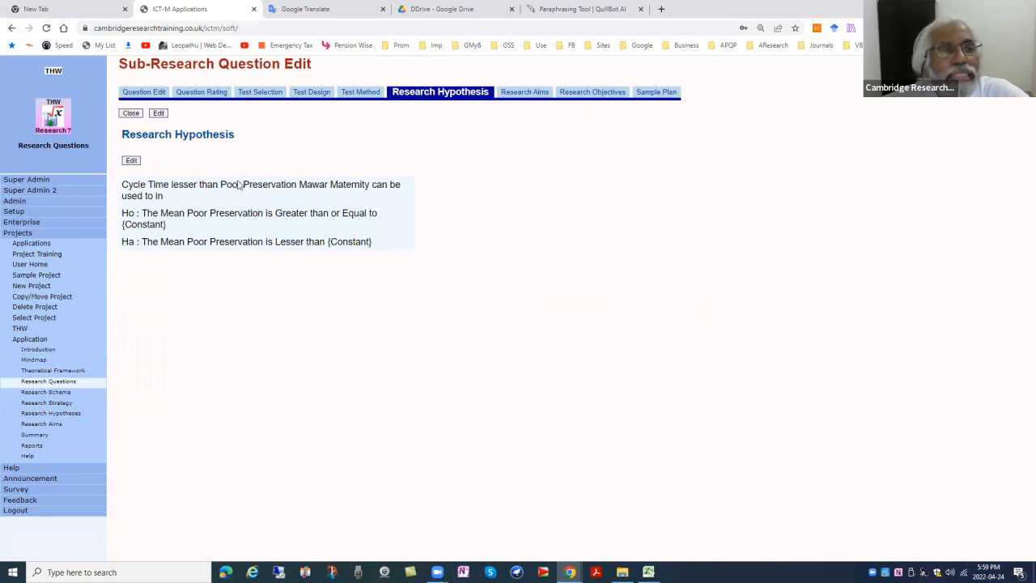
Review the Cycle Time question's research hypothesis with its Ho and Ha statements, and open its research aims.
drag(123, 184, 372, 186)
click(307, 195)
click(303, 363)
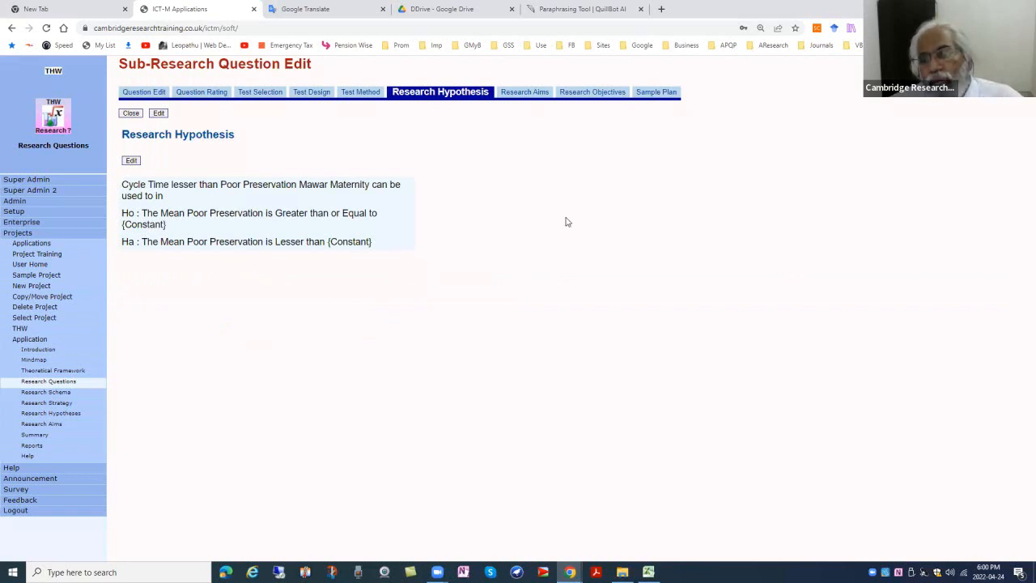
click(524, 91)
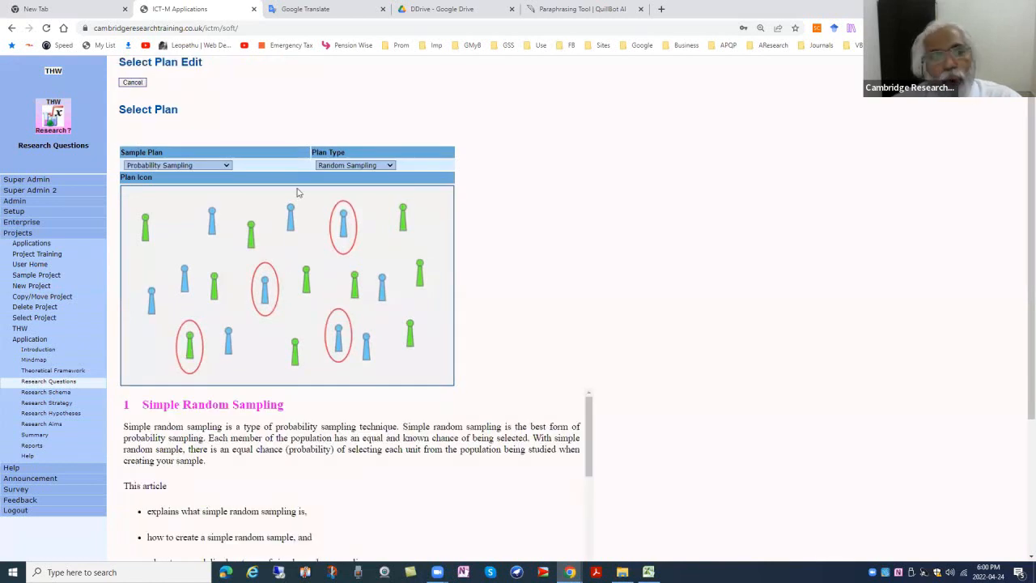
Preview Cluster Sampling as the plan type under Probability Sampling and read through its description.
click(227, 165)
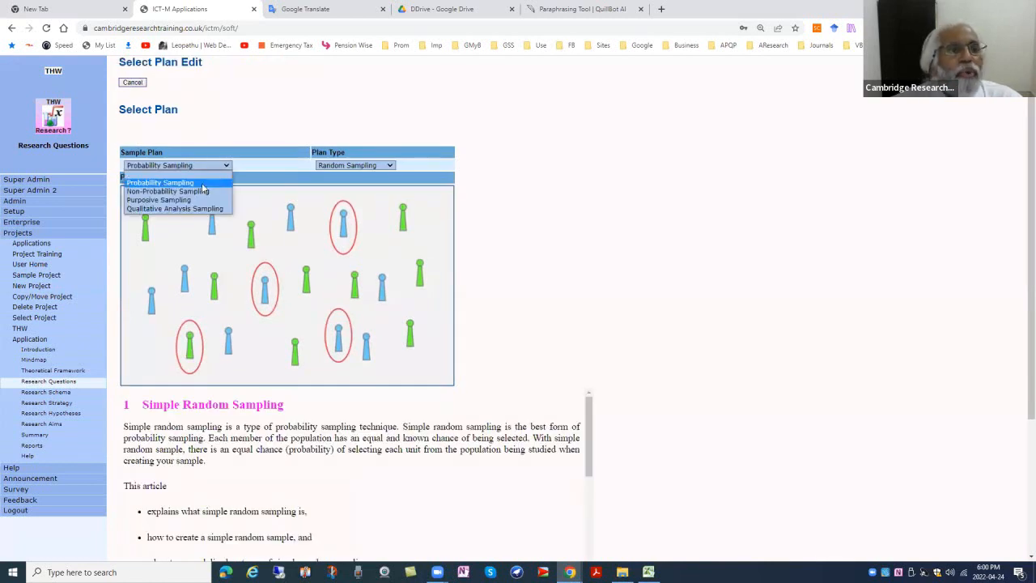
click(206, 184)
click(390, 167)
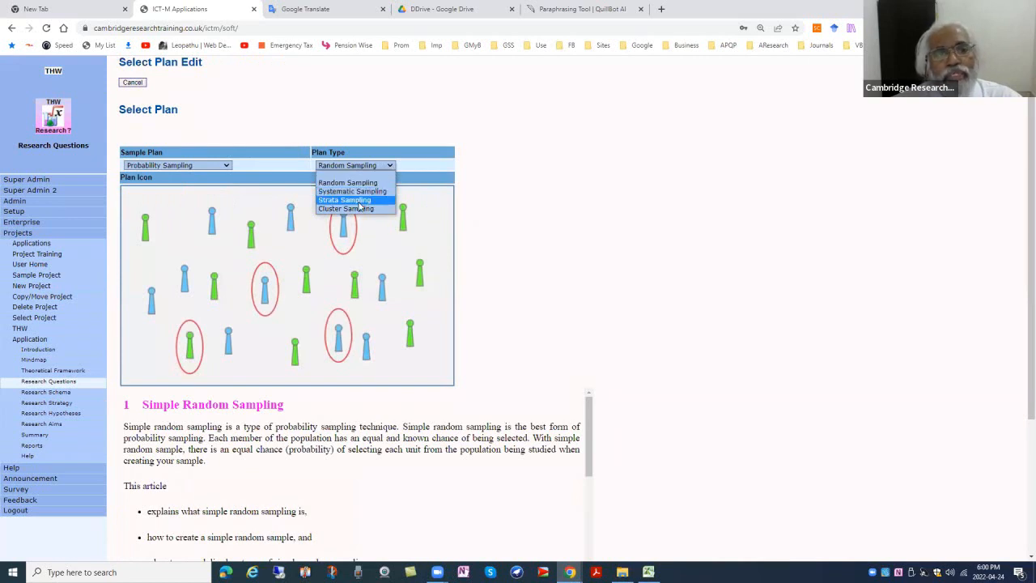
click(361, 209)
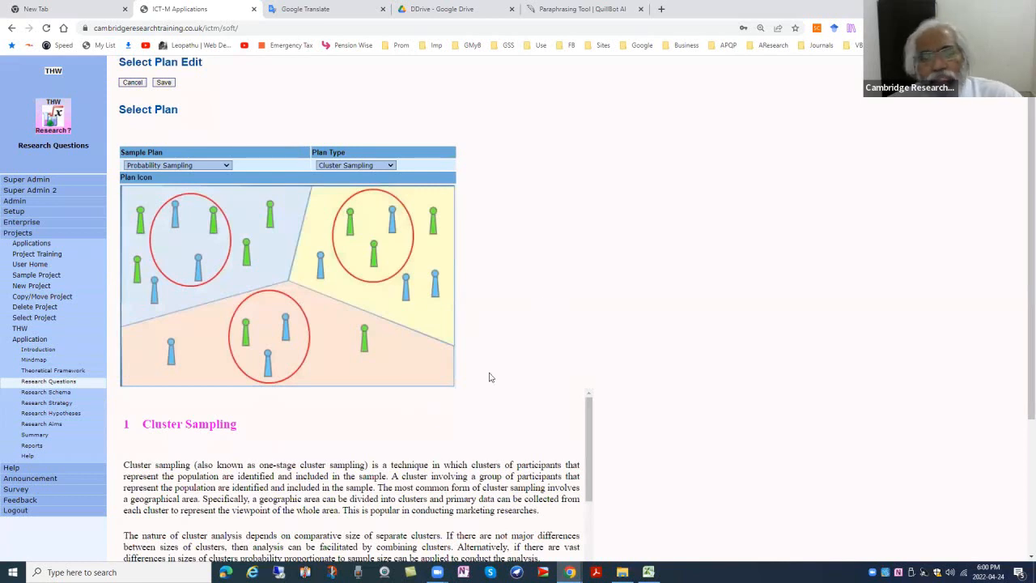
scroll(380, 449, down, 10)
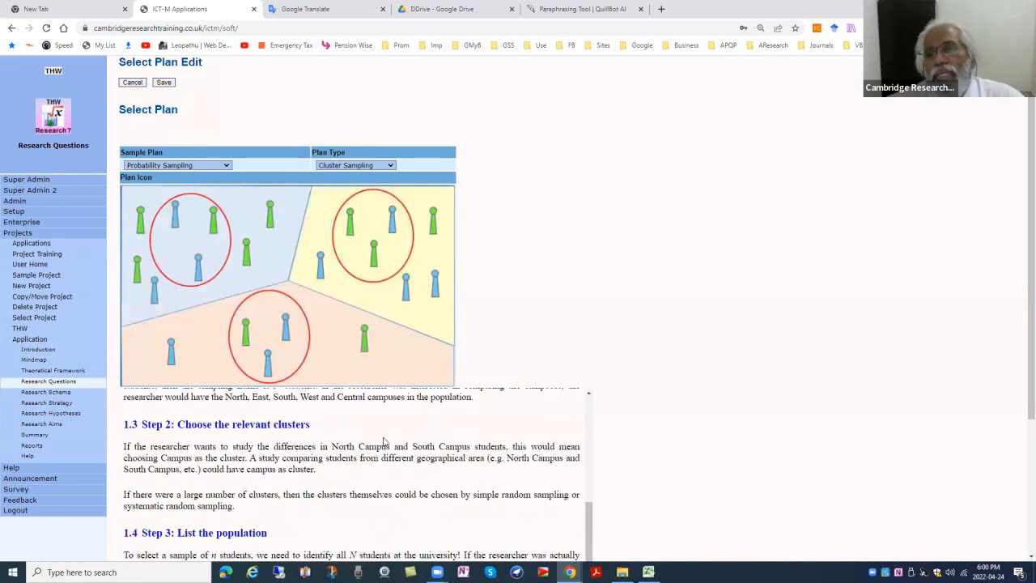
scroll(384, 441, up, 10)
Preview Quota Sampling under Non-Probability Sampling, read its description, and close the sub-research question.
click(227, 166)
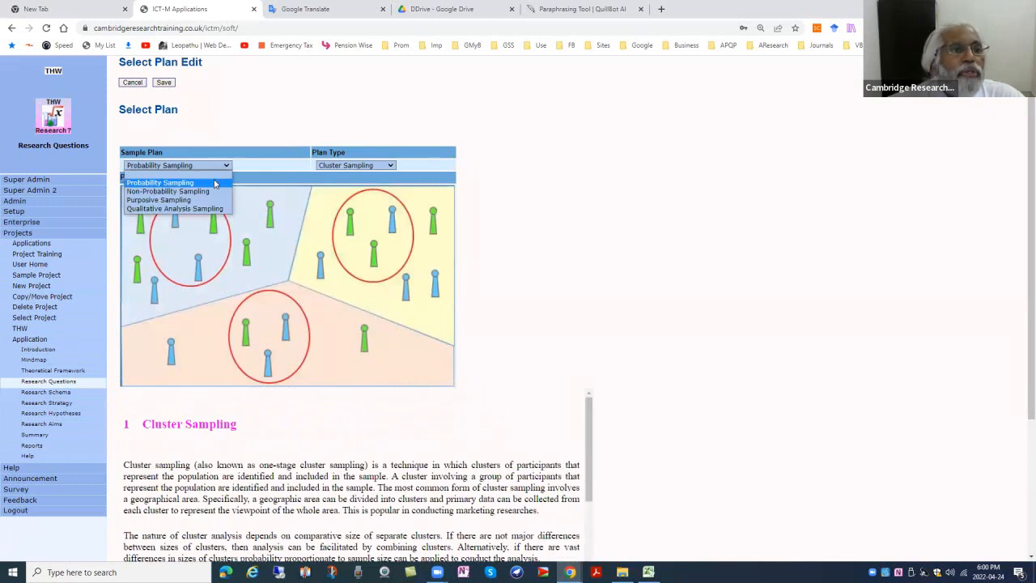
click(195, 191)
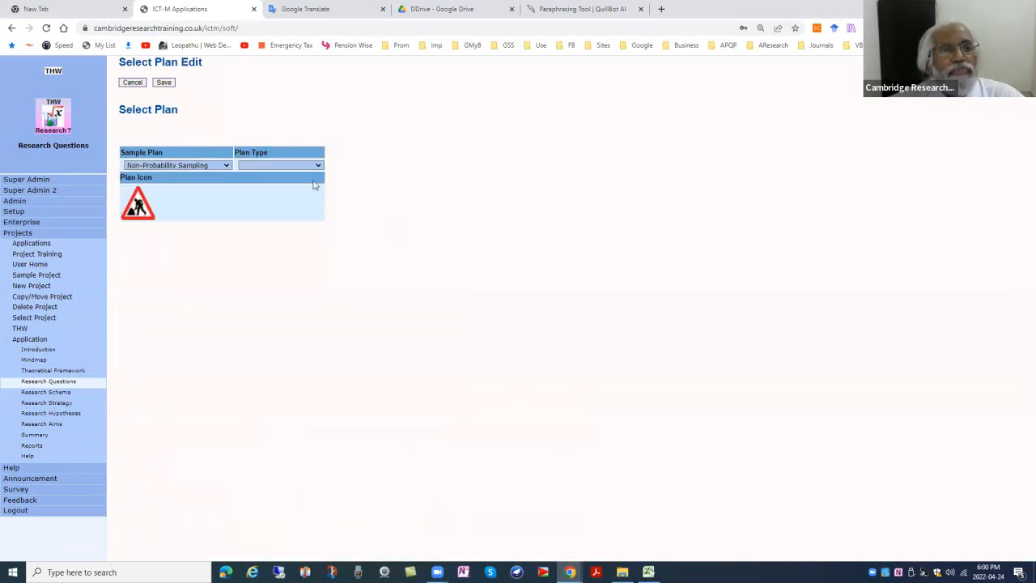
click(266, 167)
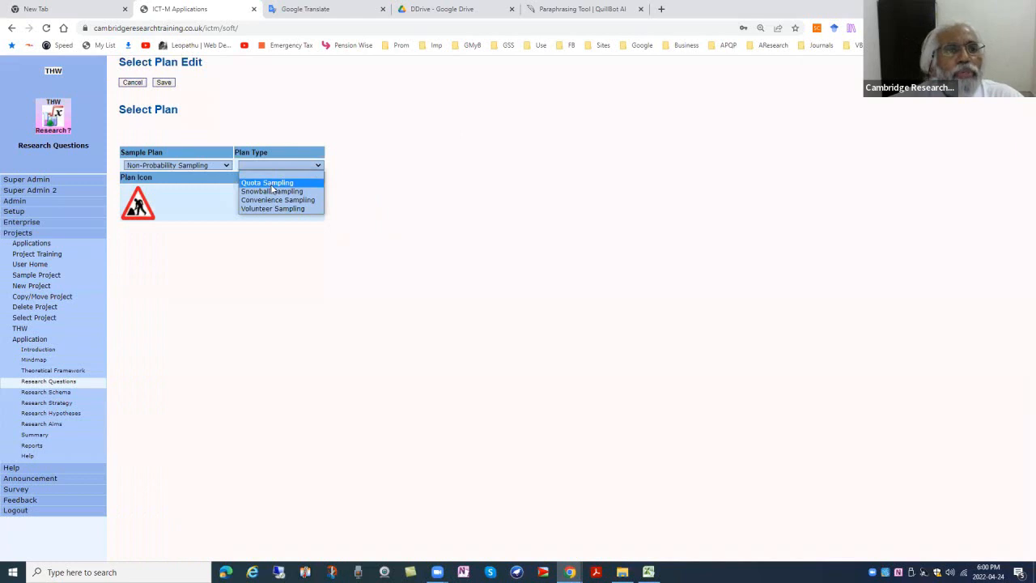
click(273, 185)
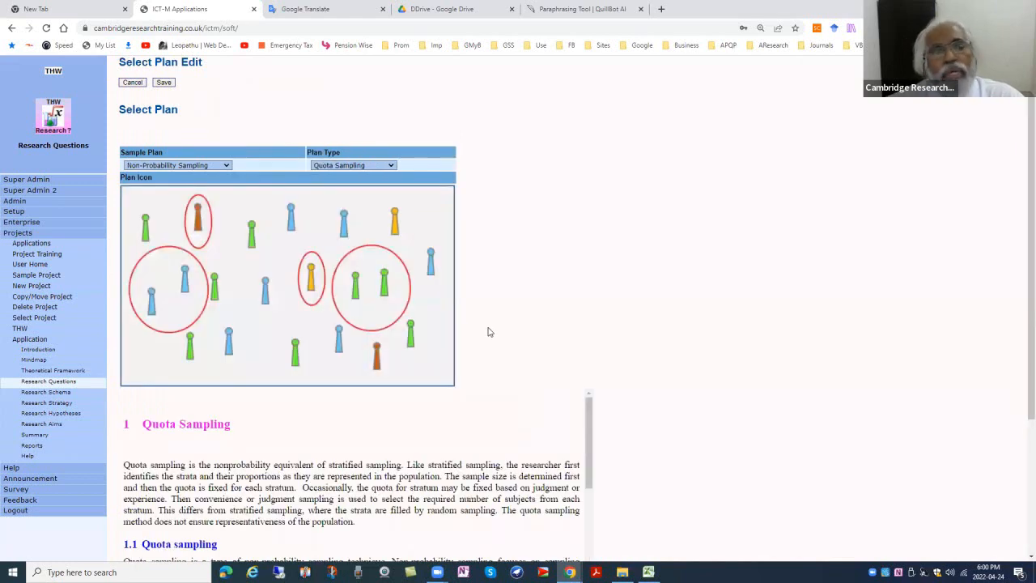
scroll(445, 419, down, 5)
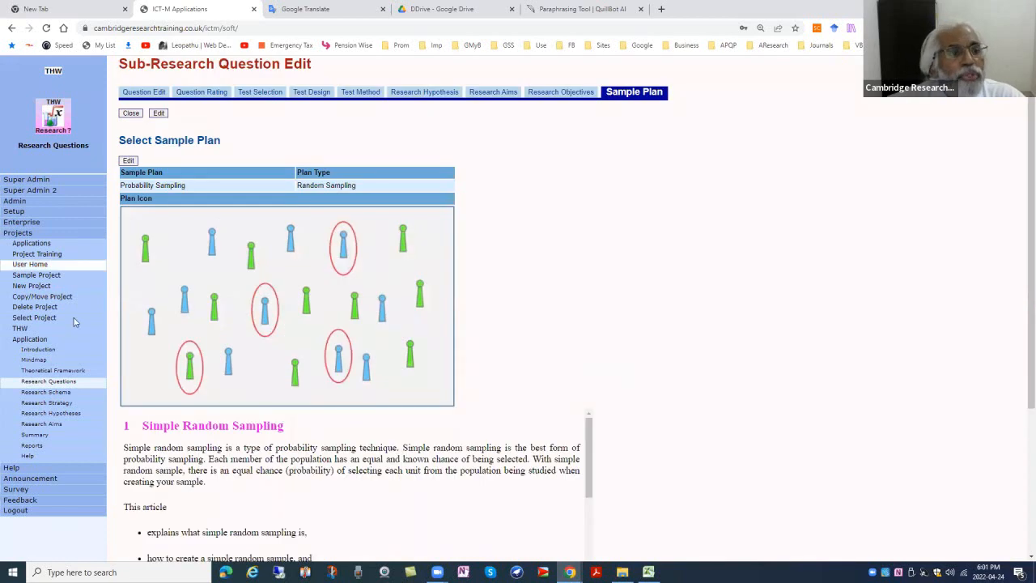
click(131, 113)
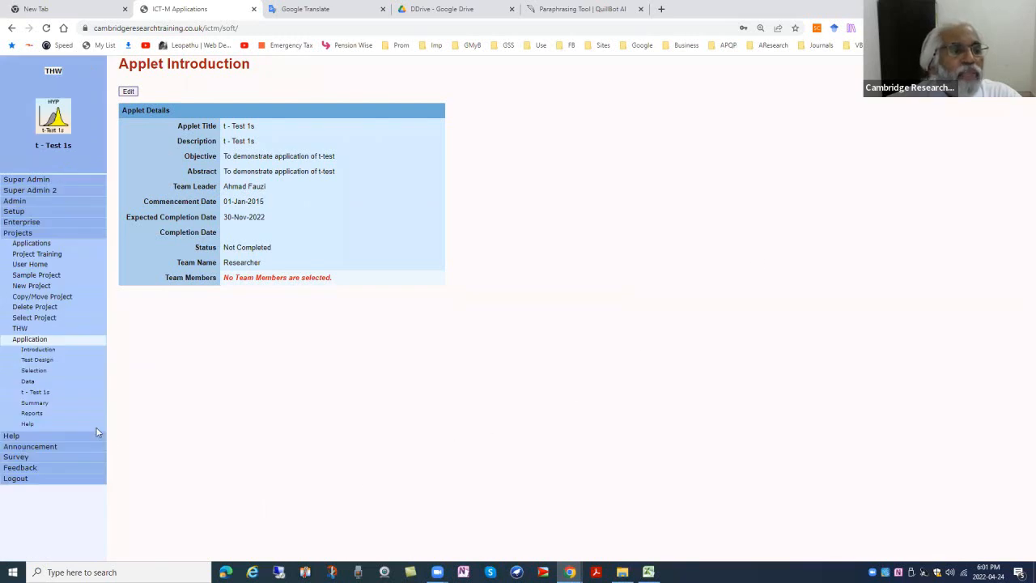
Review the sample data of the t - Test 1s applet and open its one-sample test results and graphs.
click(45, 383)
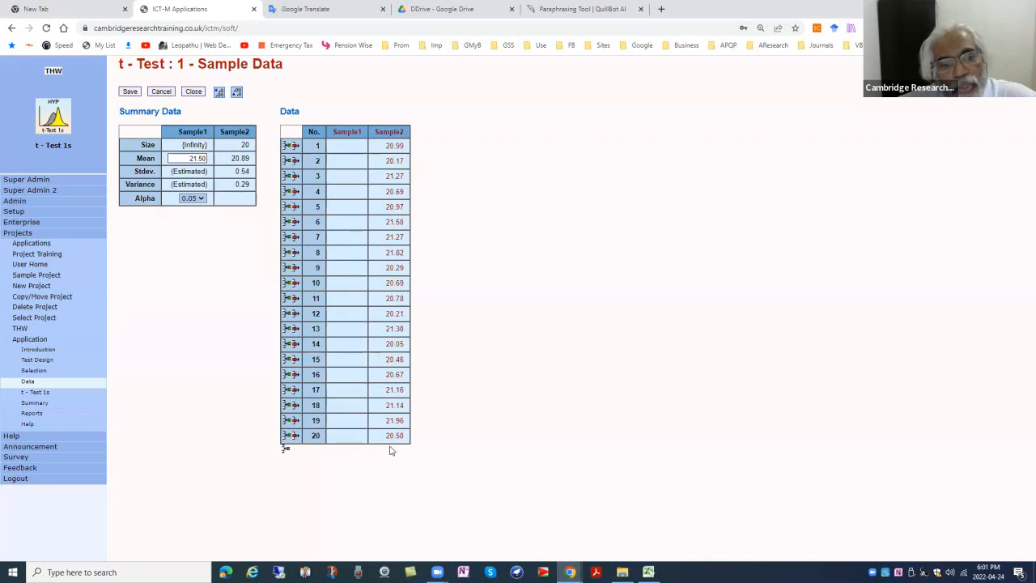
click(193, 93)
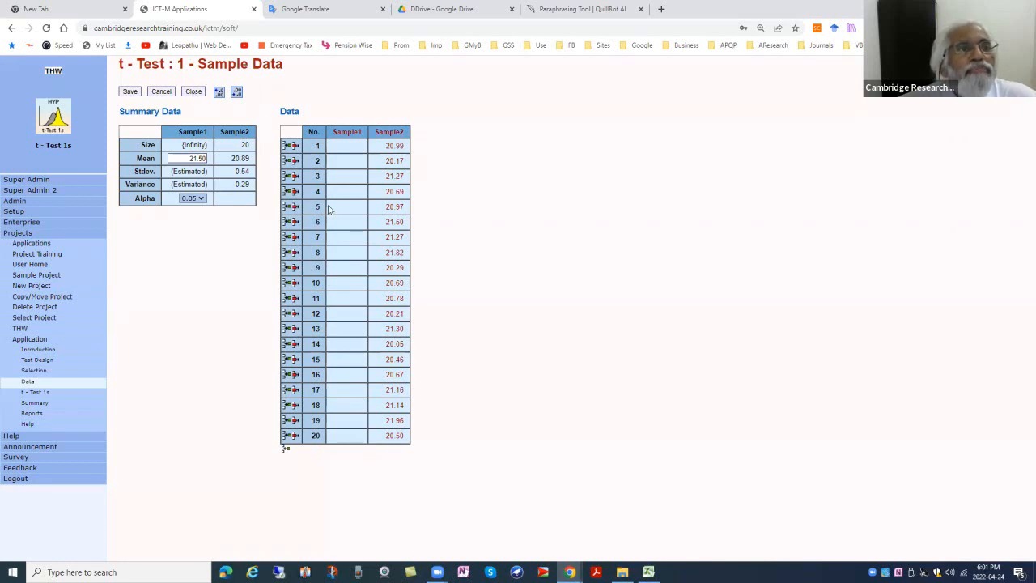
click(35, 392)
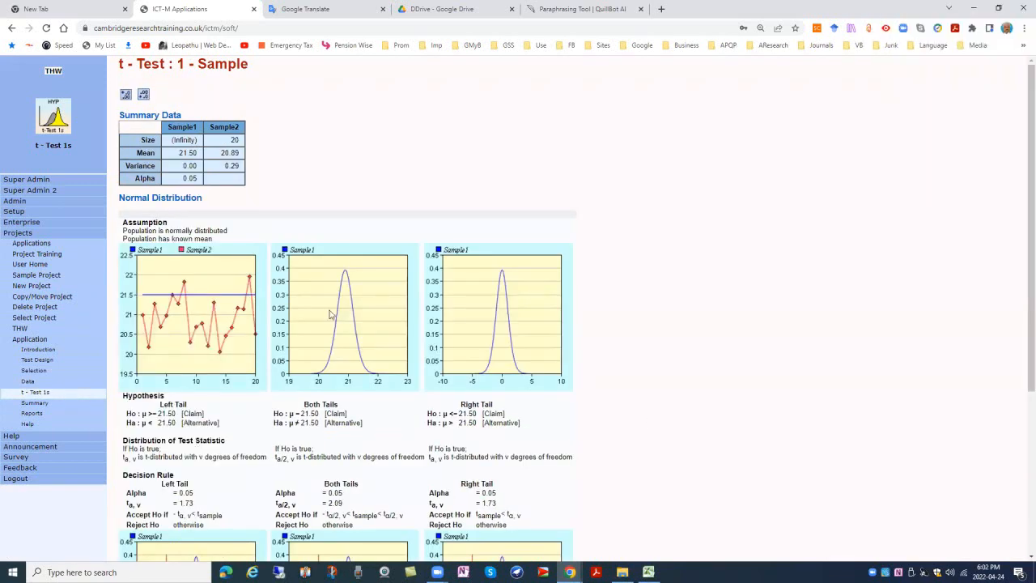
Return to the thesis project flow and reopen the Research Questions list for editing to review the test assigned to each question.
click(54, 77)
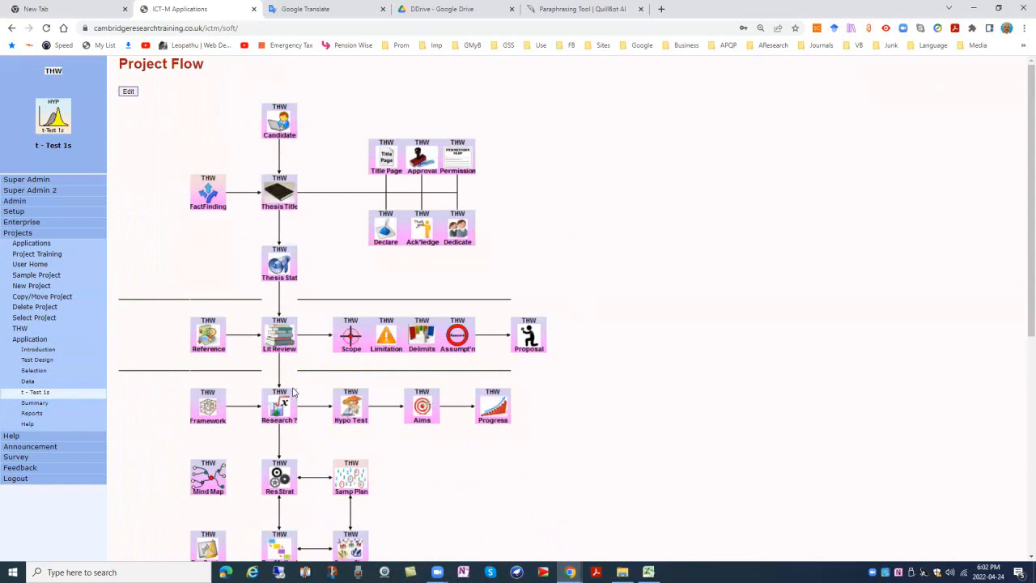
click(282, 408)
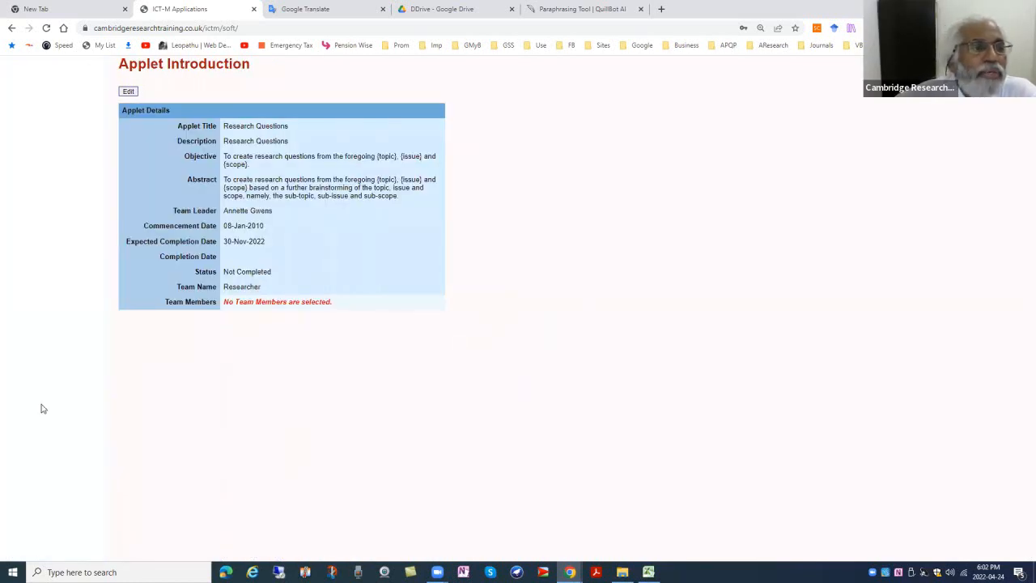
click(59, 384)
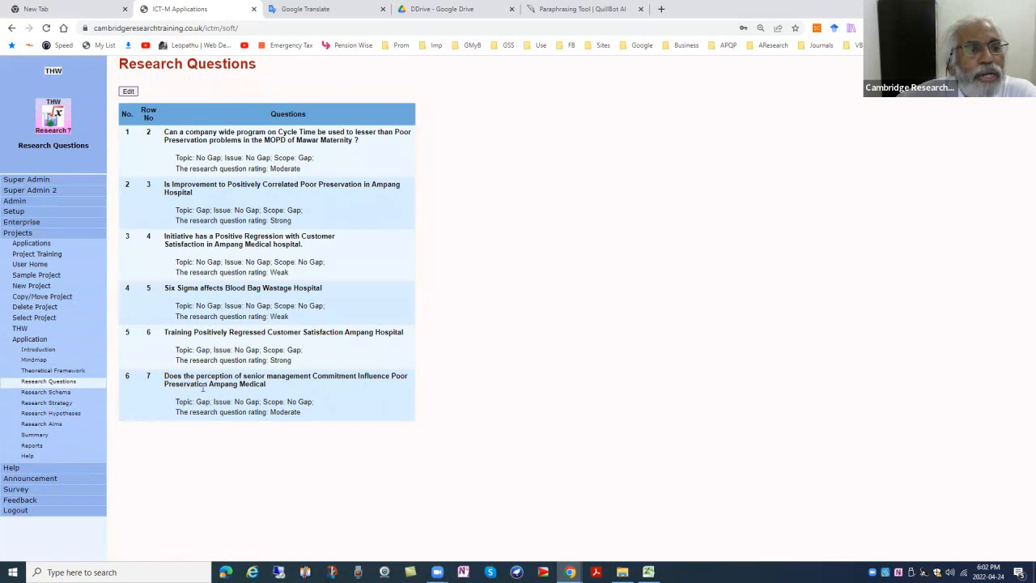
click(131, 92)
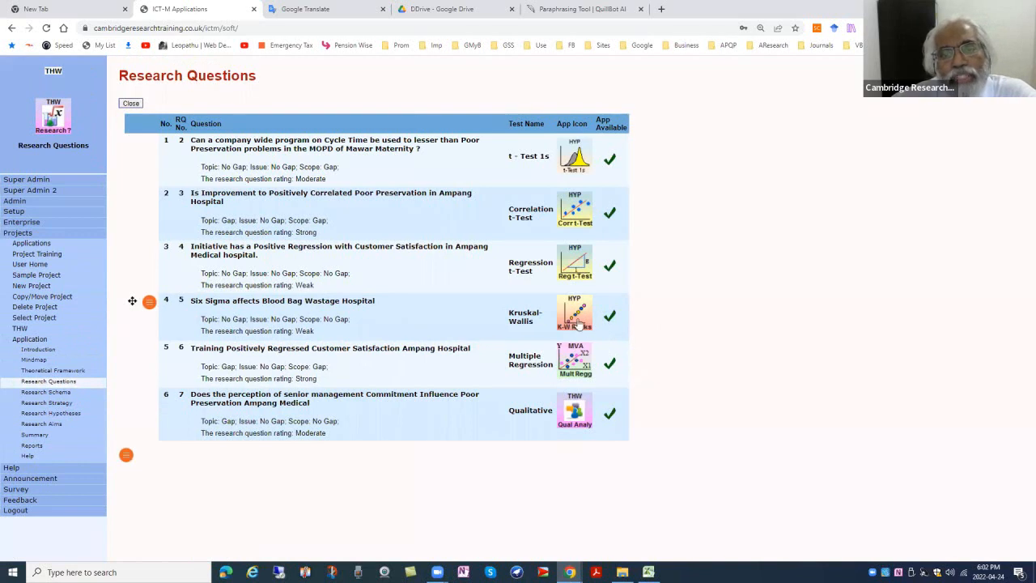
click(561, 421)
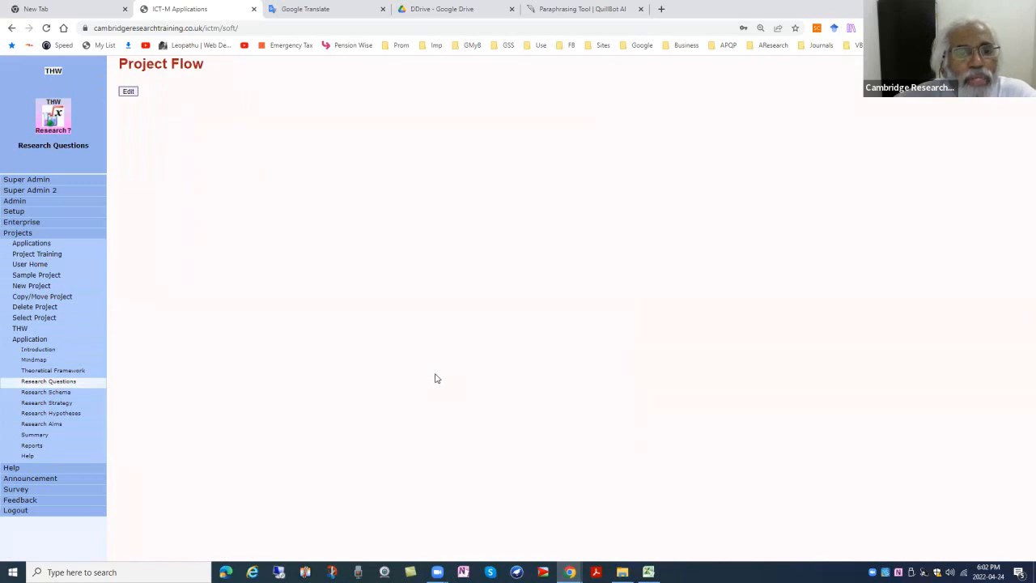
Open the Research Findings applet from the project flow and display its list of findings.
scroll(404, 445, down, 5)
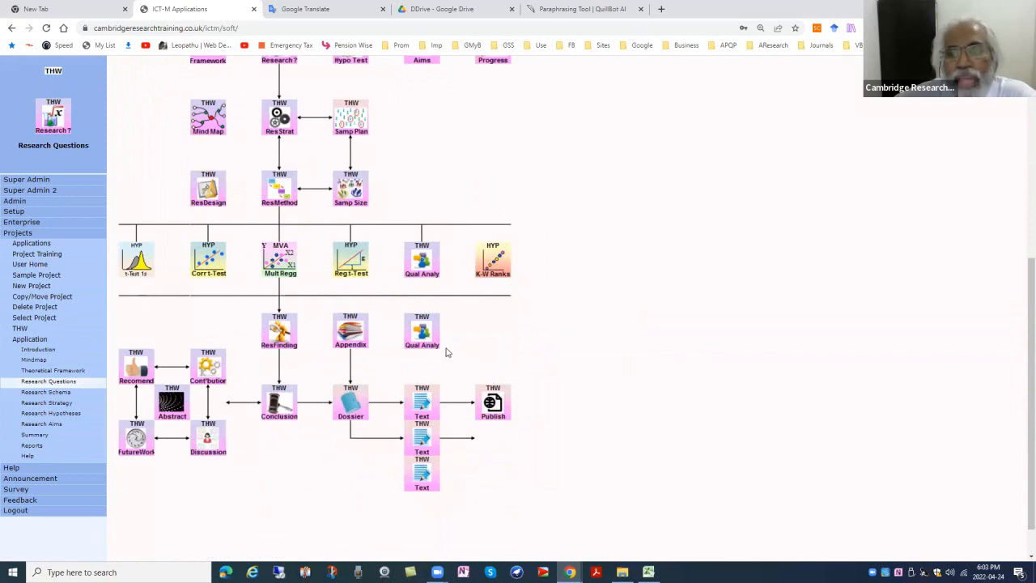
click(277, 335)
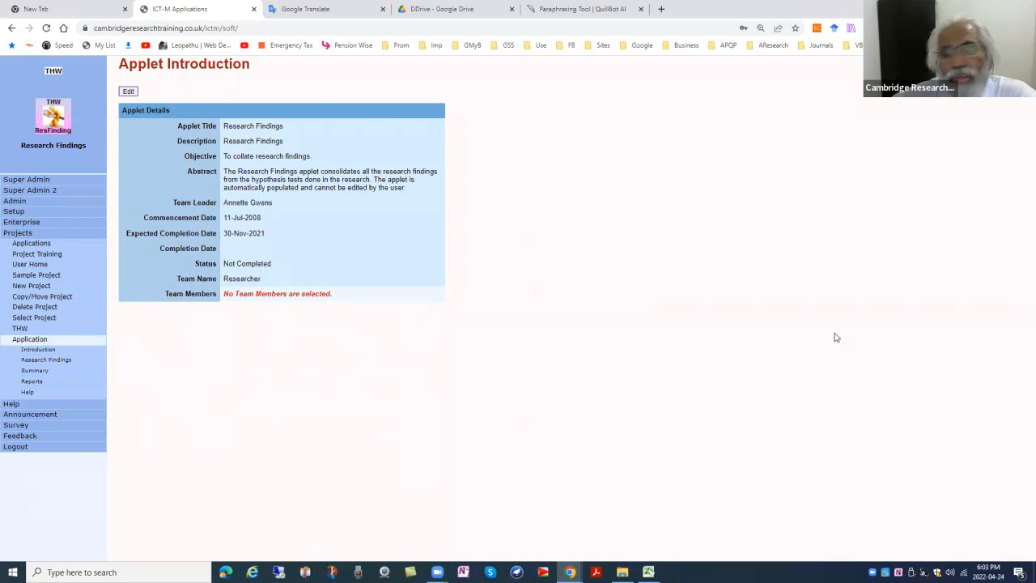
click(46, 359)
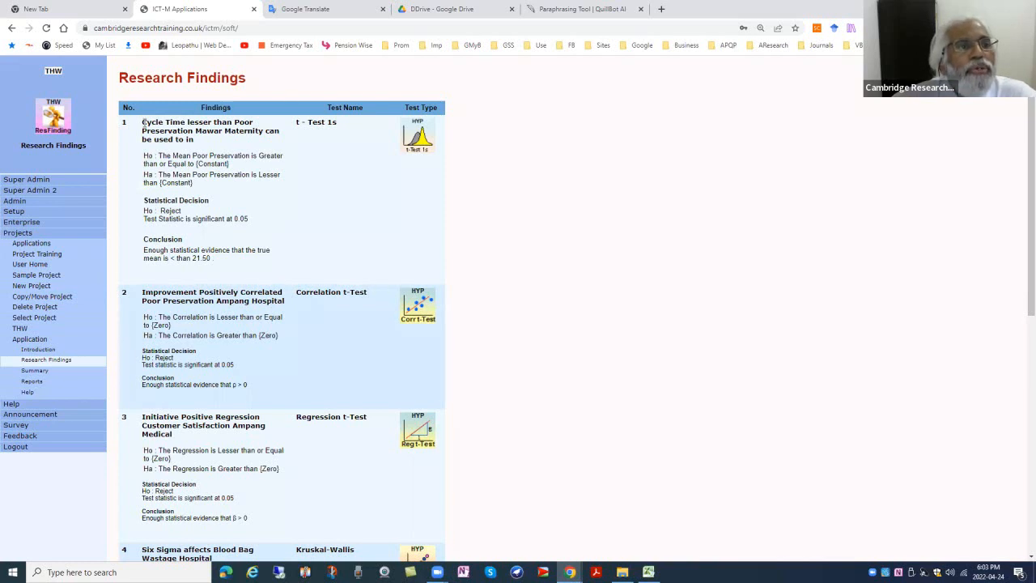
Examine the first finding's hypotheses, statistical decision and conclusion, and read through the remaining findings down to the qualitative one.
drag(143, 123, 219, 142)
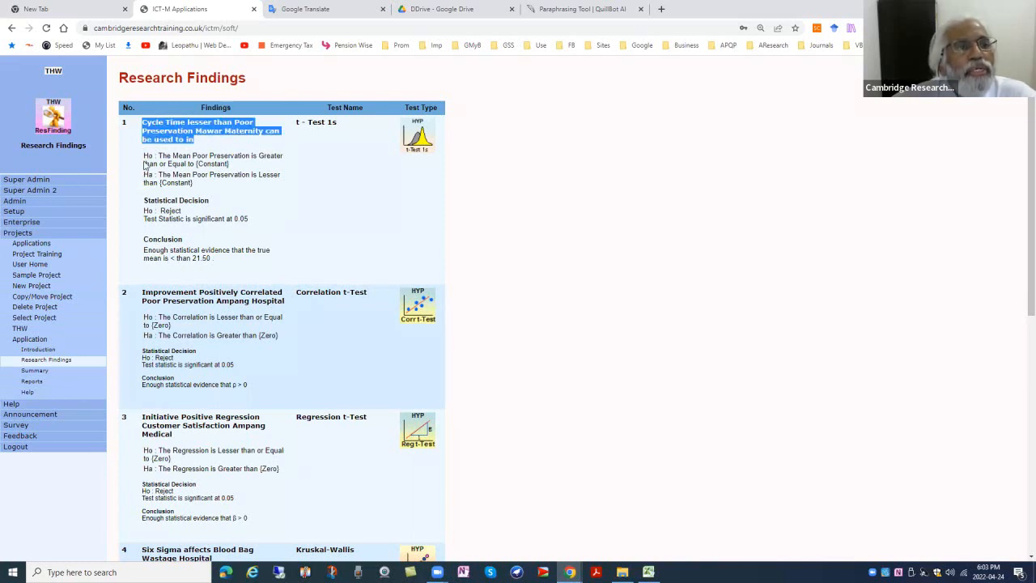
drag(143, 155, 212, 259)
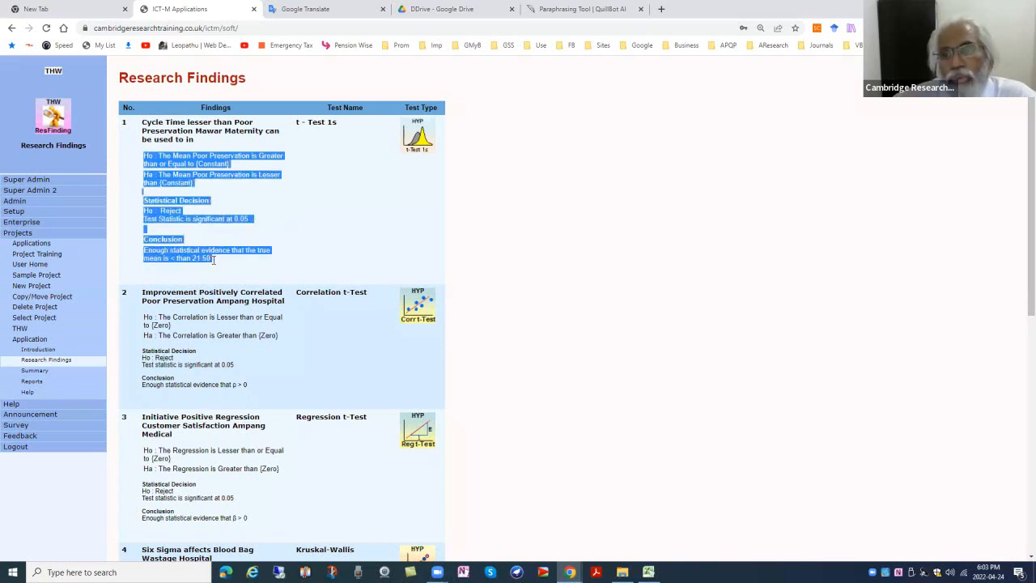
click(275, 268)
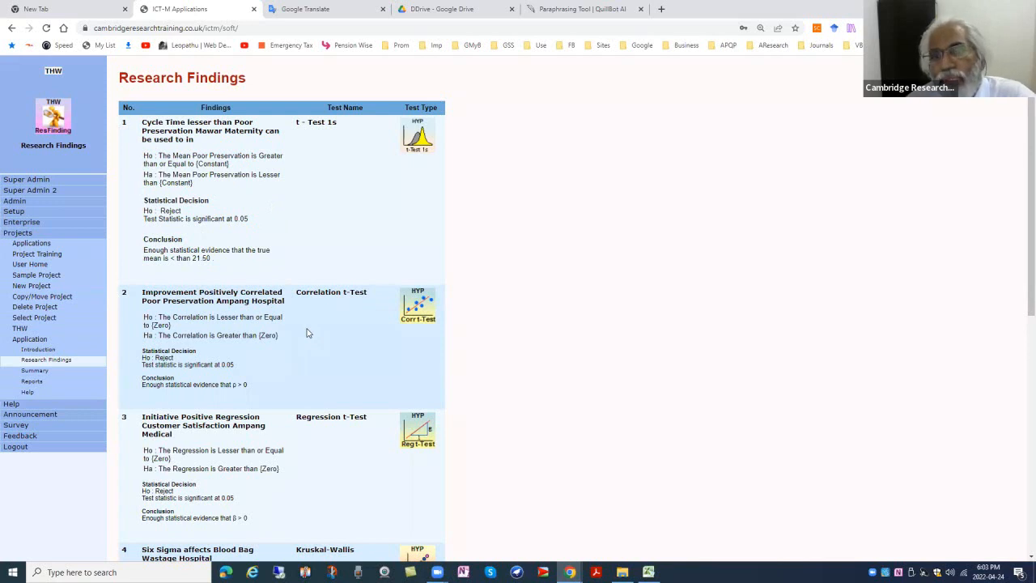
scroll(257, 437, down, 5)
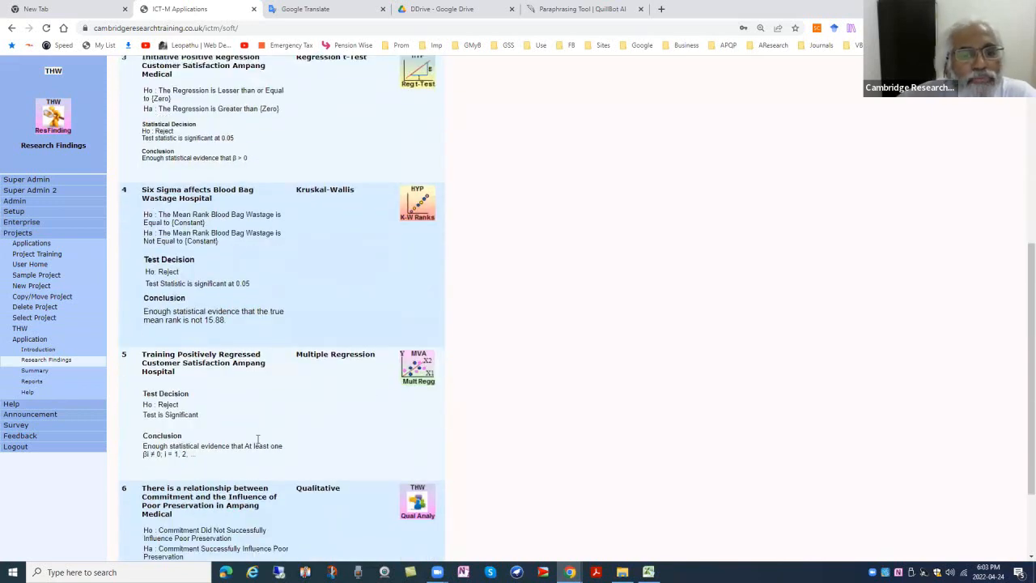
scroll(228, 484, down, 1)
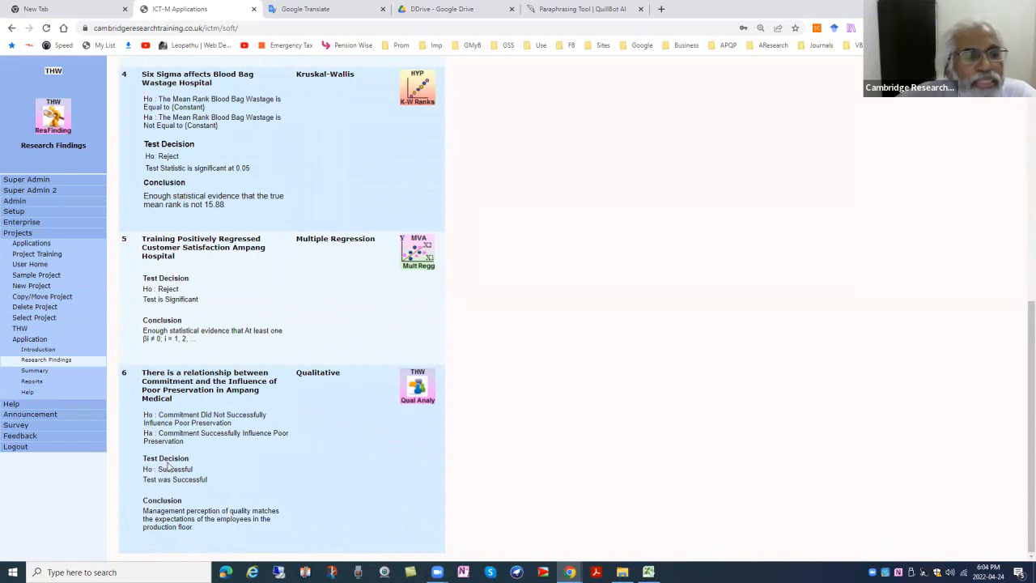
Examine the qualitative sixth finding's null and alternative hypotheses, test decision and conclusion.
drag(144, 415, 251, 430)
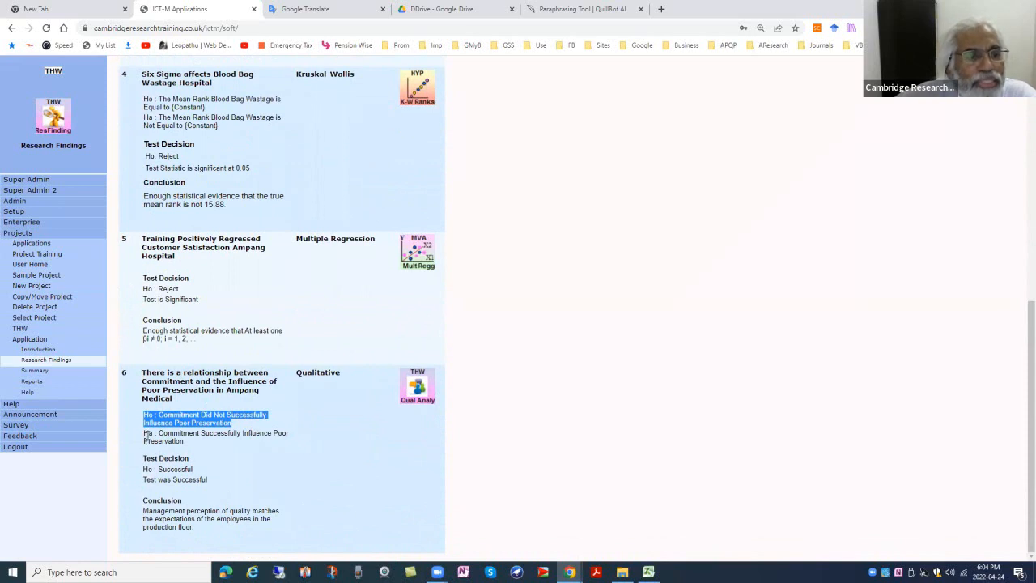
drag(145, 435, 205, 442)
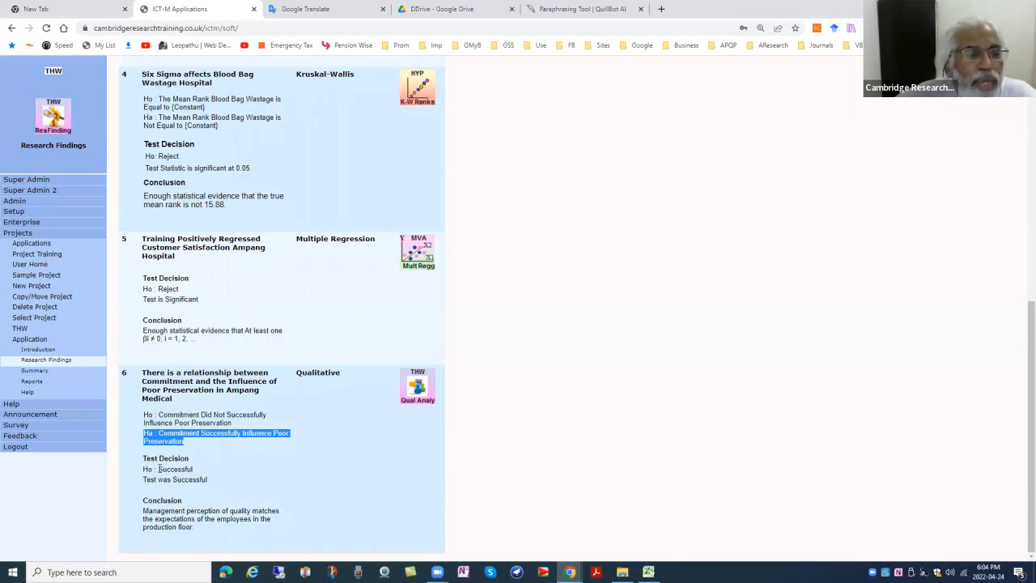
drag(158, 469, 216, 480)
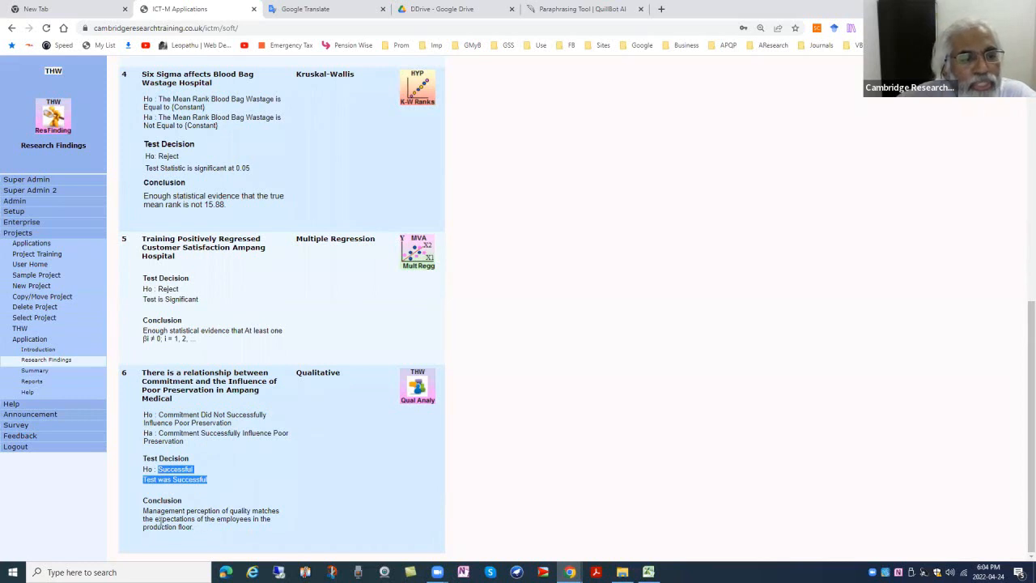
drag(141, 513, 198, 534)
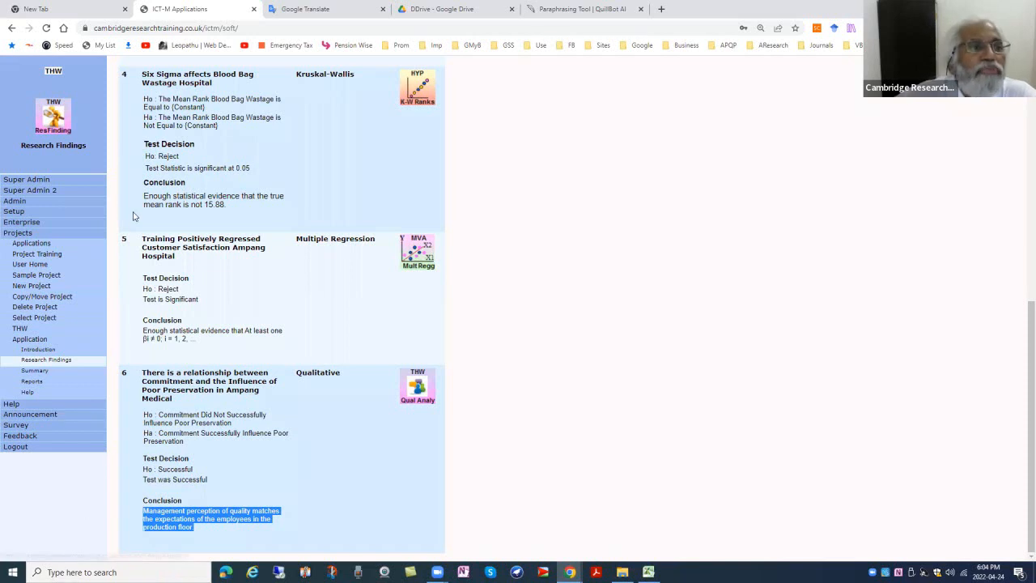
Return to the thesis project flow and open the Research Conclusion applet's list of aims and test status.
click(53, 75)
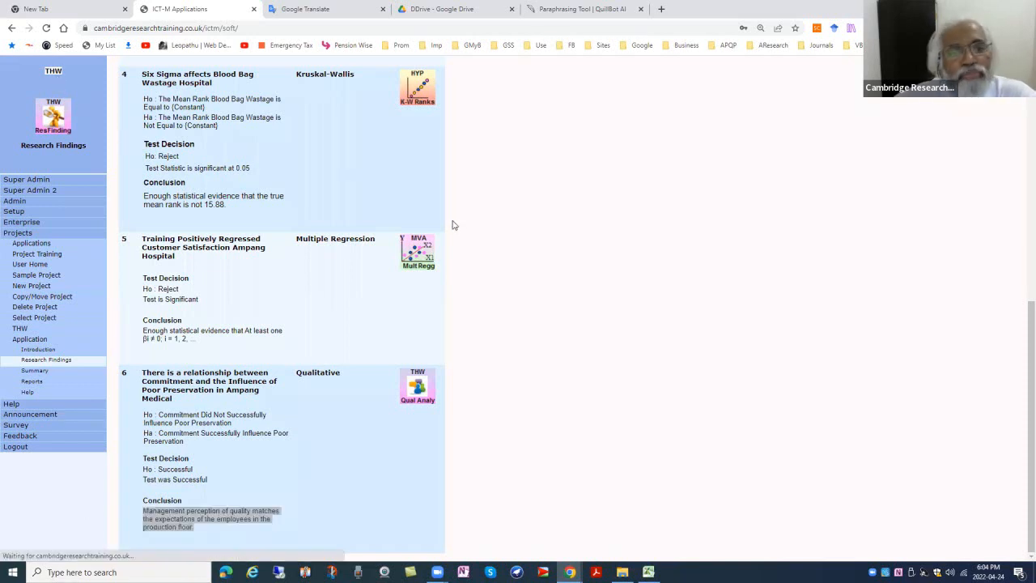
scroll(368, 417, down, 5)
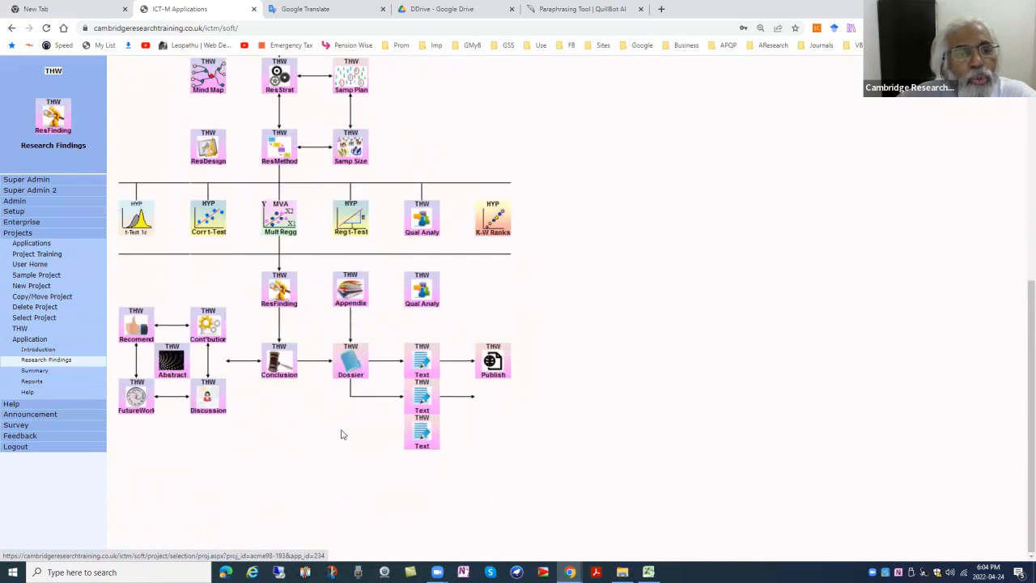
click(285, 362)
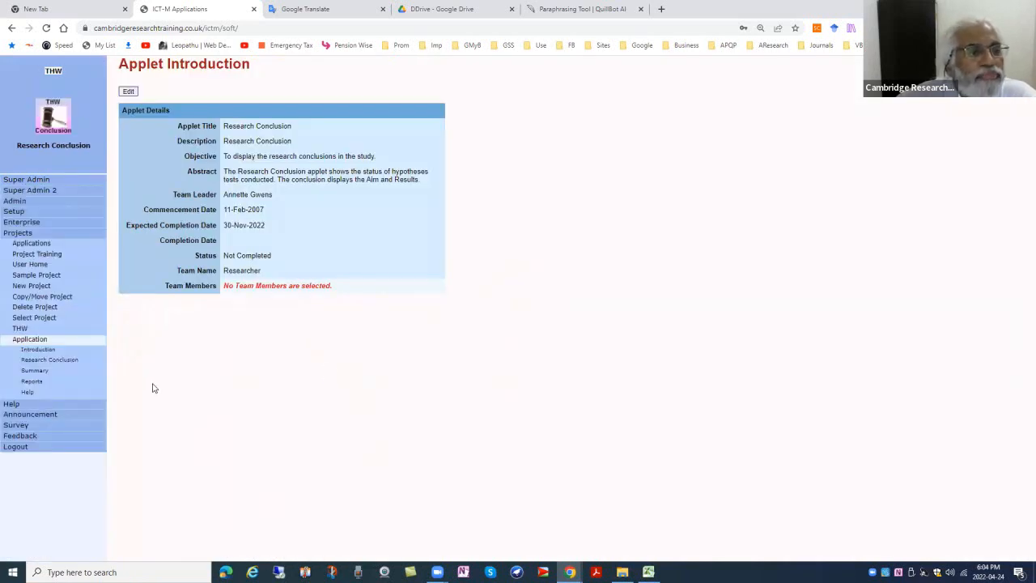
click(68, 361)
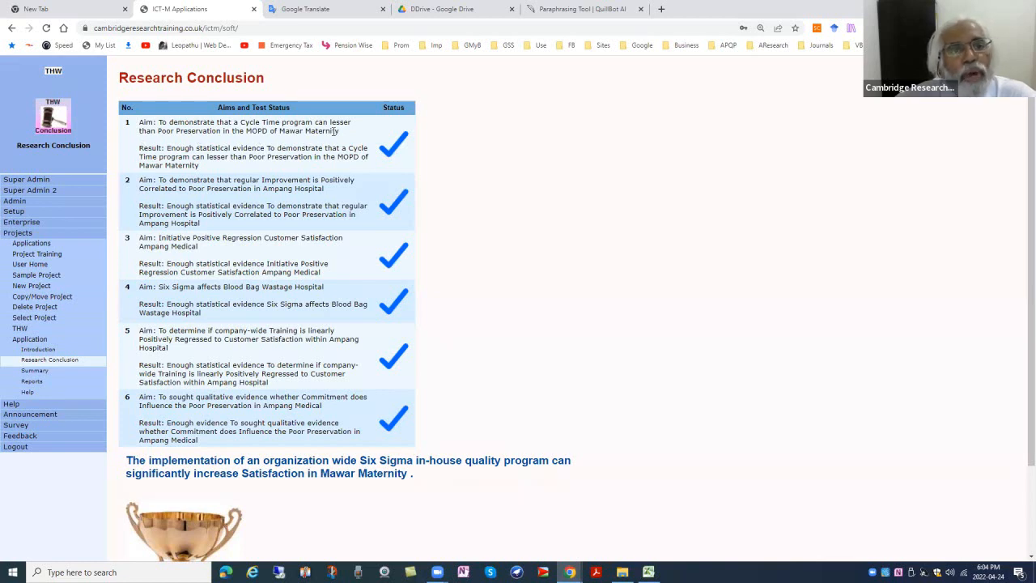
Review the first aim's result, the remaining aims and the overall conclusion statement below the list.
drag(166, 148, 209, 168)
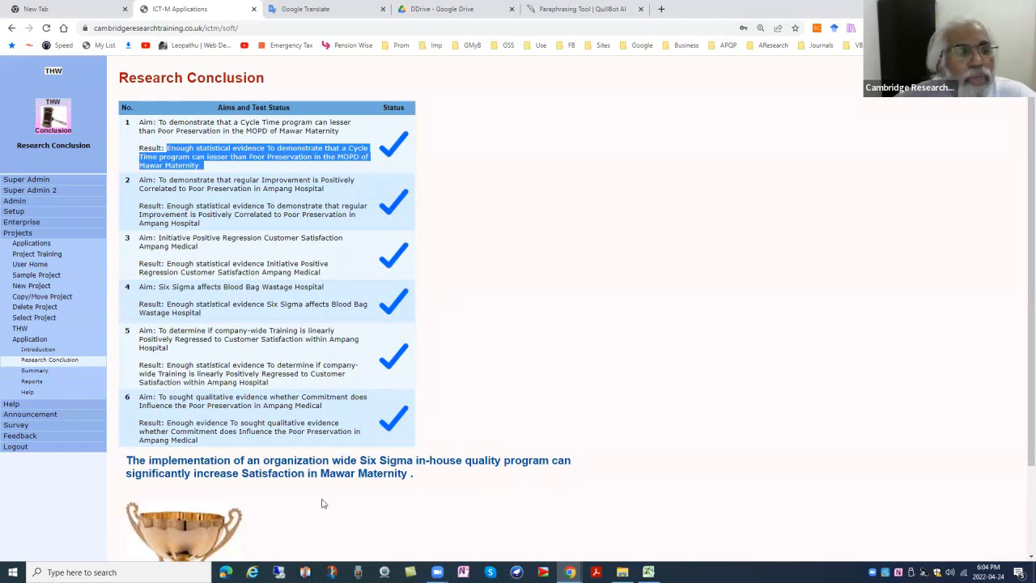
scroll(321, 503, down, 2)
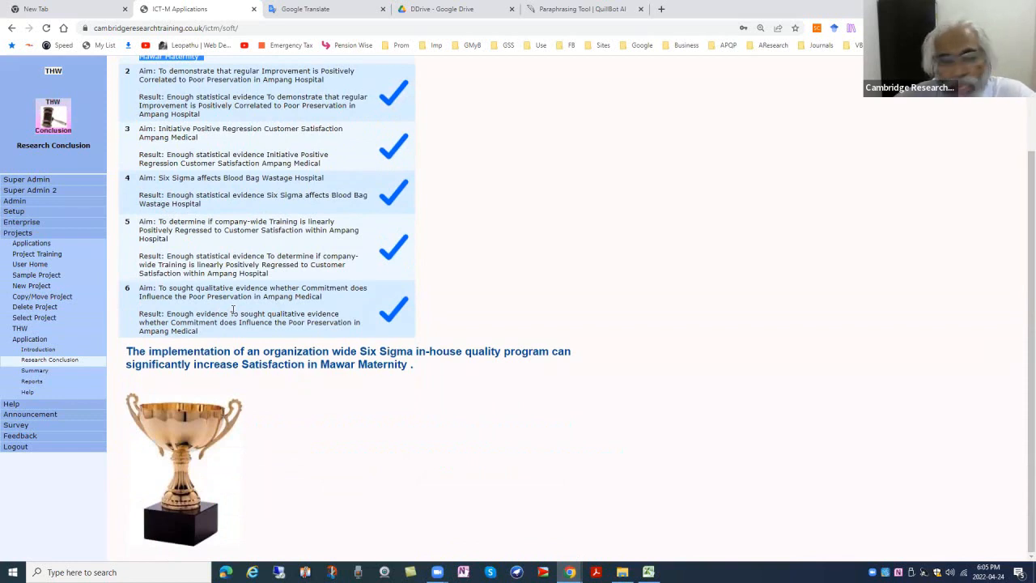
scroll(267, 187, up, 2)
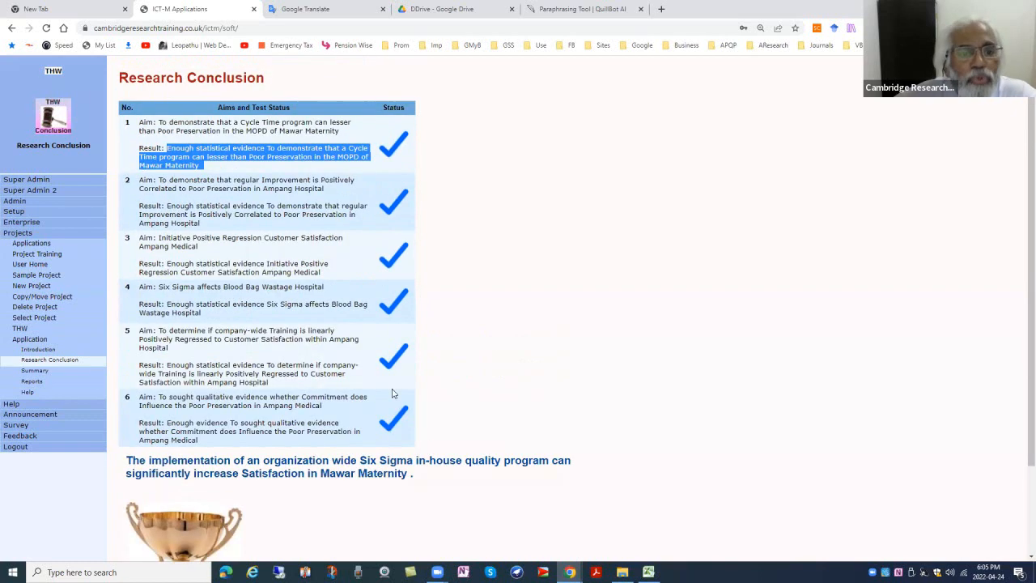
scroll(207, 534, down, 2)
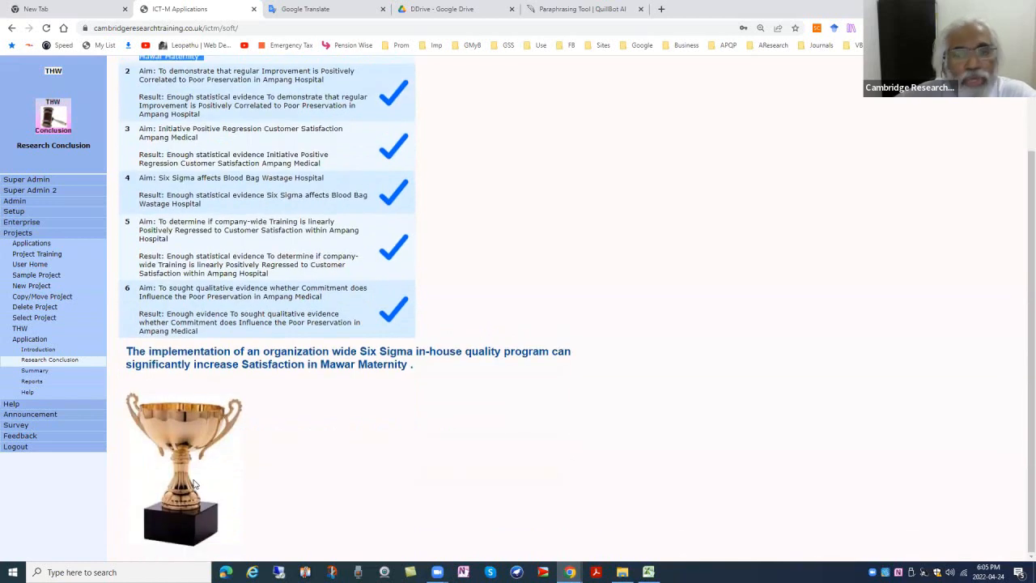
Return to the thesis project flow and open the Paper Publishing applet.
click(56, 73)
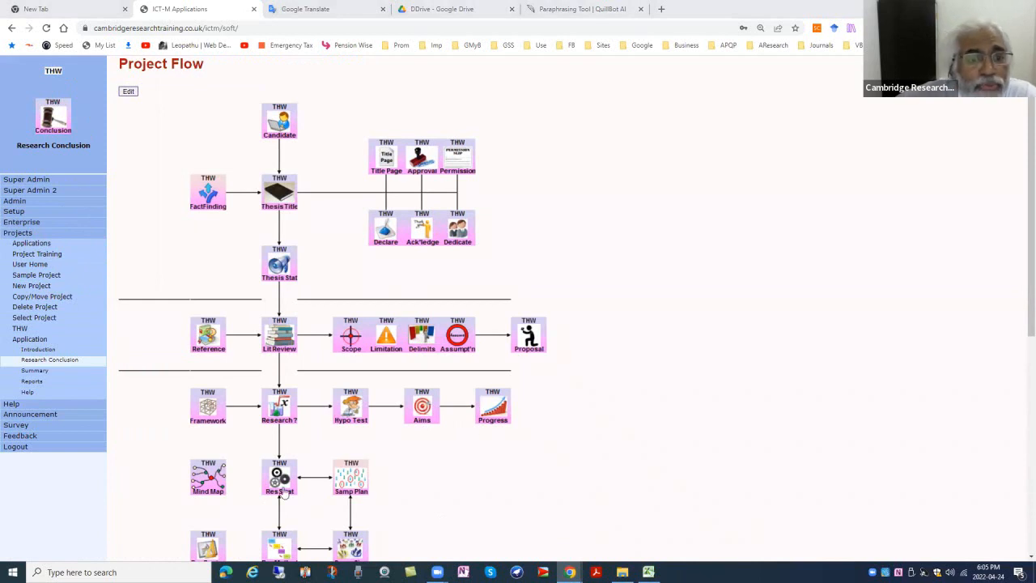
scroll(289, 489, down, 4)
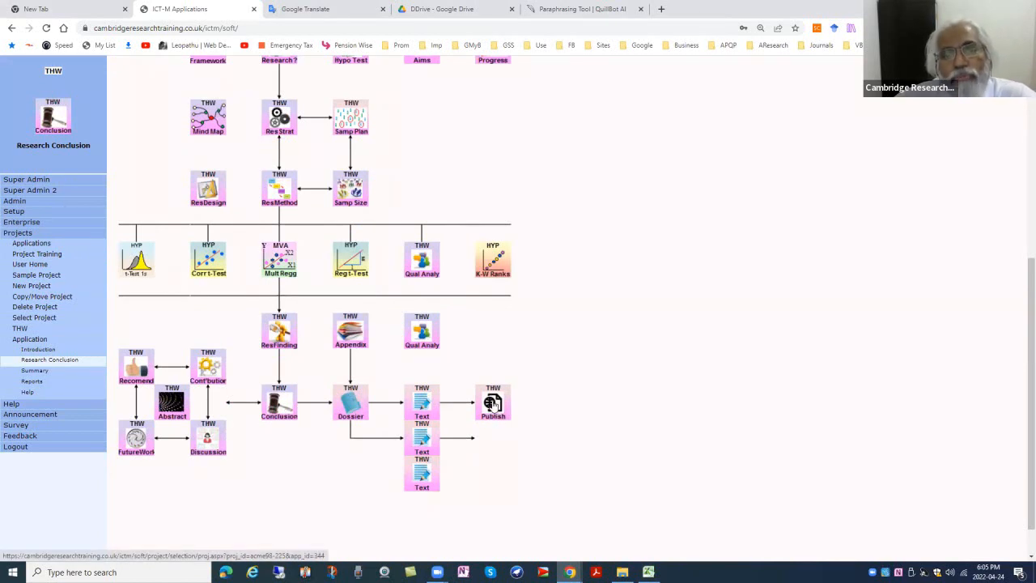
click(476, 420)
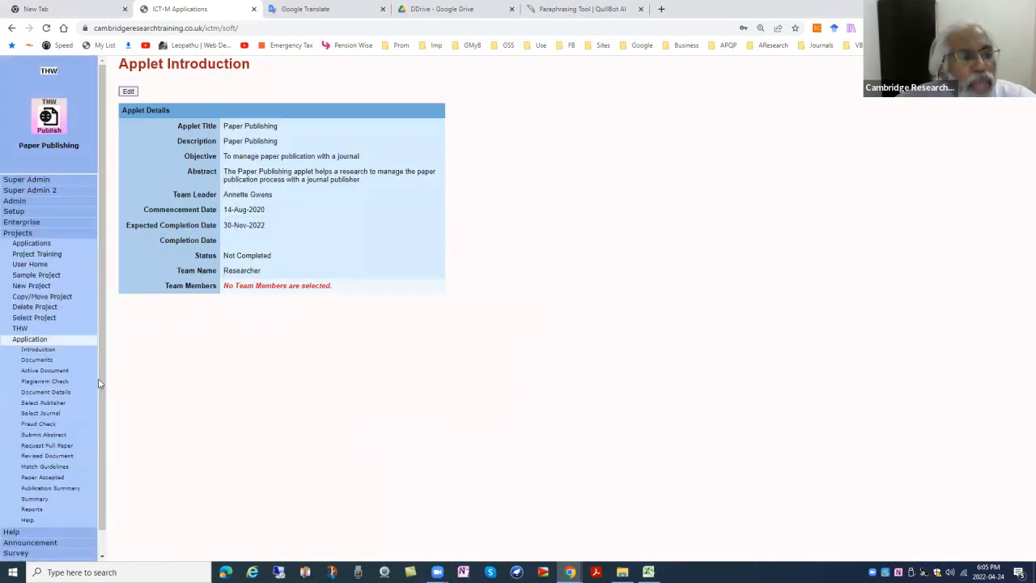
Go through the paper's preparation pages from Active Document and Plagiarism Check to Select Publisher and Select Journal.
click(59, 373)
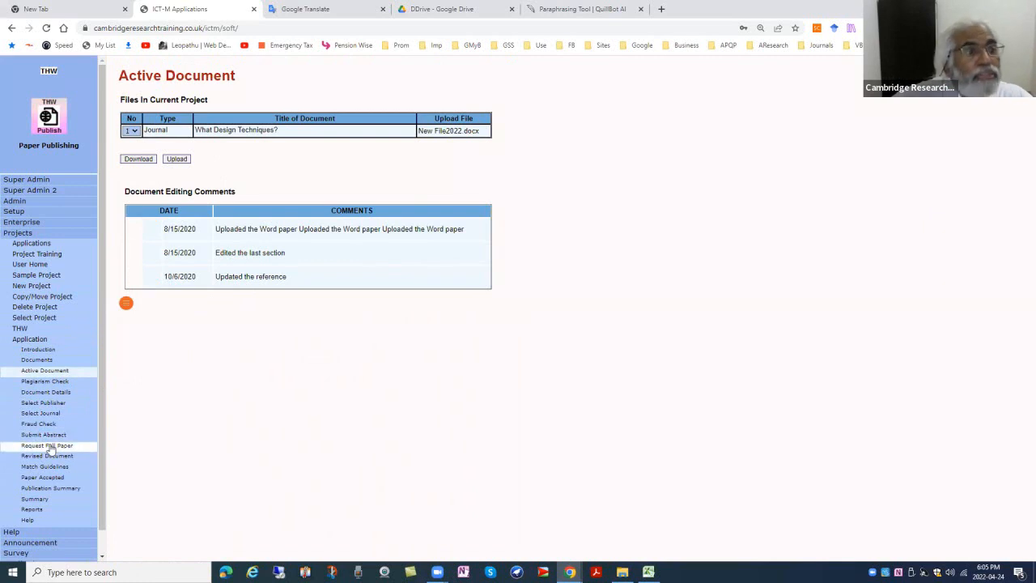
click(48, 381)
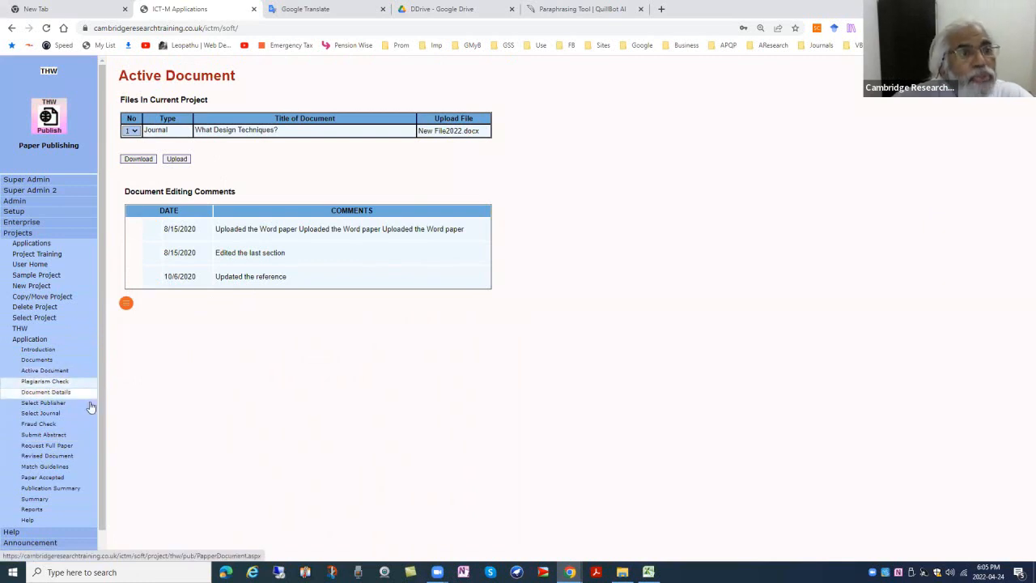
click(51, 392)
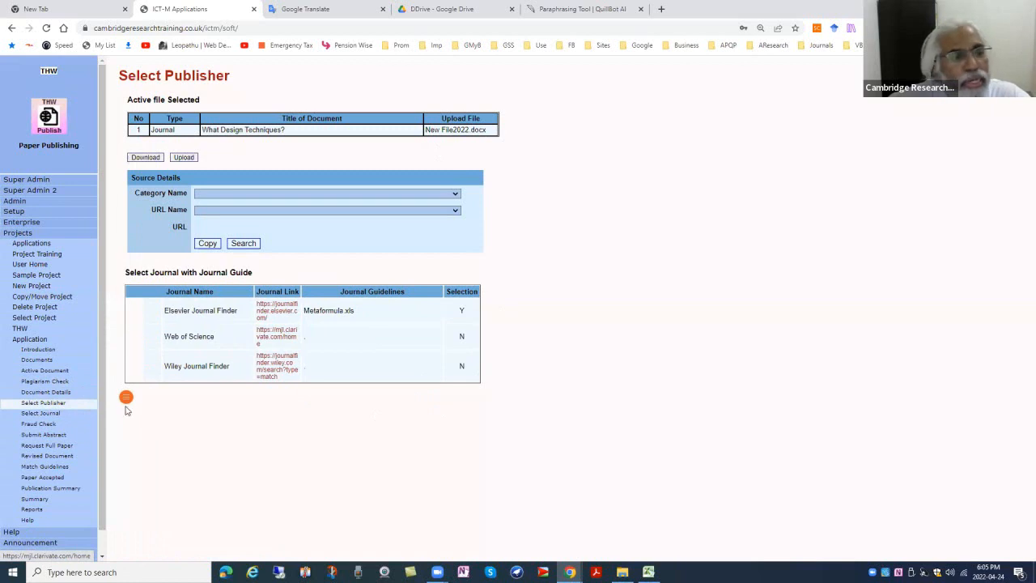
click(44, 415)
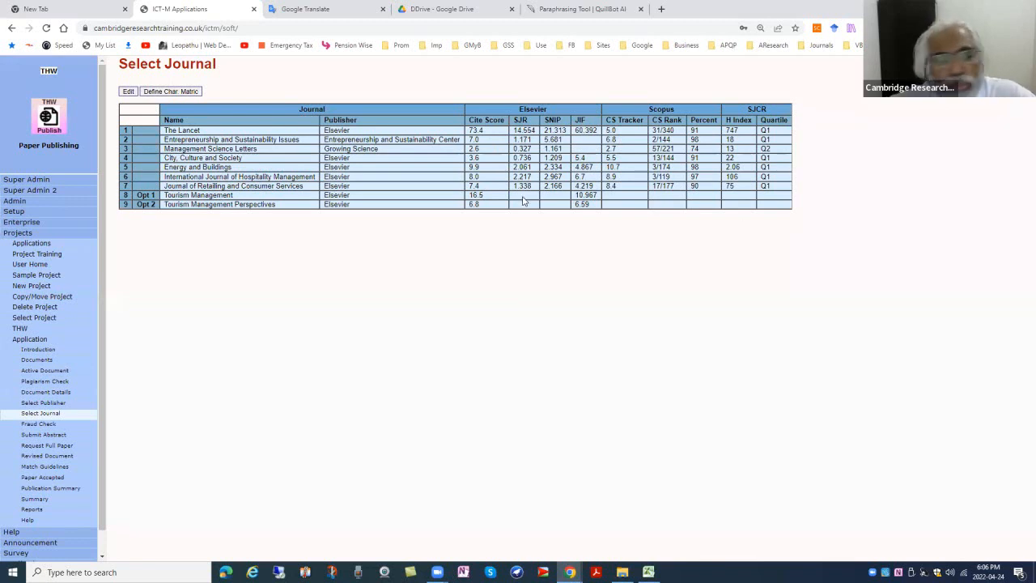
Review the paper's submission stages from Fraud Check through Request Full Paper and Revised Document to Paper Accepted.
click(42, 423)
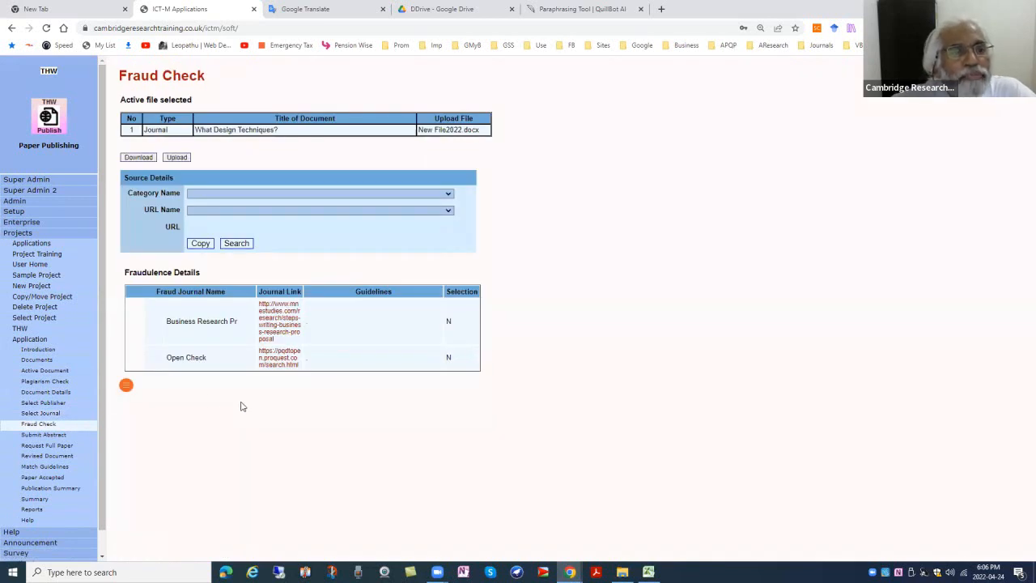
click(45, 435)
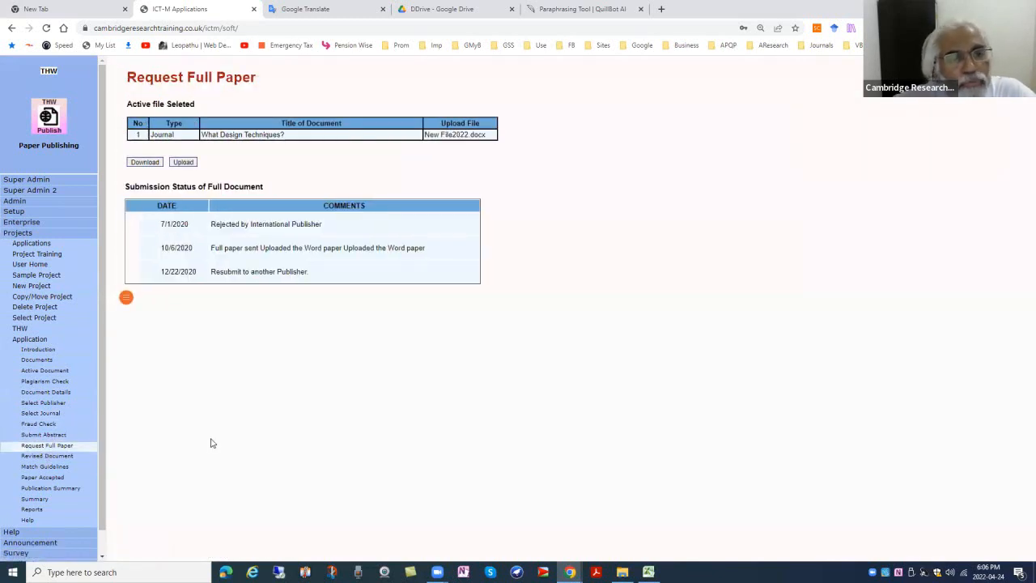
click(49, 457)
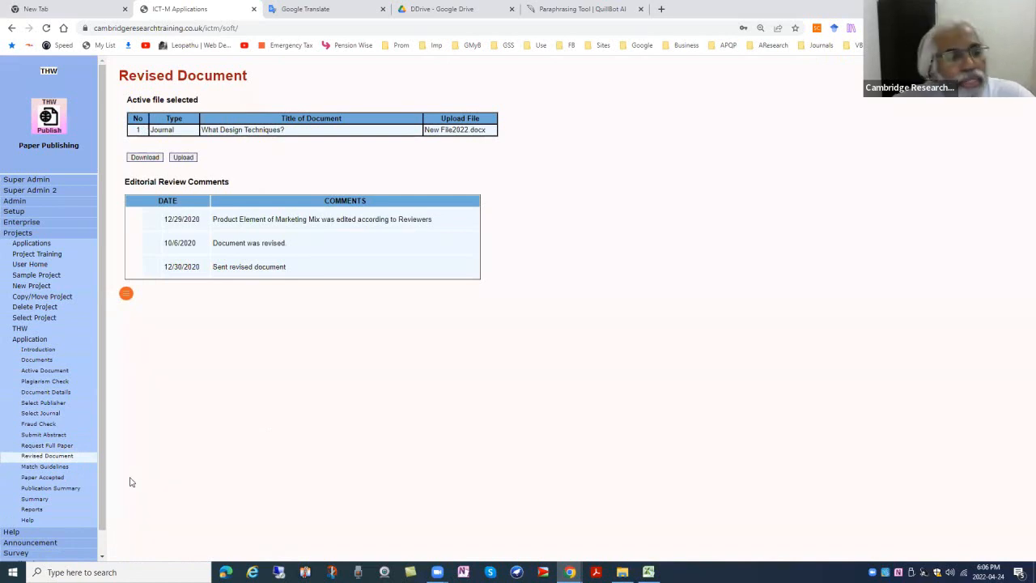
click(81, 468)
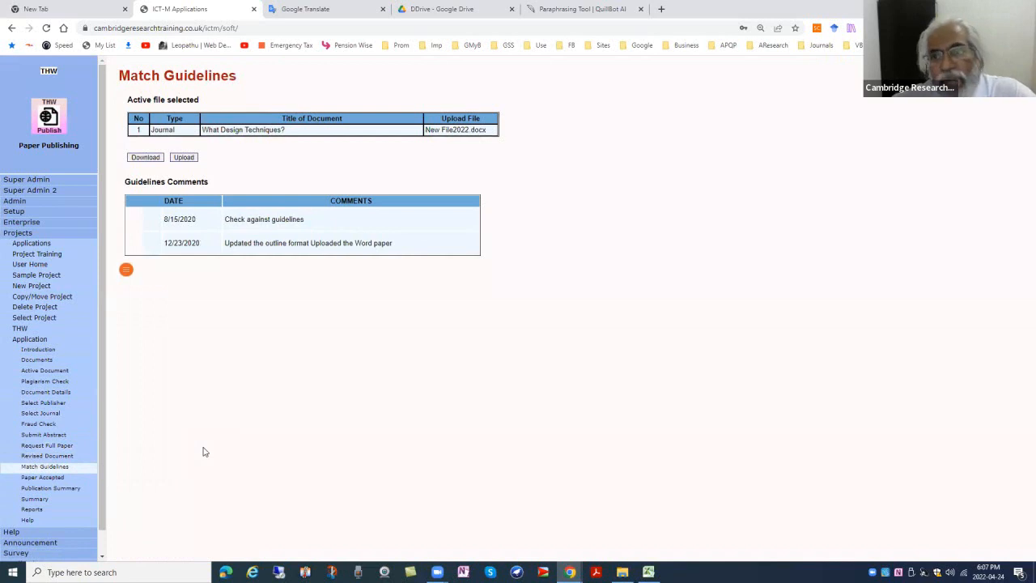
click(48, 476)
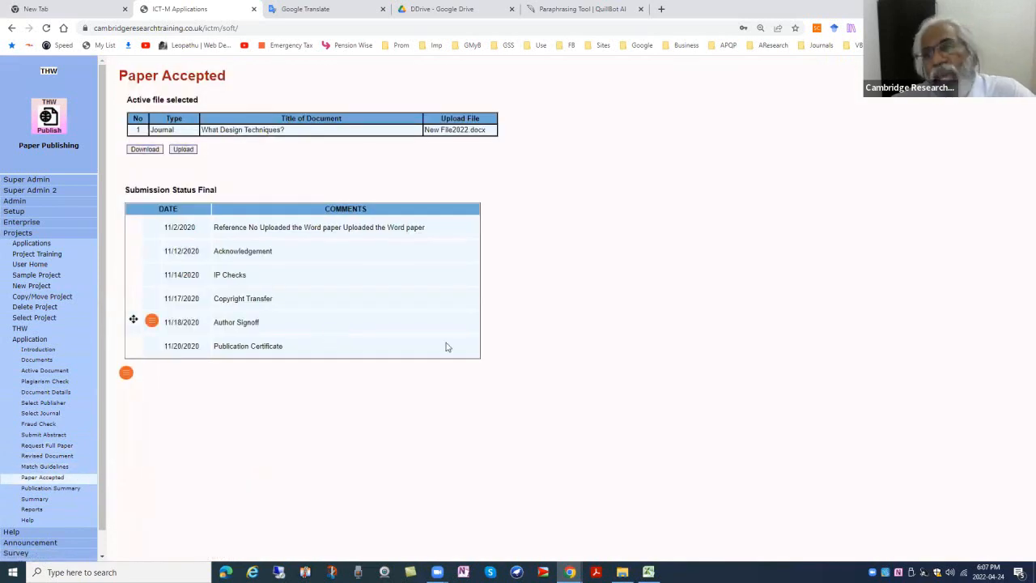
Return to the thesis project flow and look over its applets from the Candidate stage down to Publish.
click(51, 72)
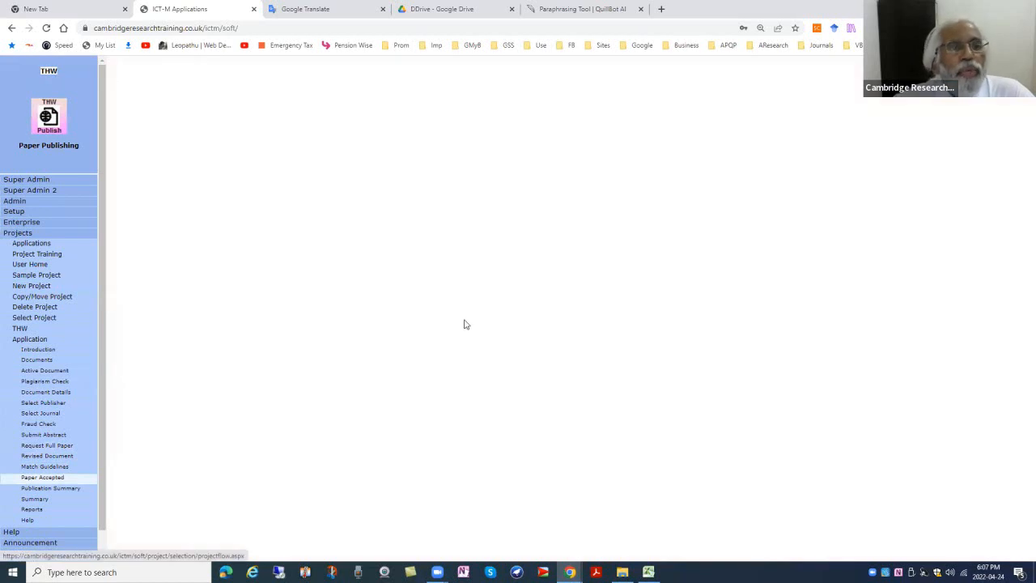
scroll(400, 432, down, 5)
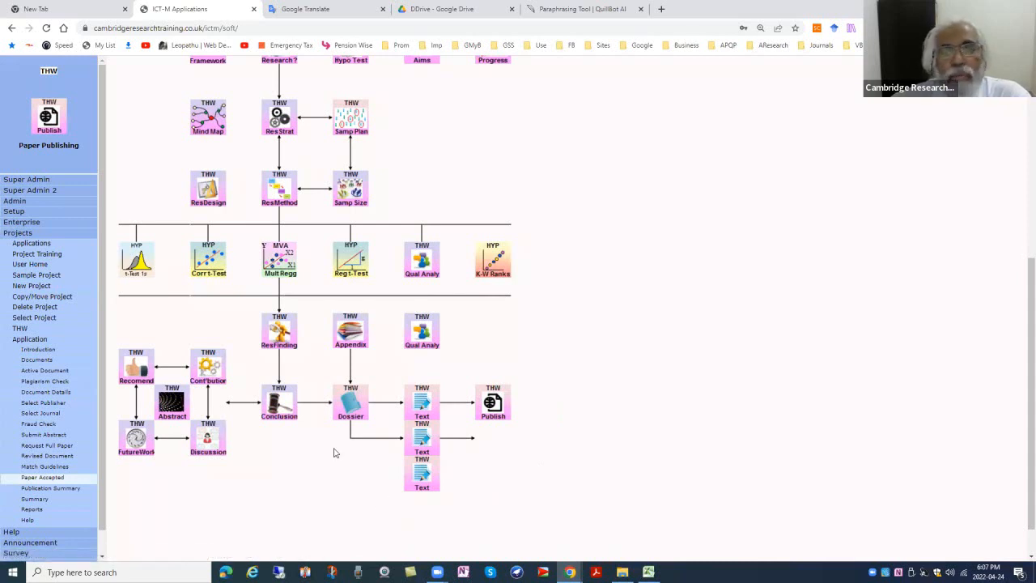
scroll(336, 453, up, 5)
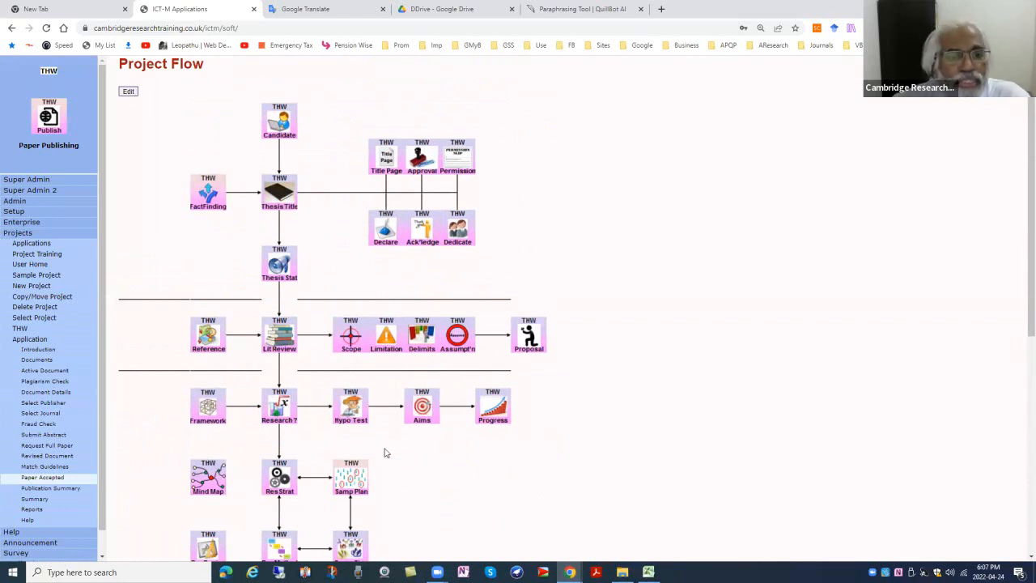
scroll(388, 450, down, 2)
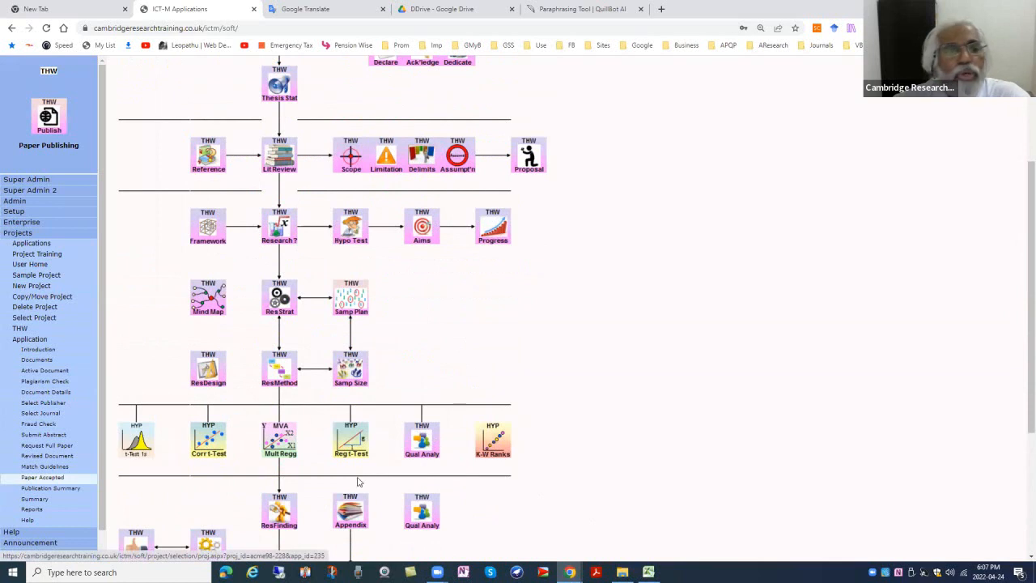
scroll(419, 393, down, 1)
scroll(419, 393, down, 2)
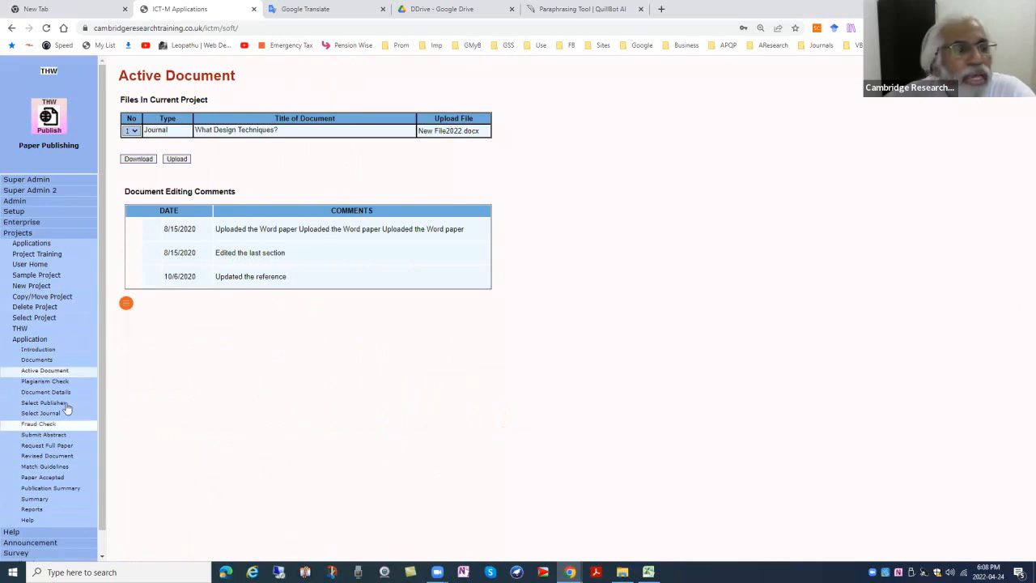
Revisit the Plagiarism Check, Document Details, Select Publisher and Select Journal pages of Paper Publishing.
click(47, 382)
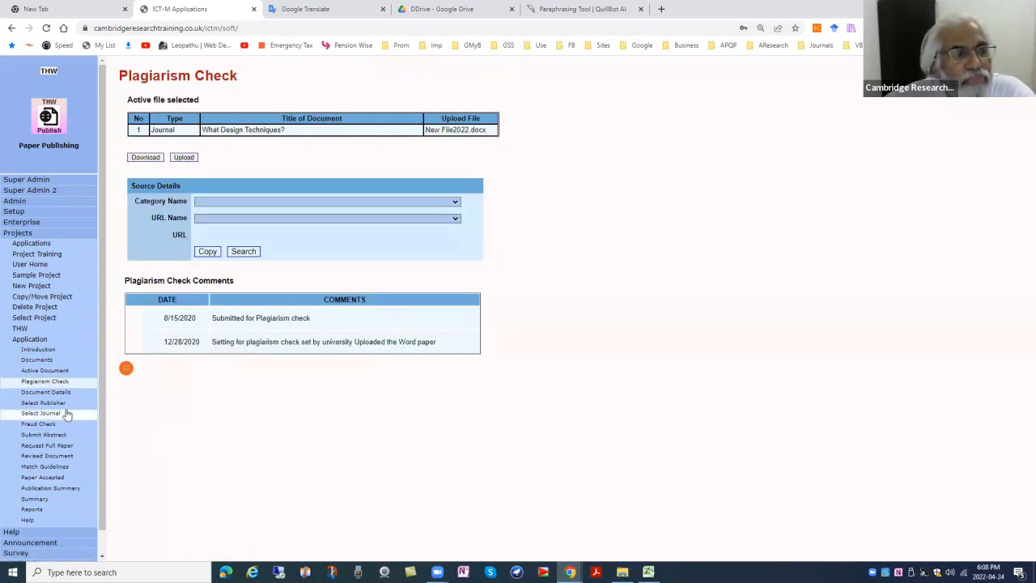
click(49, 392)
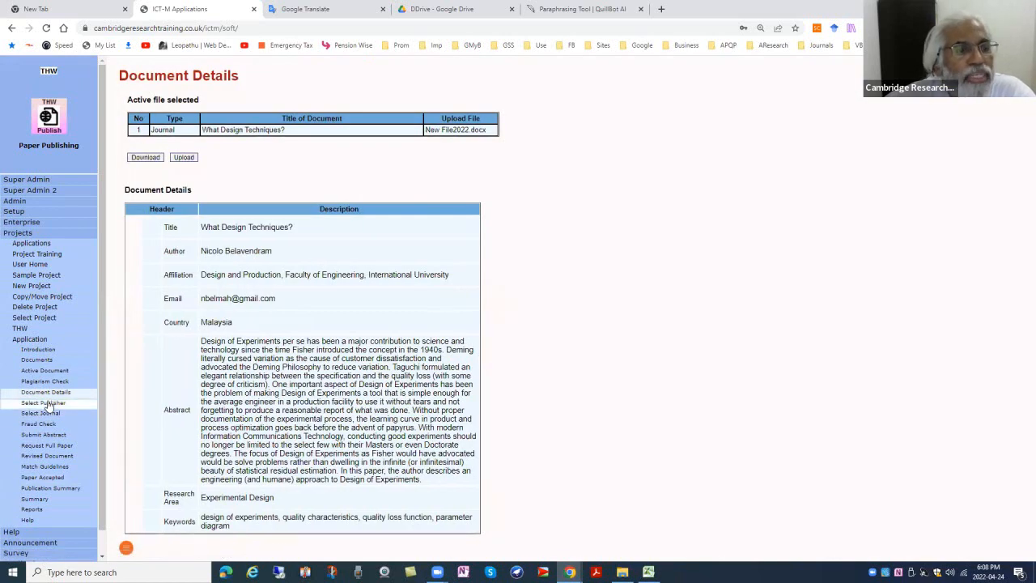
click(46, 403)
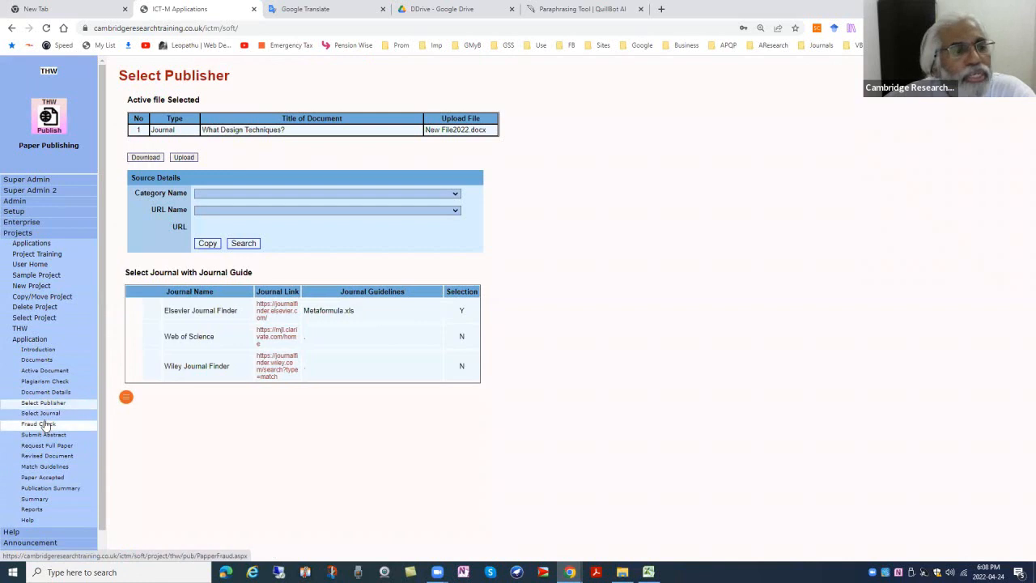
click(44, 414)
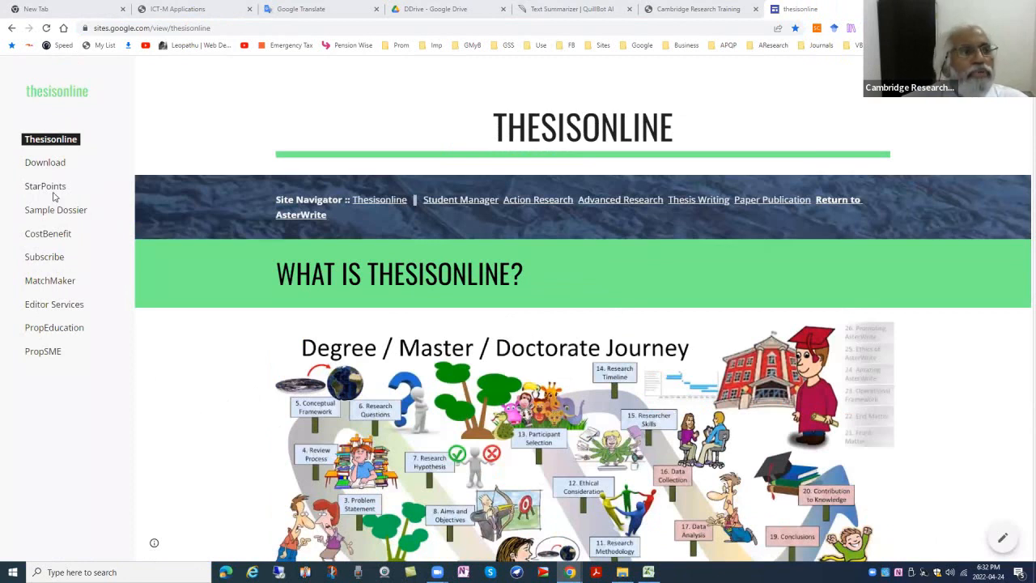
Open the thesisonline Download page and examine its e-books on thesis writing, paper publication, and quality and productivity.
click(46, 163)
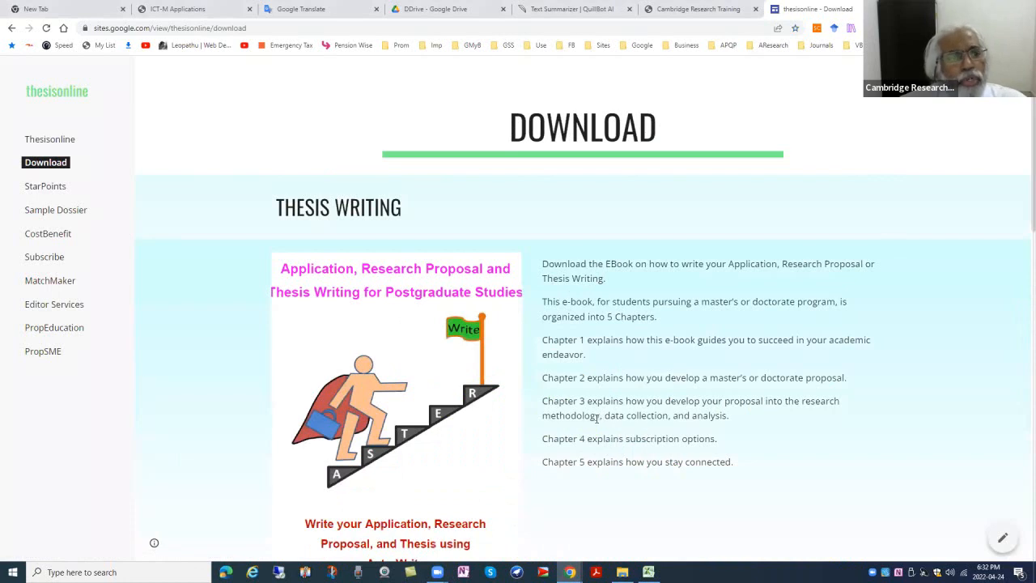
scroll(517, 391, down, 4)
scroll(488, 381, down, 2)
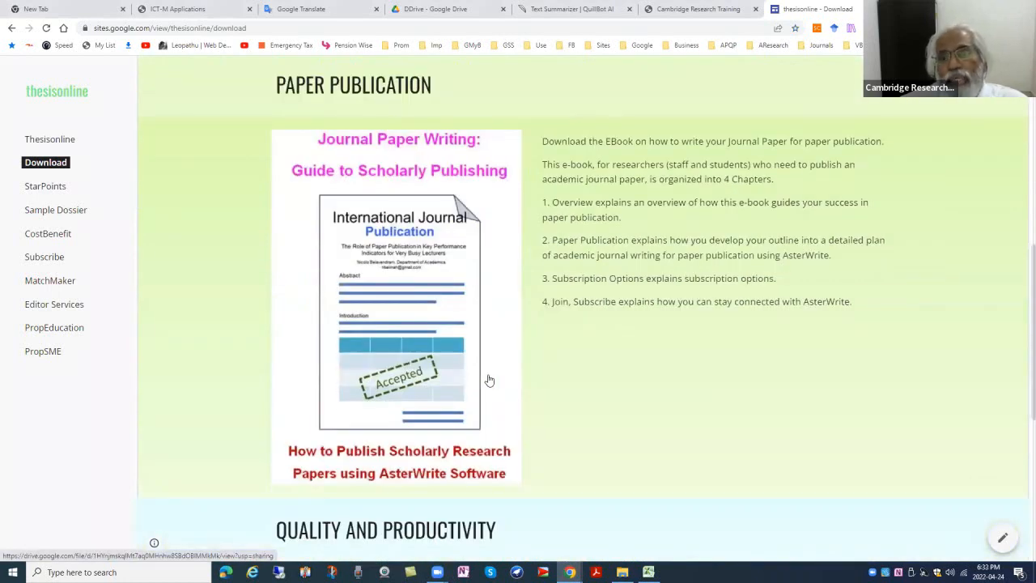
scroll(489, 381, down, 2)
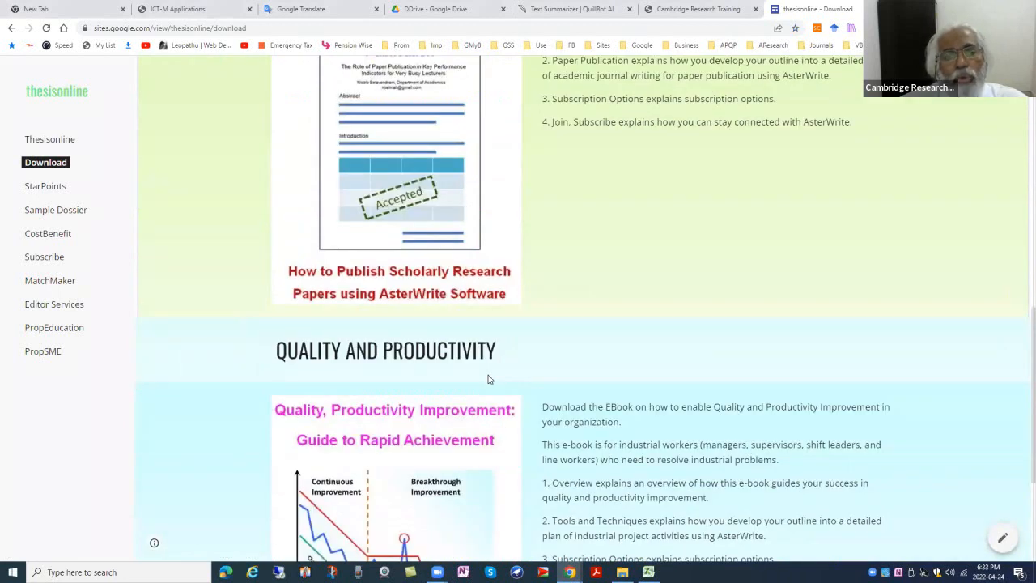
scroll(488, 378, down, 2)
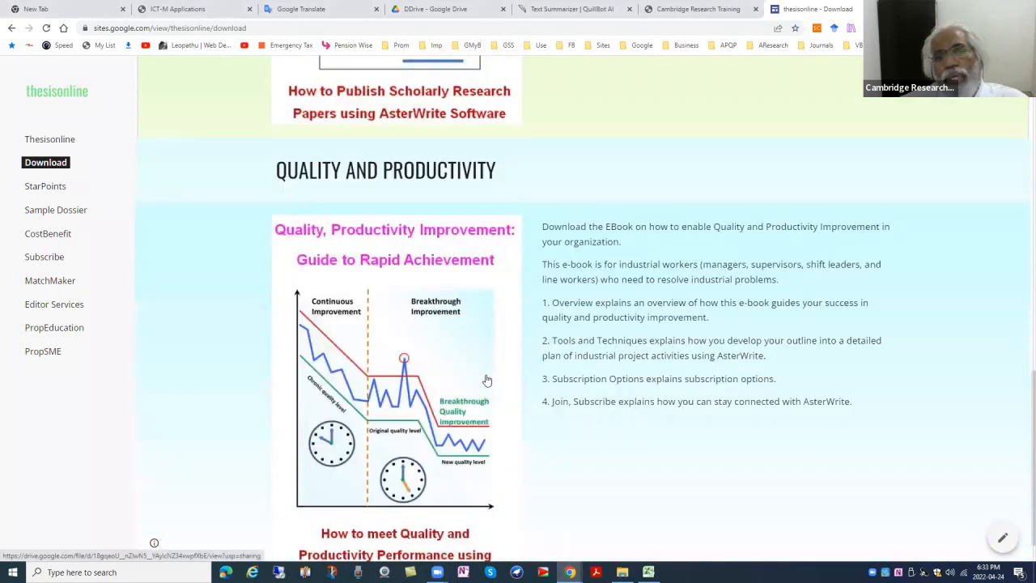
scroll(488, 379, down, 1)
scroll(486, 380, up, 6)
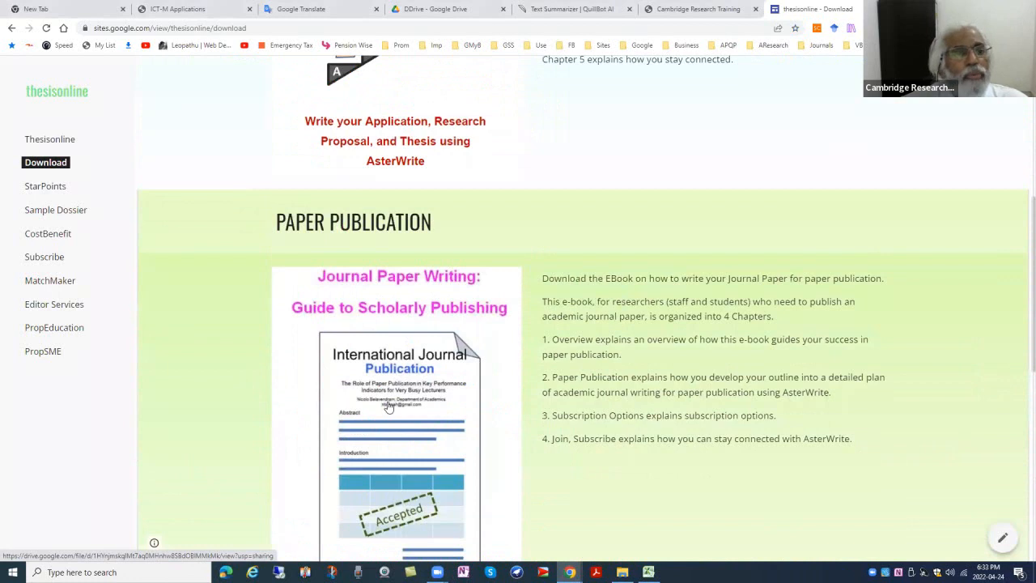
scroll(226, 351, up, 5)
Open the Sample Dossier page of the thesisonline site.
click(57, 210)
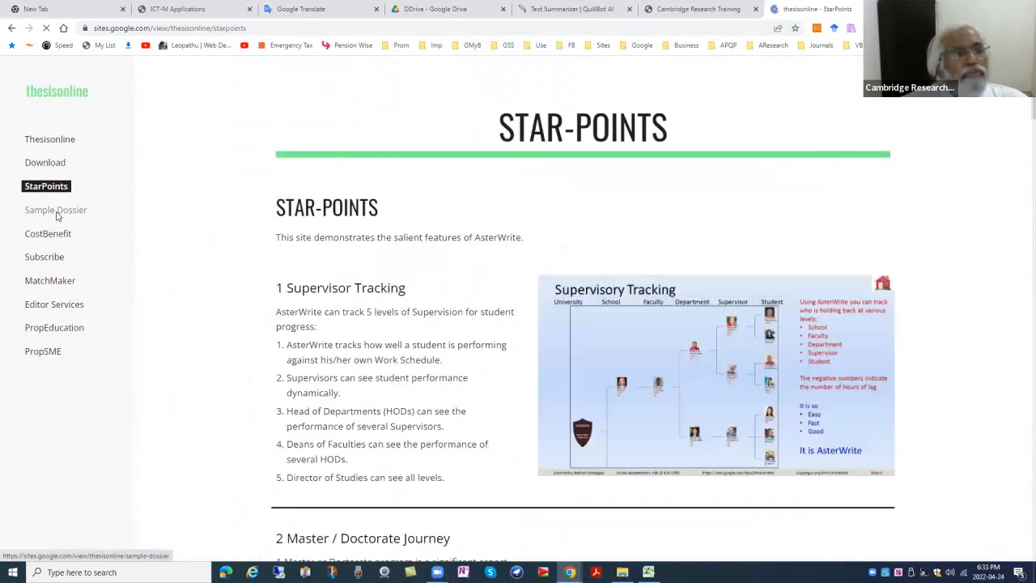
click(56, 212)
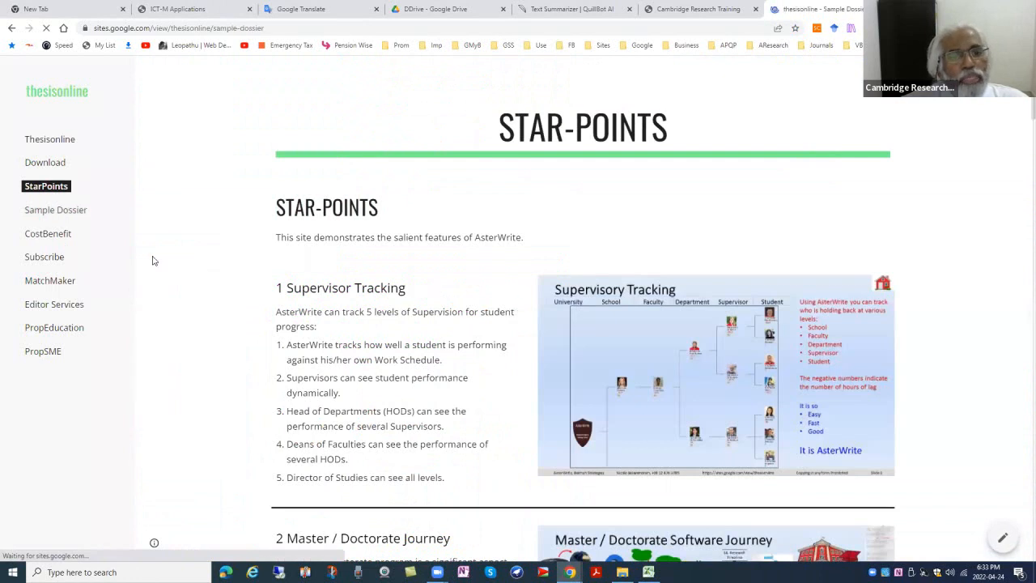